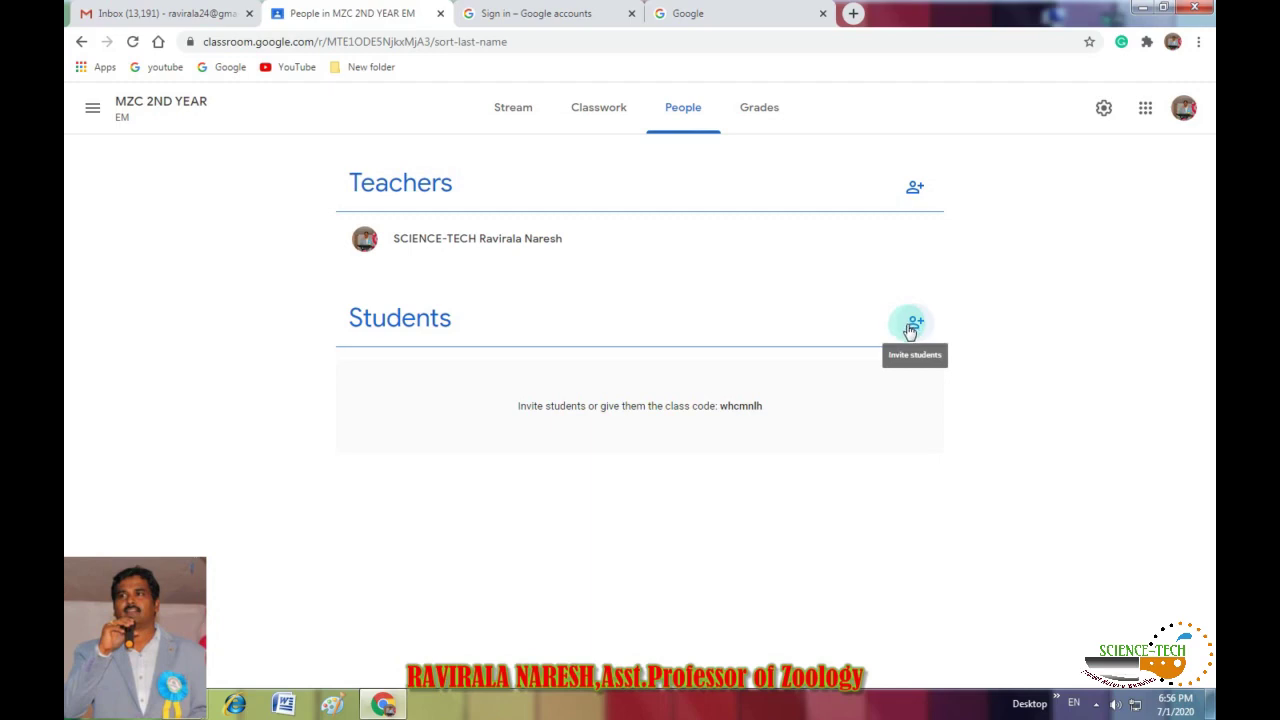
- Show the class code enlarged from the class stream and close the enlarged view
{"action": "left_click", "coordinate": [507, 110]}
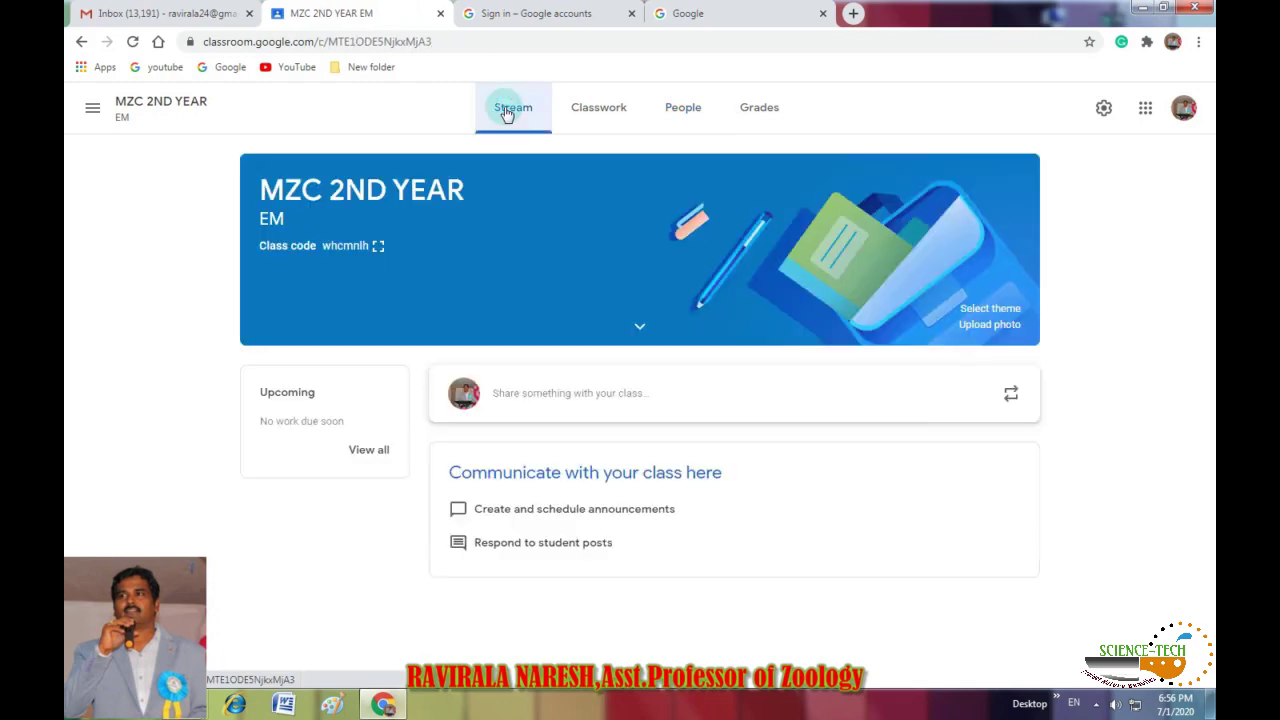
{"action": "left_click", "coordinate": [379, 247]}
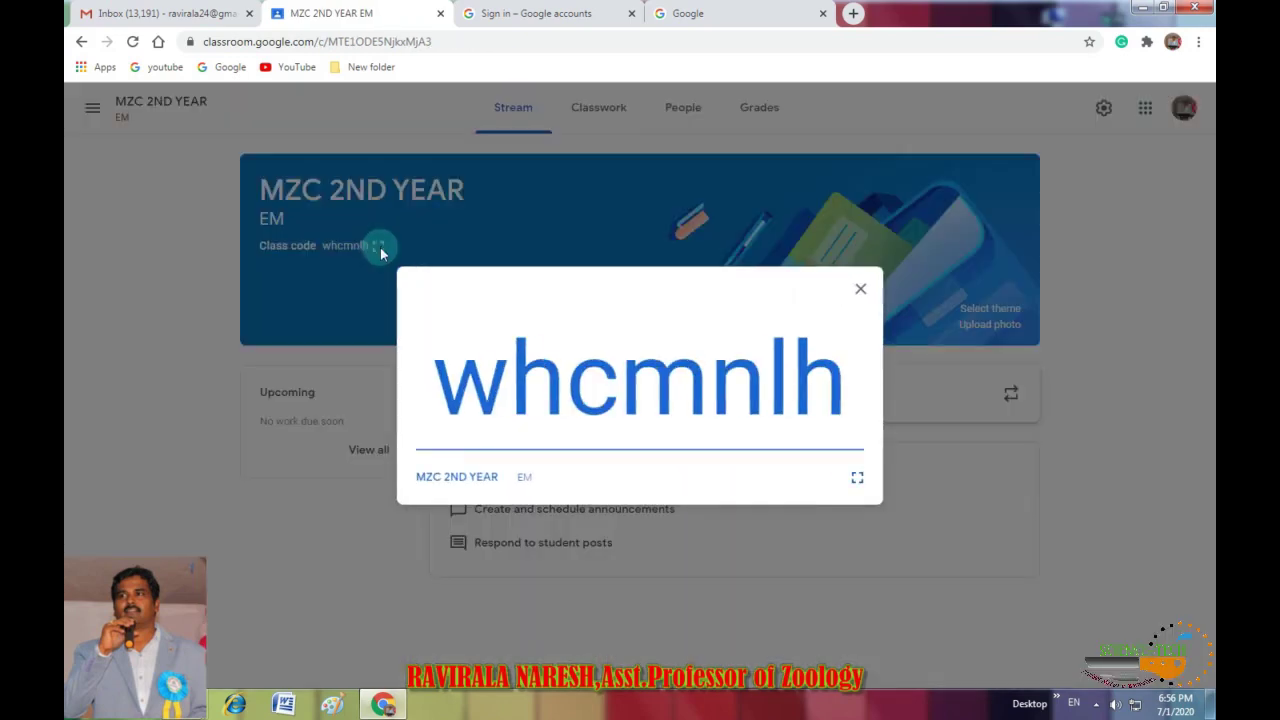
{"action": "left_click", "coordinate": [858, 290]}
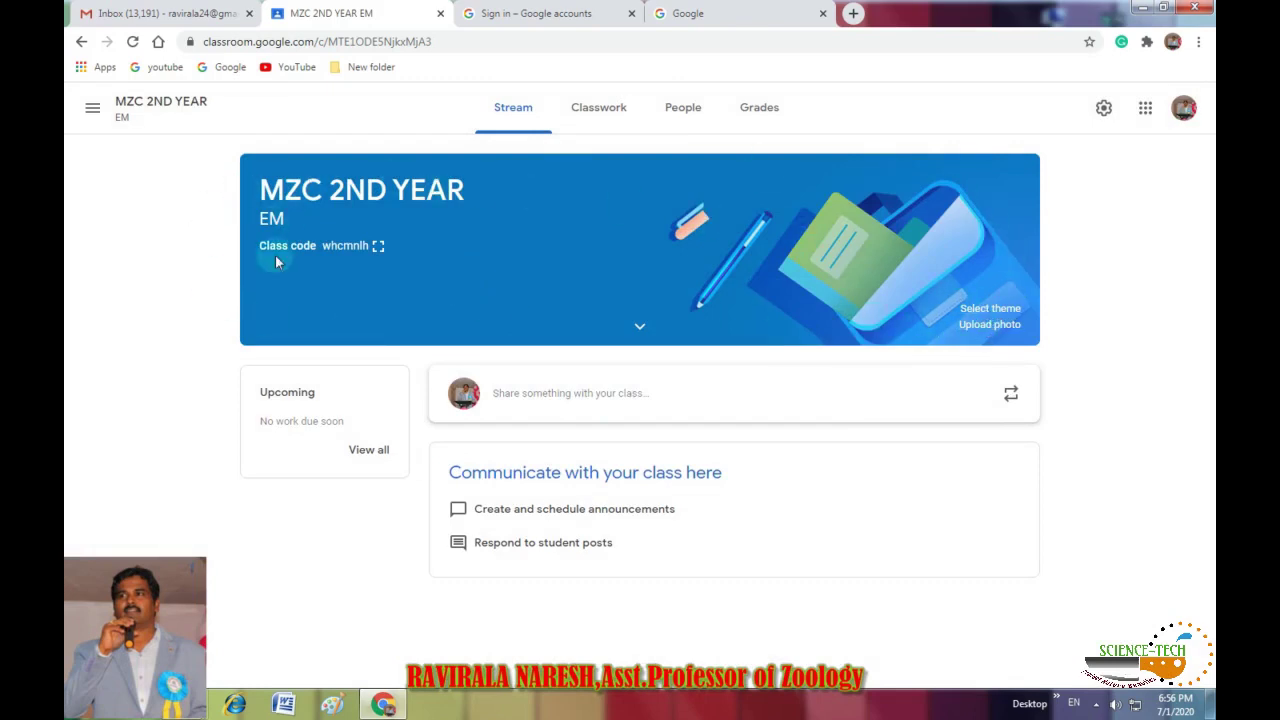
- Apply the General gallery theme with the yellow book and earphones to the class, and view the photo upload option without uploading
{"action": "left_click", "coordinate": [990, 309]}
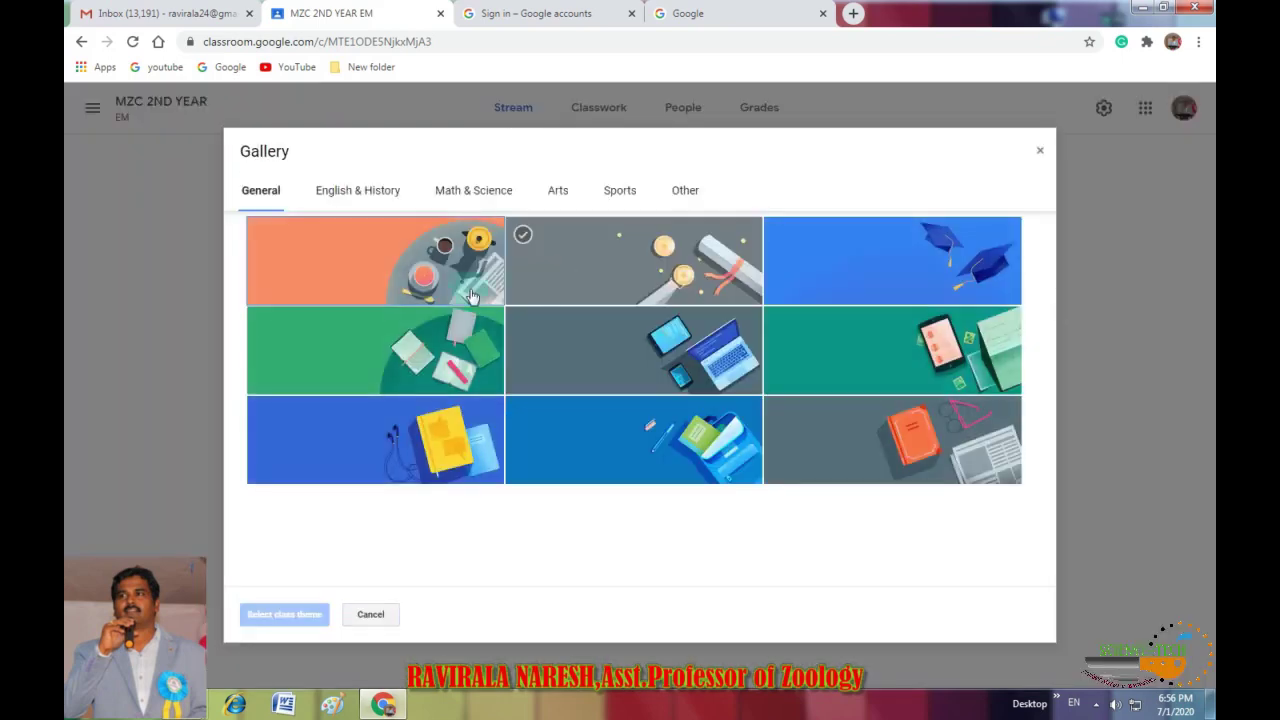
{"action": "left_click", "coordinate": [426, 410]}
{"action": "left_click", "coordinate": [290, 614]}
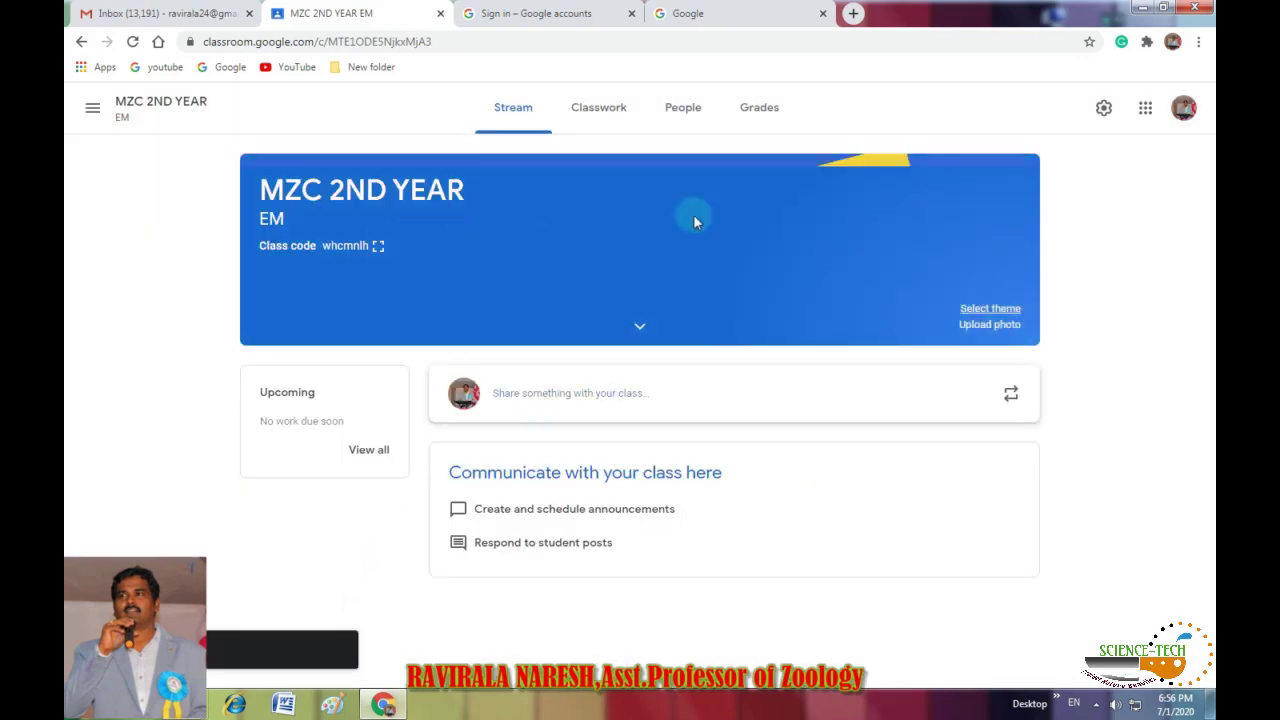
{"action": "left_click", "coordinate": [991, 326]}
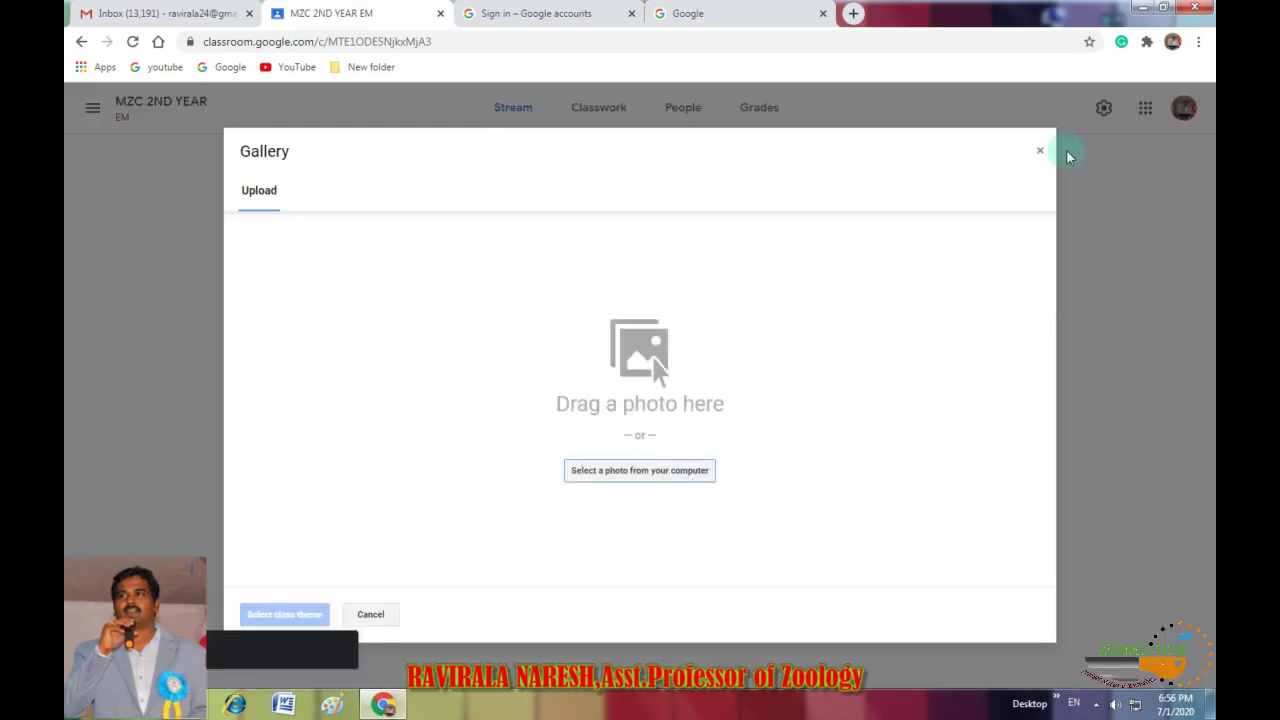
{"action": "left_click", "coordinate": [1040, 154]}
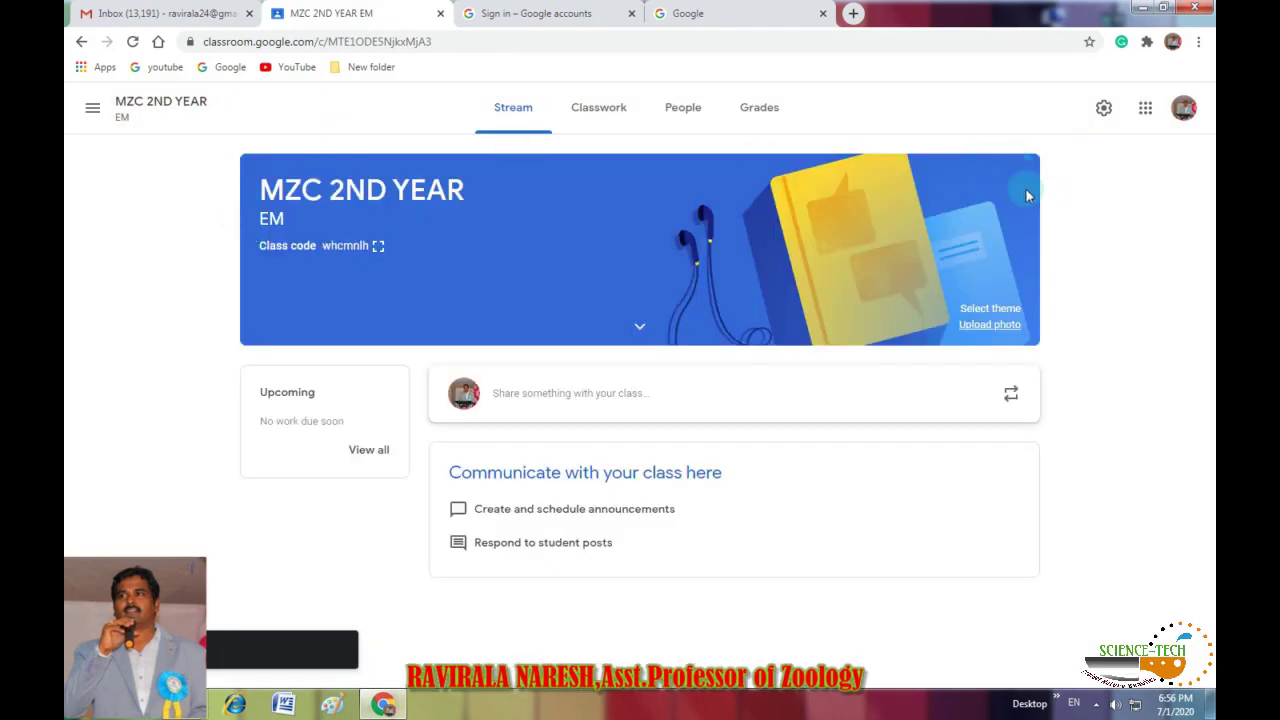
{"action": "left_click", "coordinate": [615, 395]}
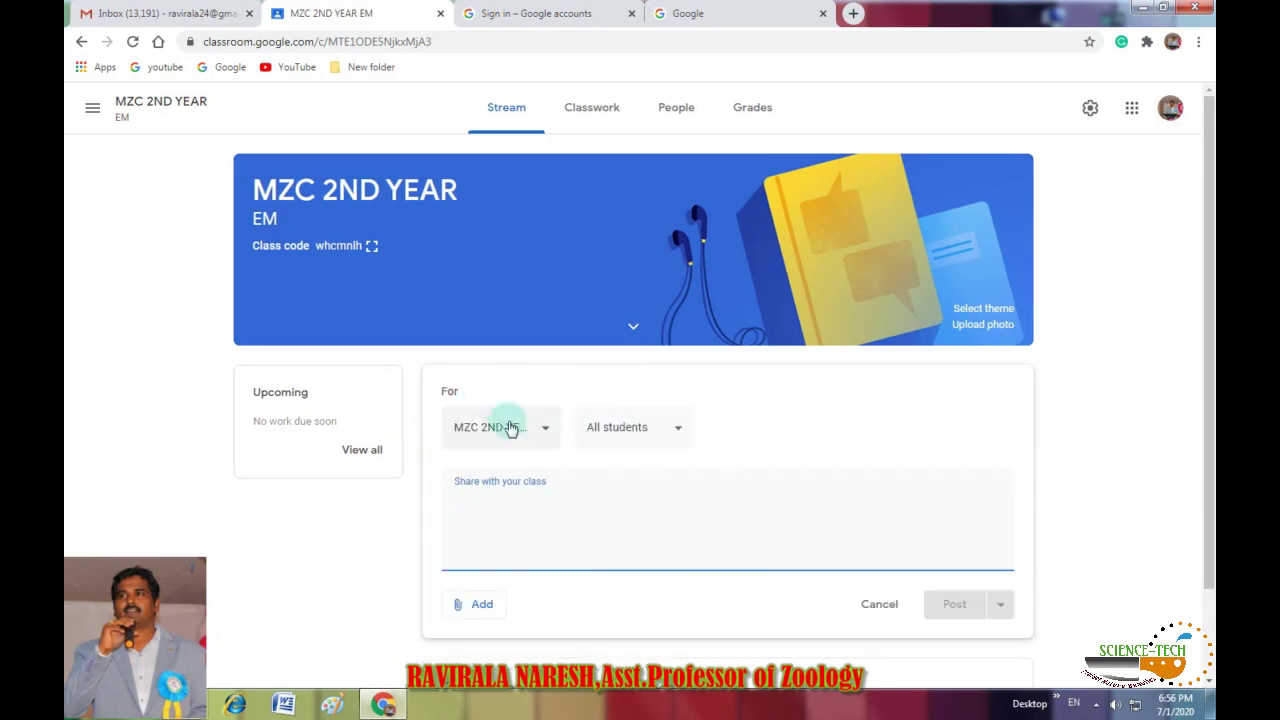
{"action": "left_click", "coordinate": [630, 433]}
{"action": "left_click", "coordinate": [766, 430]}
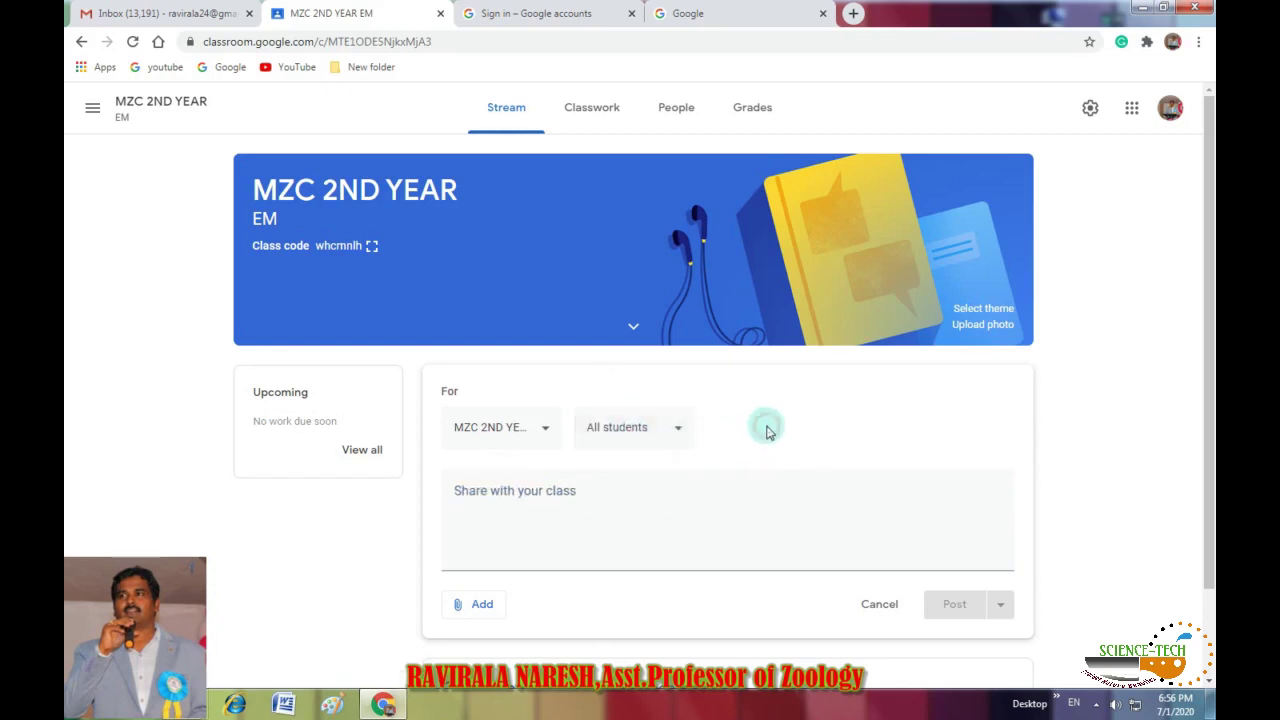
{"action": "left_click", "coordinate": [676, 107]}
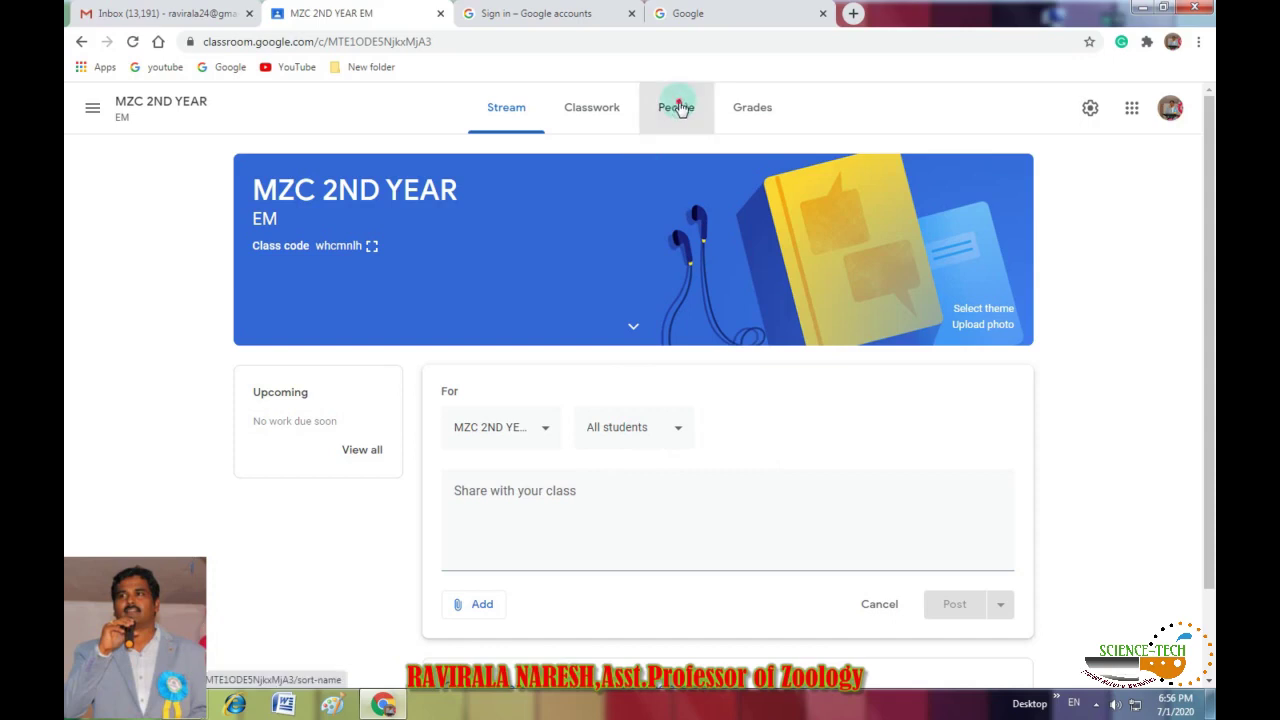
{"action": "left_click", "coordinate": [527, 111]}
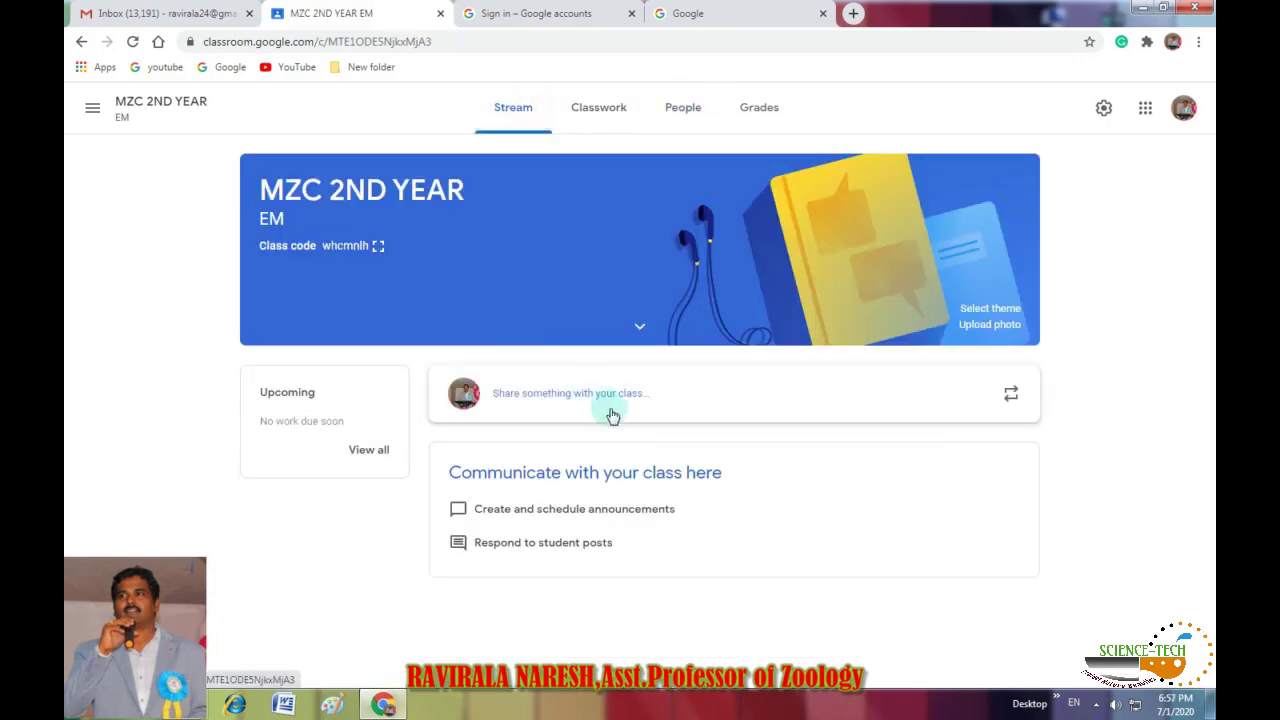
- Write a stream announcement for all students reading "MY UPCOMING CLASS ON TOMORROW AT 10 AM ON PROTEIN SYNTHESIS"
{"action": "left_click", "coordinate": [581, 399]}
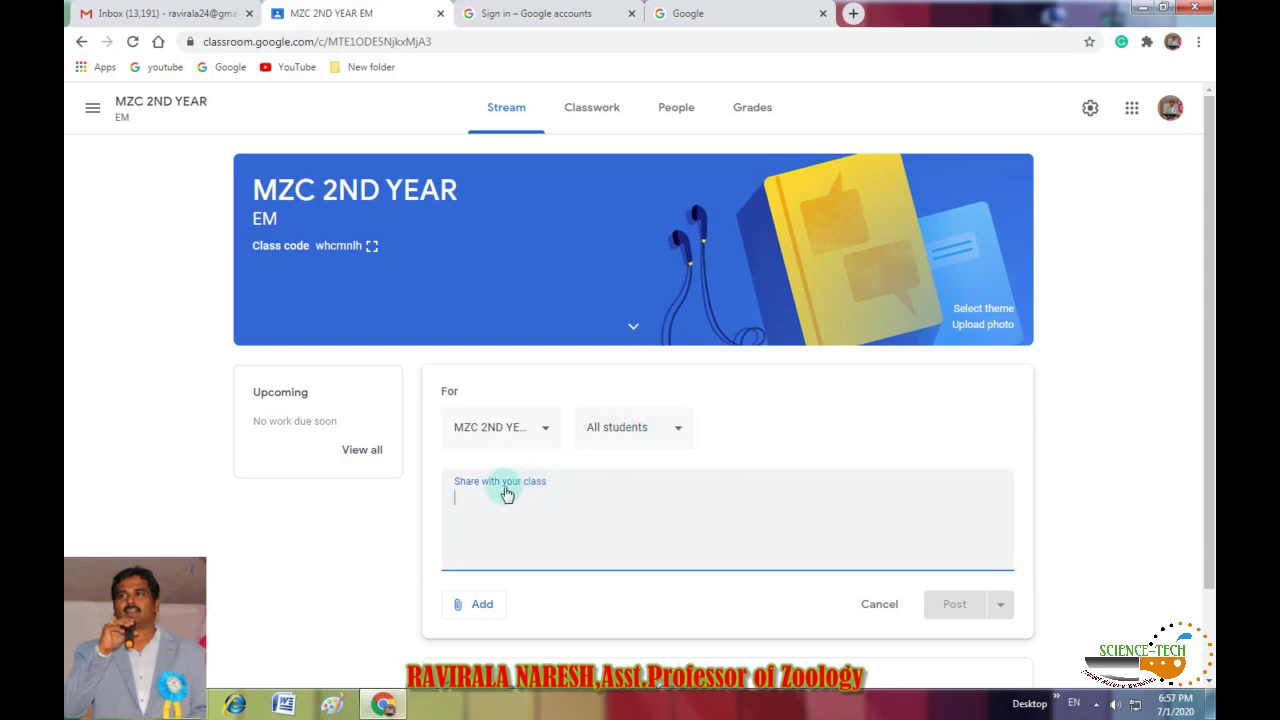
{"action": "type", "text": "MY U"}
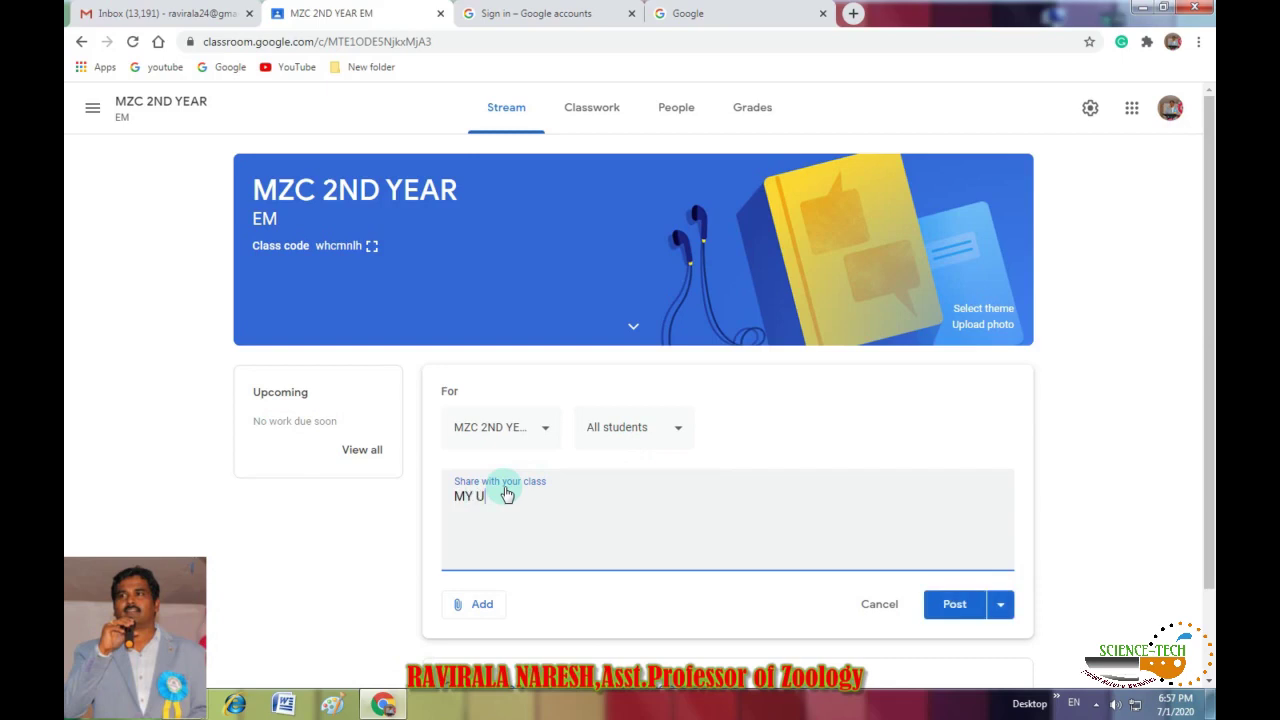
{"action": "type", "text": "PCOMING CALSS"}
{"action": "key", "text": "BackSpace"}
{"action": "key", "text": "BackSpace"}
{"action": "key", "text": "BackSpace"}
{"action": "type", "text": "LASS ON TOMORROW A"}
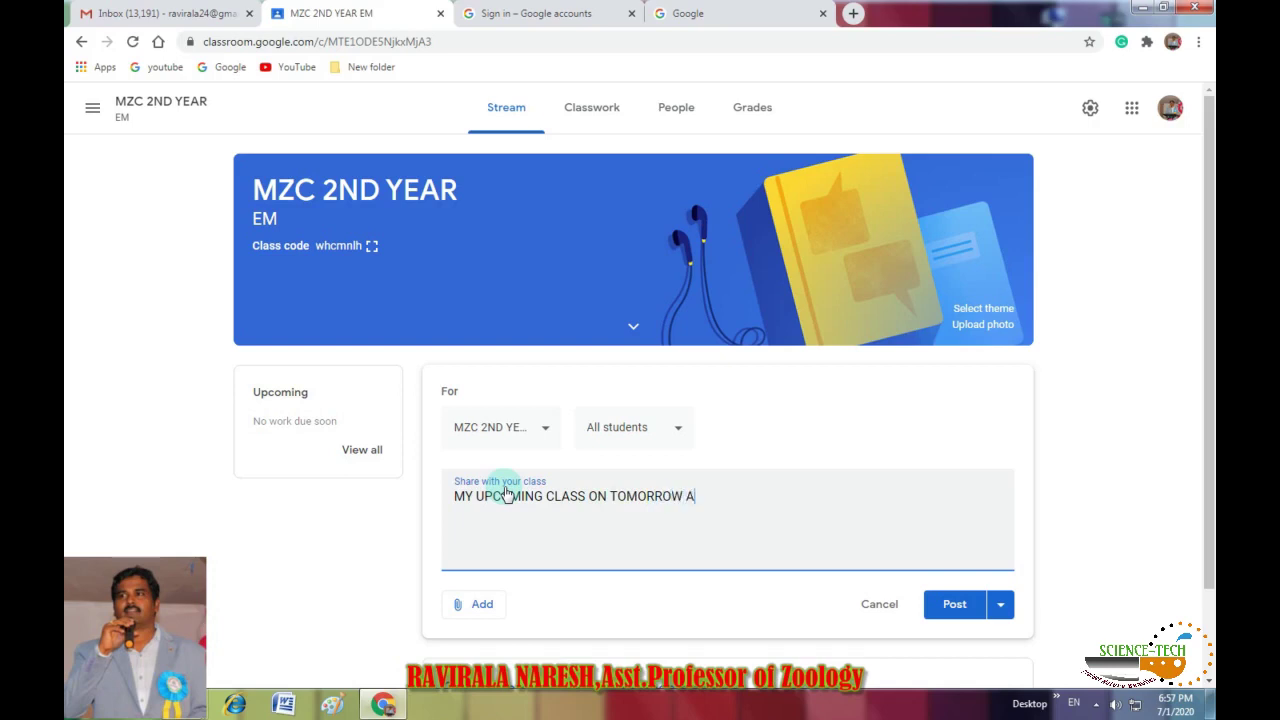
{"action": "type", "text": "T 10 AM ON"}
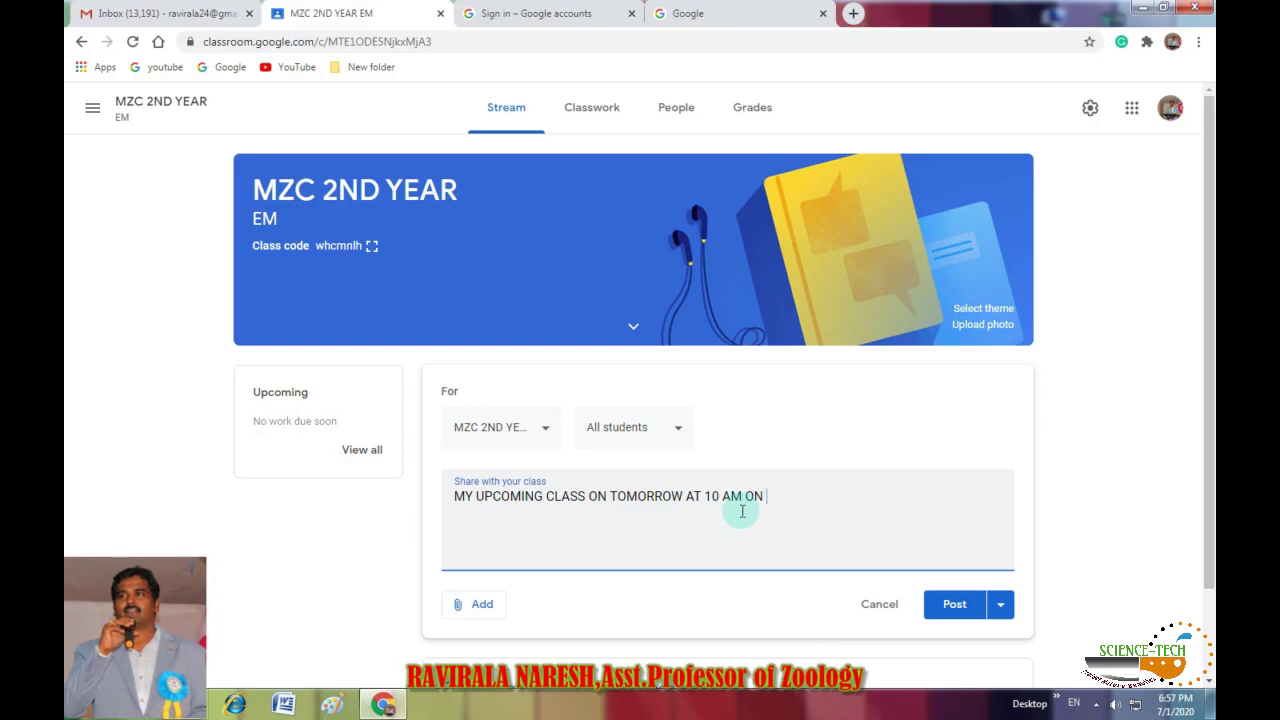
{"action": "type", "text": "OTEIN SYNTHESIS"}
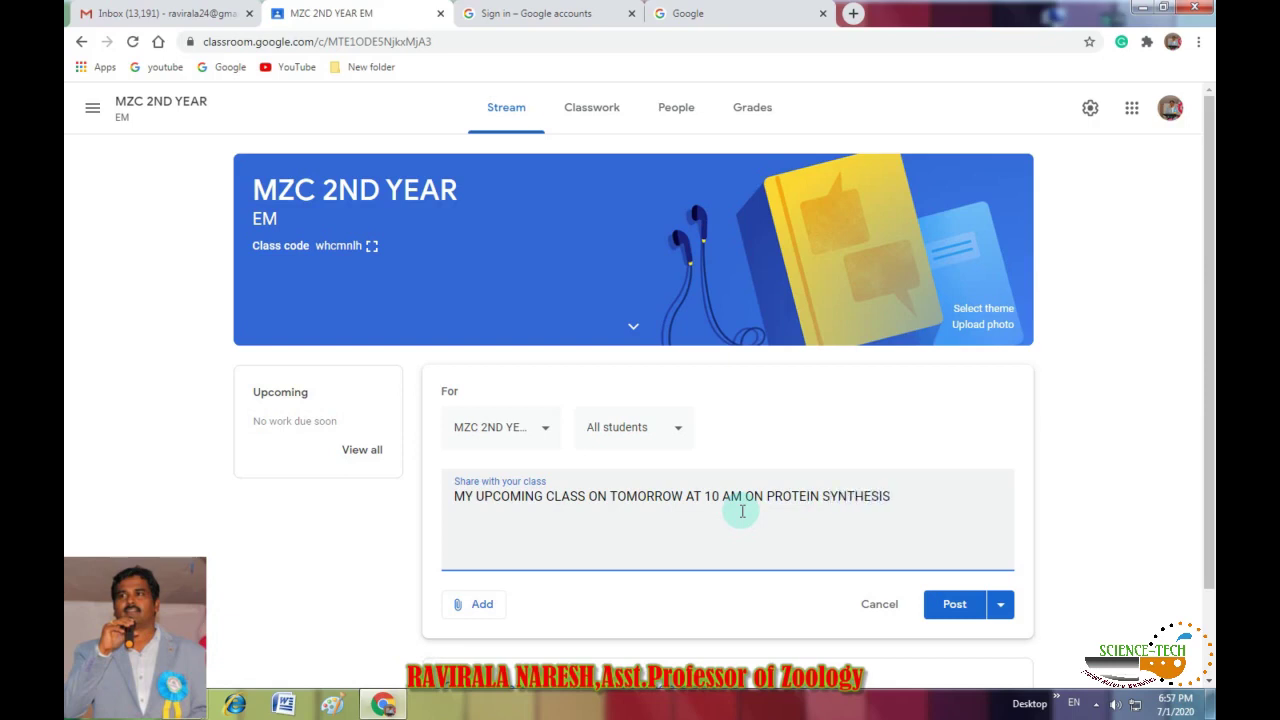
- Examine the attachment options for the announcement, including the Google Drive file picker, without attaching anything
{"action": "left_click", "coordinate": [484, 607]}
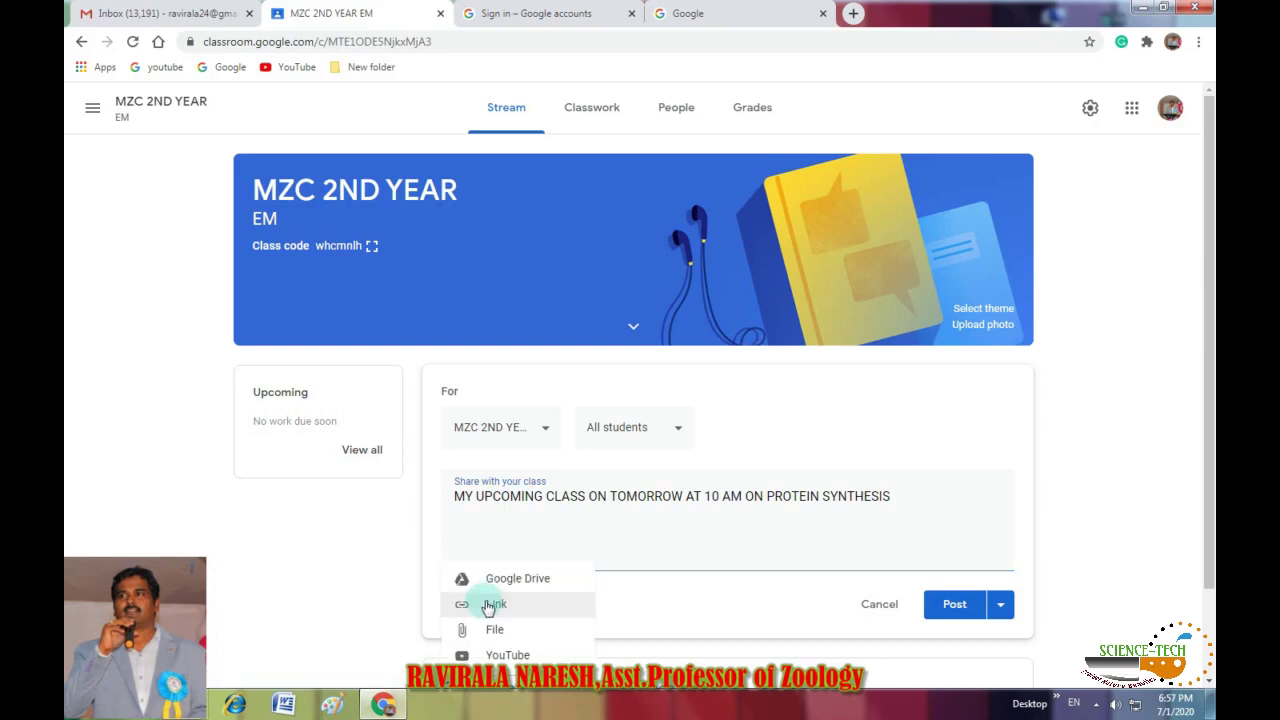
{"action": "left_click", "coordinate": [541, 589]}
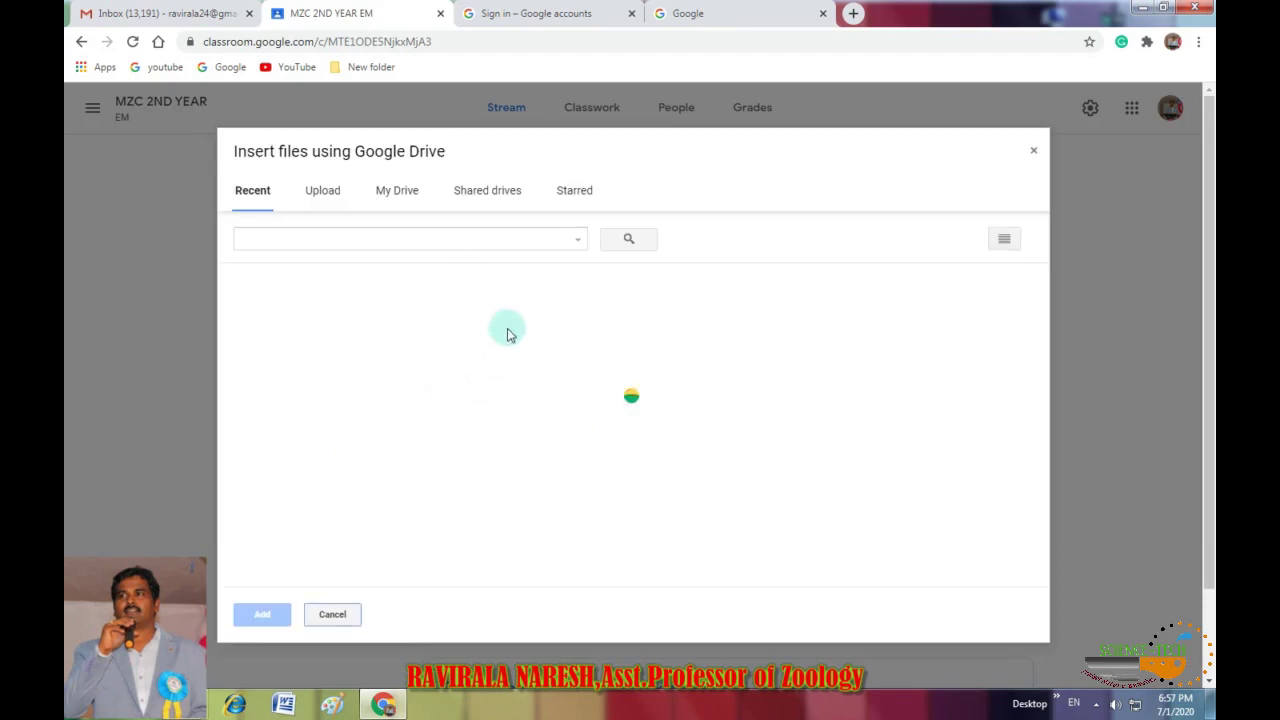
{"action": "left_click", "coordinate": [1033, 151]}
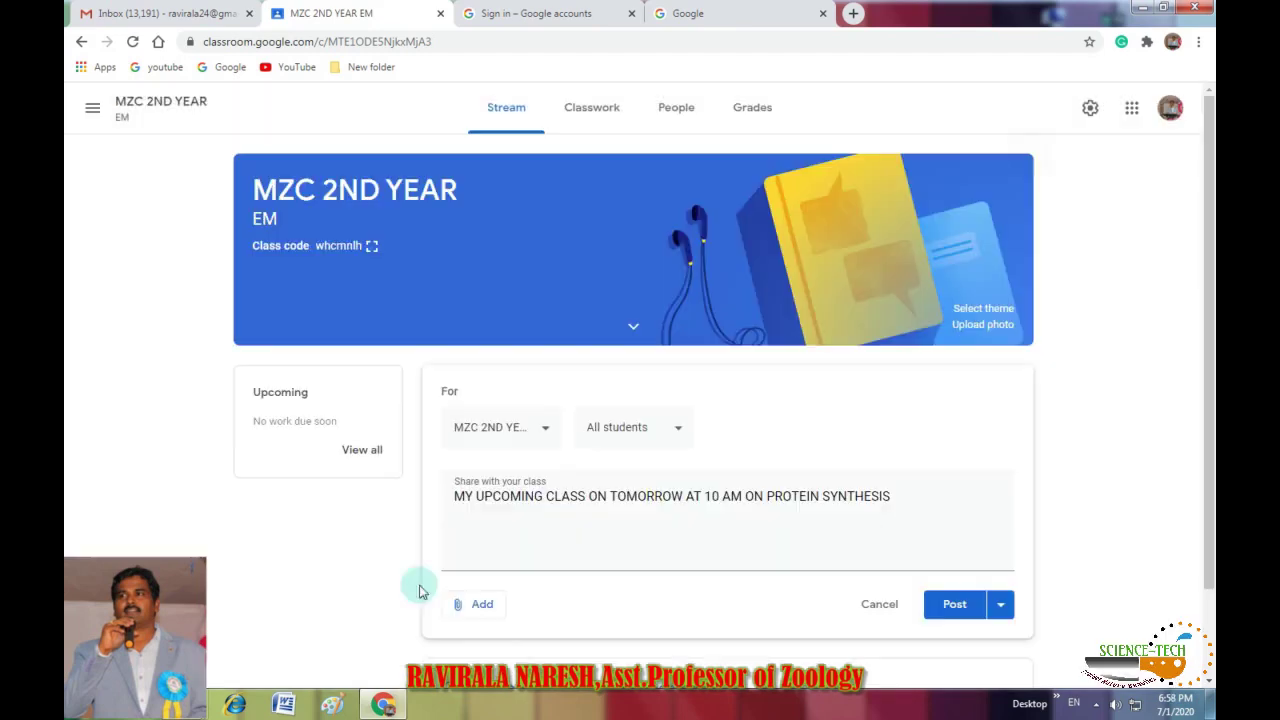
{"action": "left_click", "coordinate": [484, 605]}
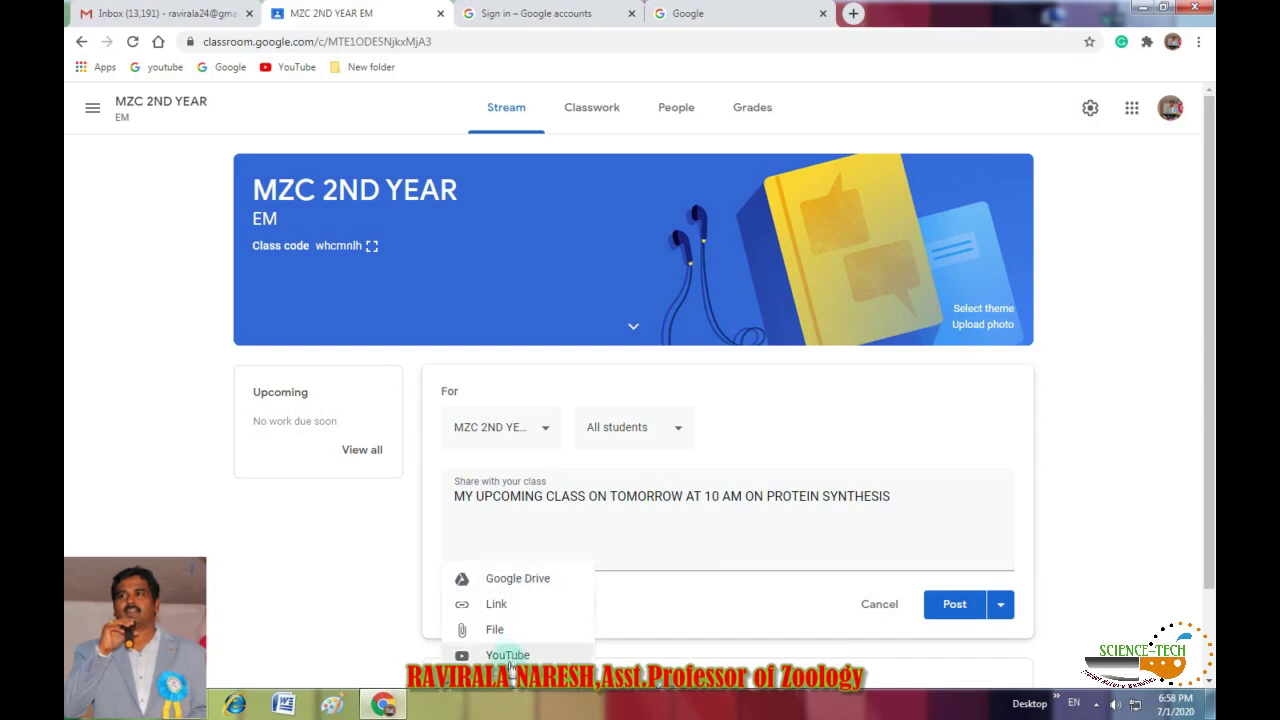
{"action": "left_click", "coordinate": [355, 547]}
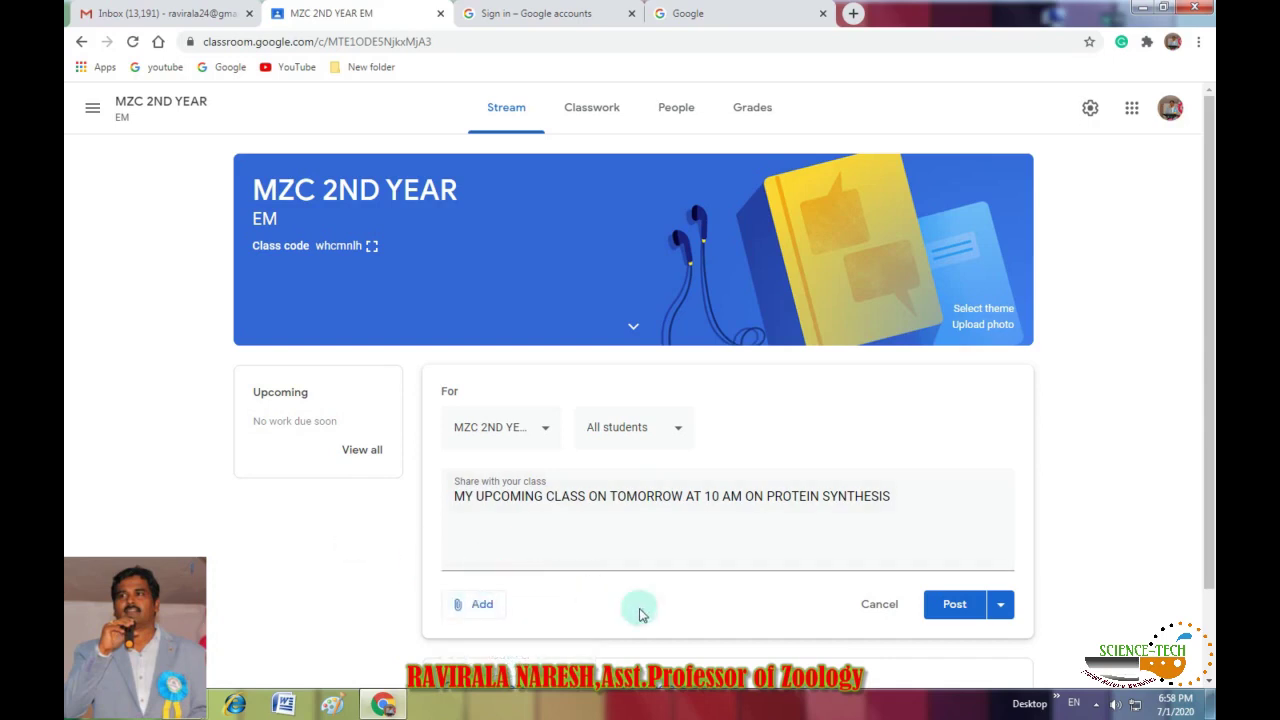
- Check the announcement's publishing options and post it to the class stream immediately
{"action": "left_click", "coordinate": [1001, 606]}
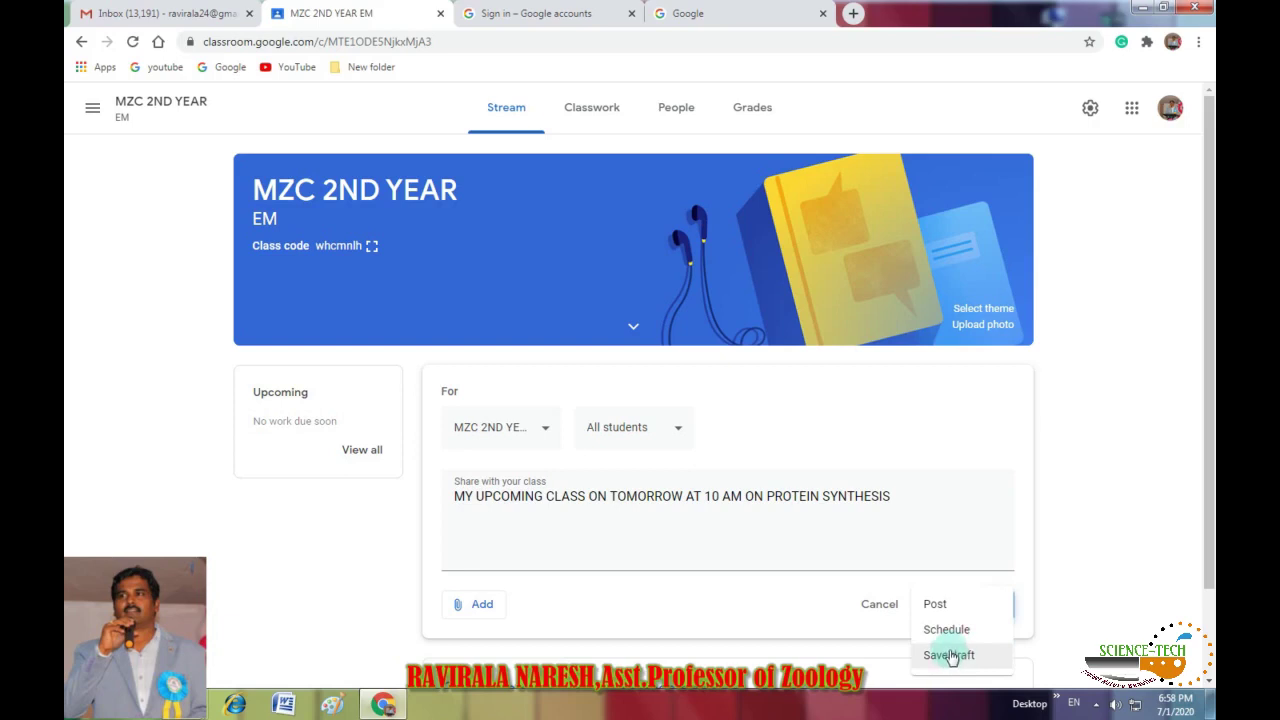
{"action": "left_click", "coordinate": [1075, 580]}
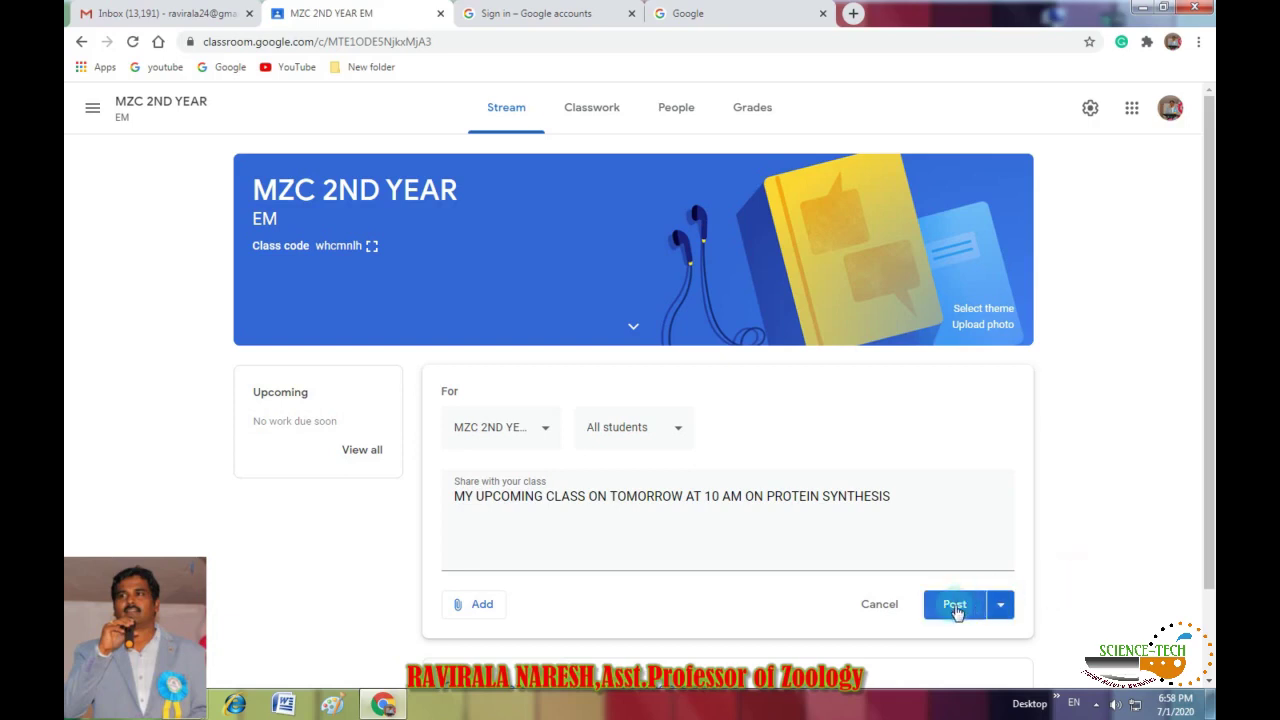
{"action": "left_click", "coordinate": [955, 606]}
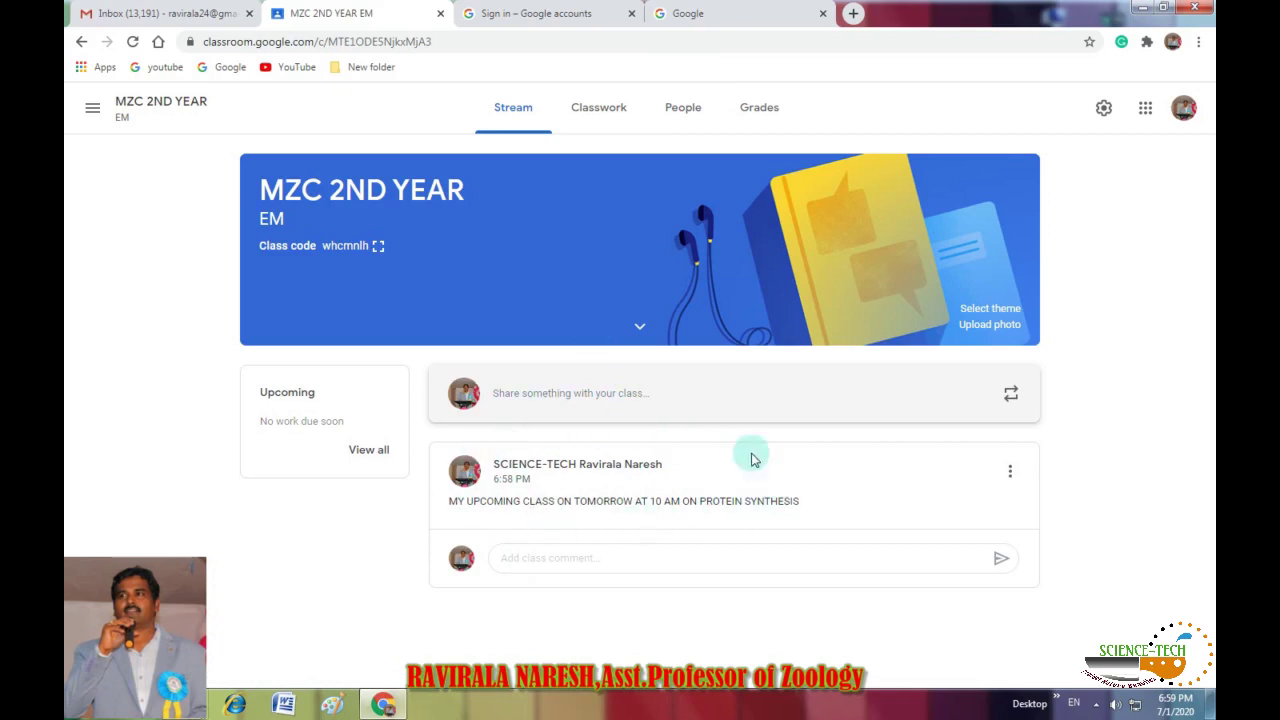
{"action": "left_click", "coordinate": [600, 117]}
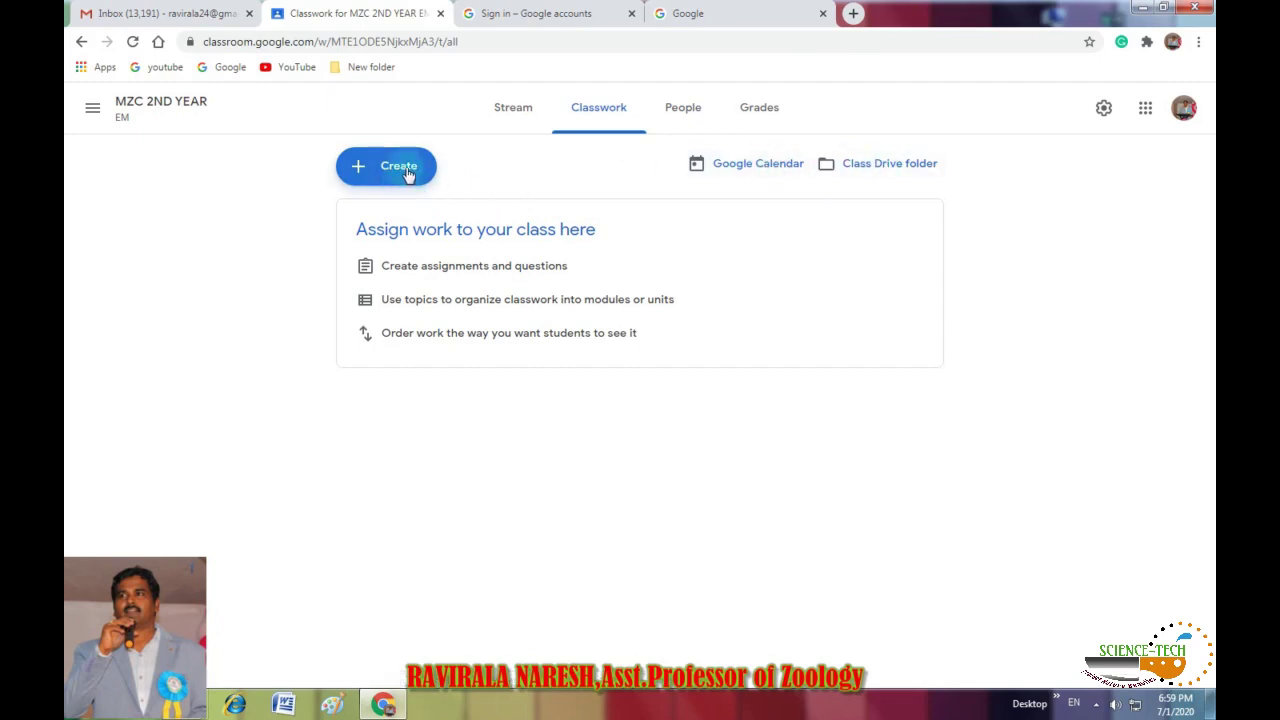
{"action": "left_click", "coordinate": [516, 112]}
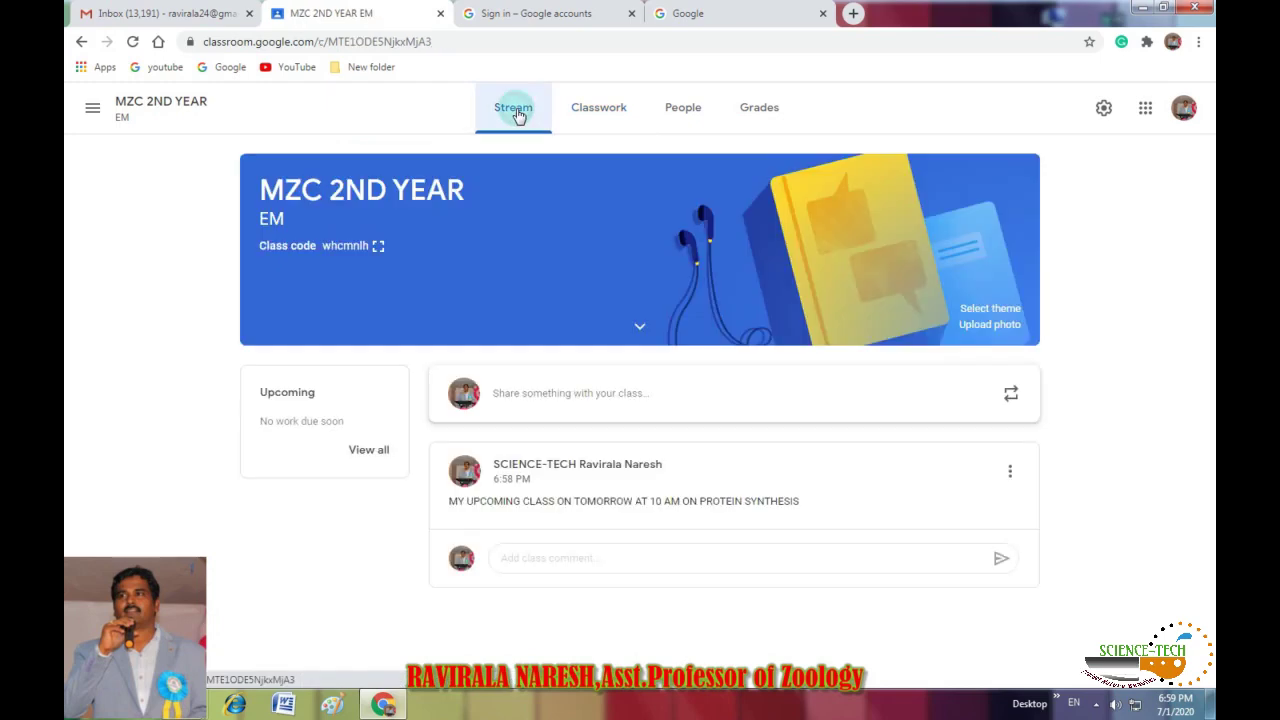
{"action": "left_click", "coordinate": [564, 395]}
- View the class Drive folder from the classwork page and return to the classwork
{"action": "left_click", "coordinate": [603, 112]}
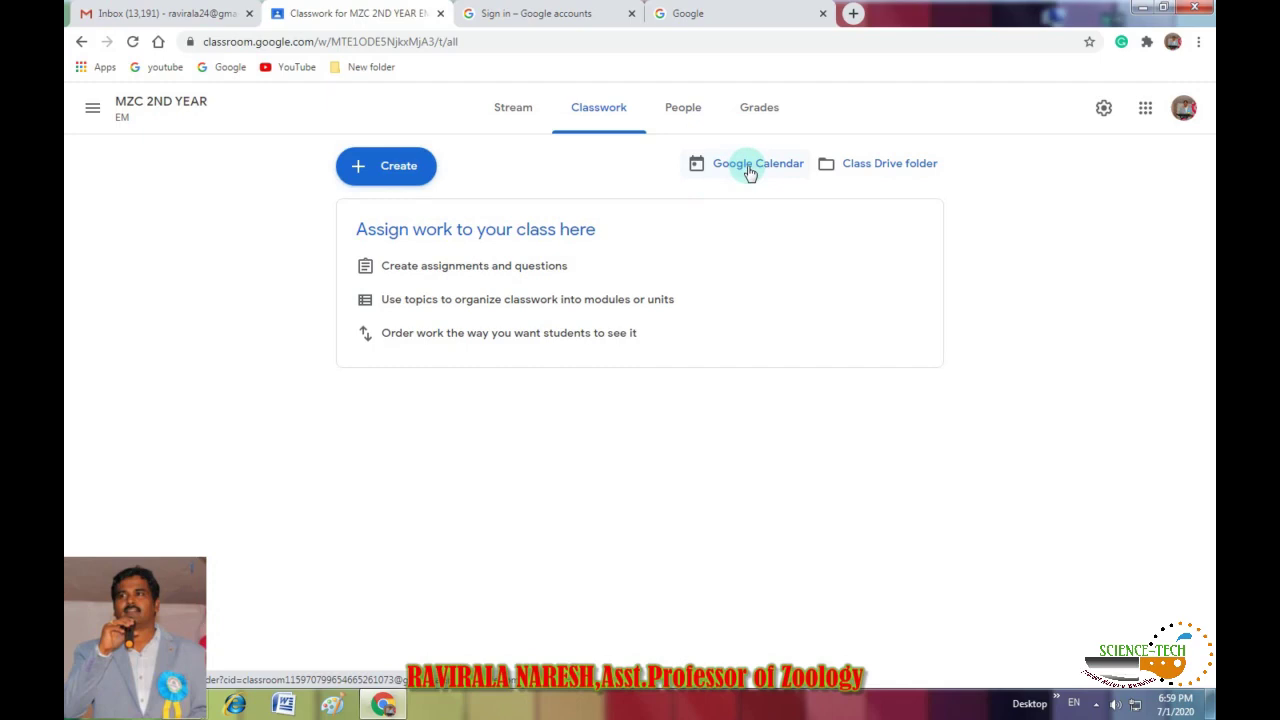
{"action": "left_click", "coordinate": [868, 166]}
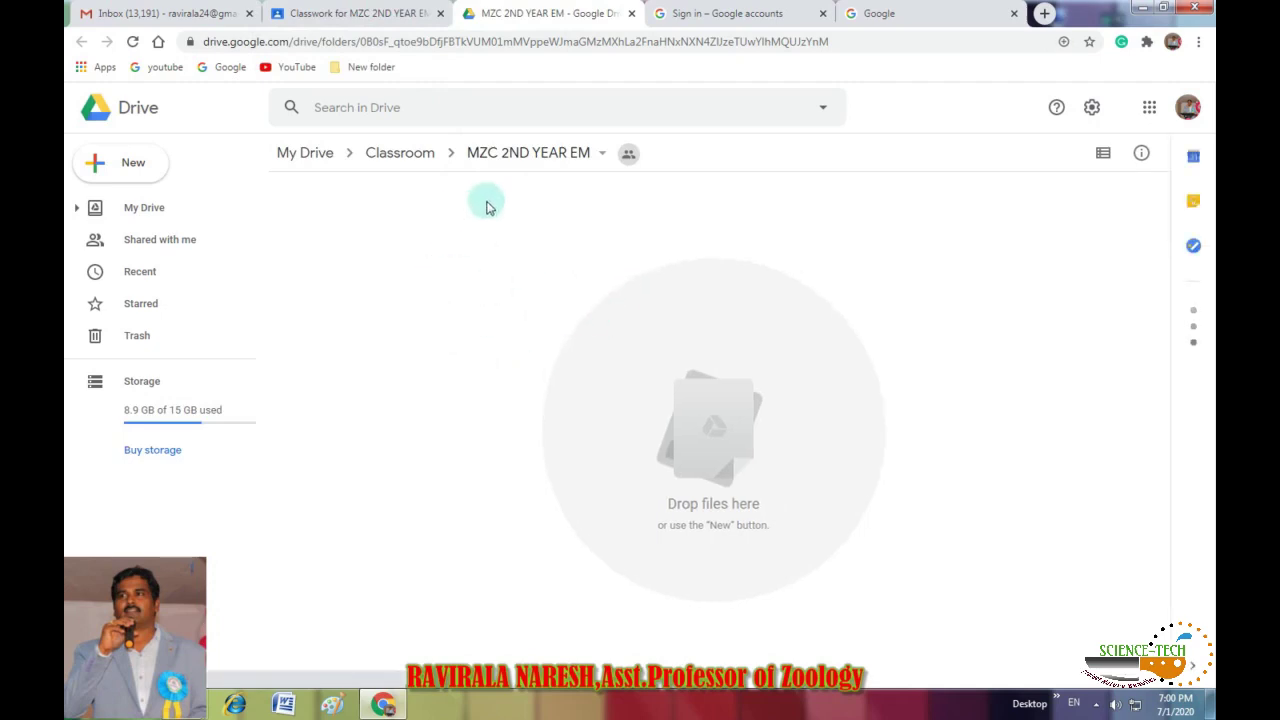
{"action": "left_click", "coordinate": [378, 12]}
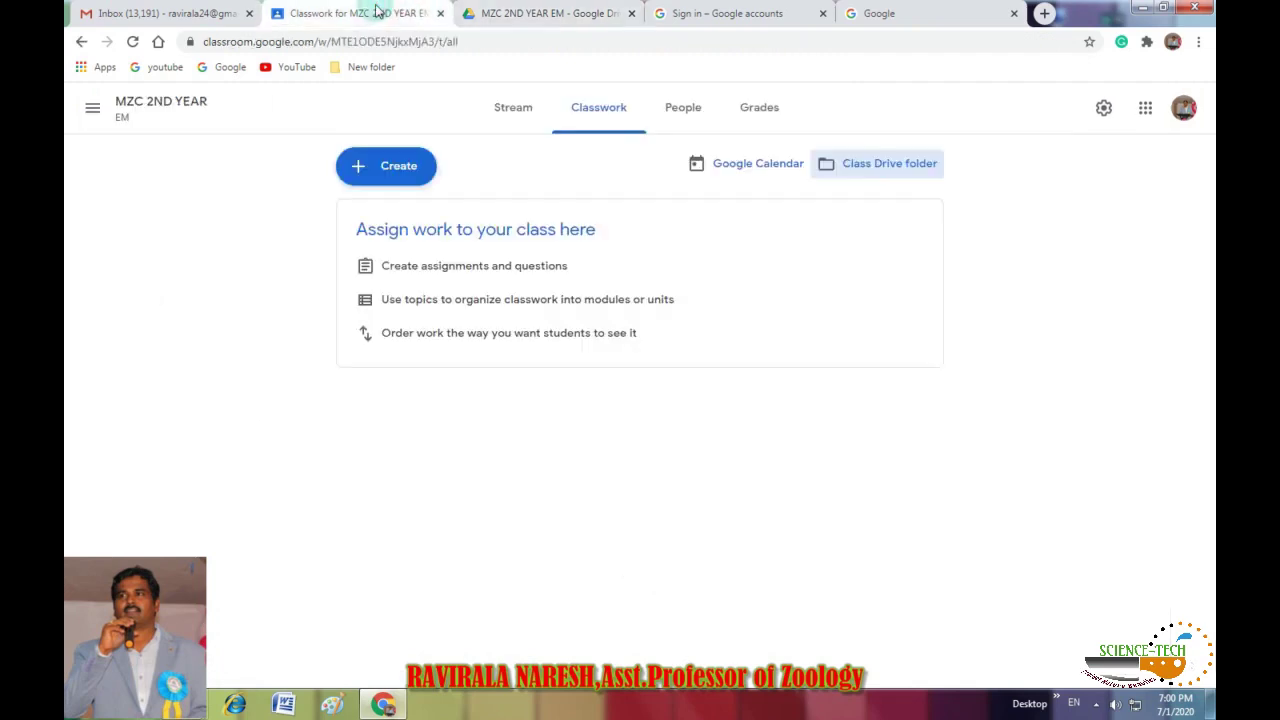
- Create a classwork topic named "PROTEIN SYNTHESIS", dismissing the Windows color scheme message
{"action": "left_click", "coordinate": [388, 170]}
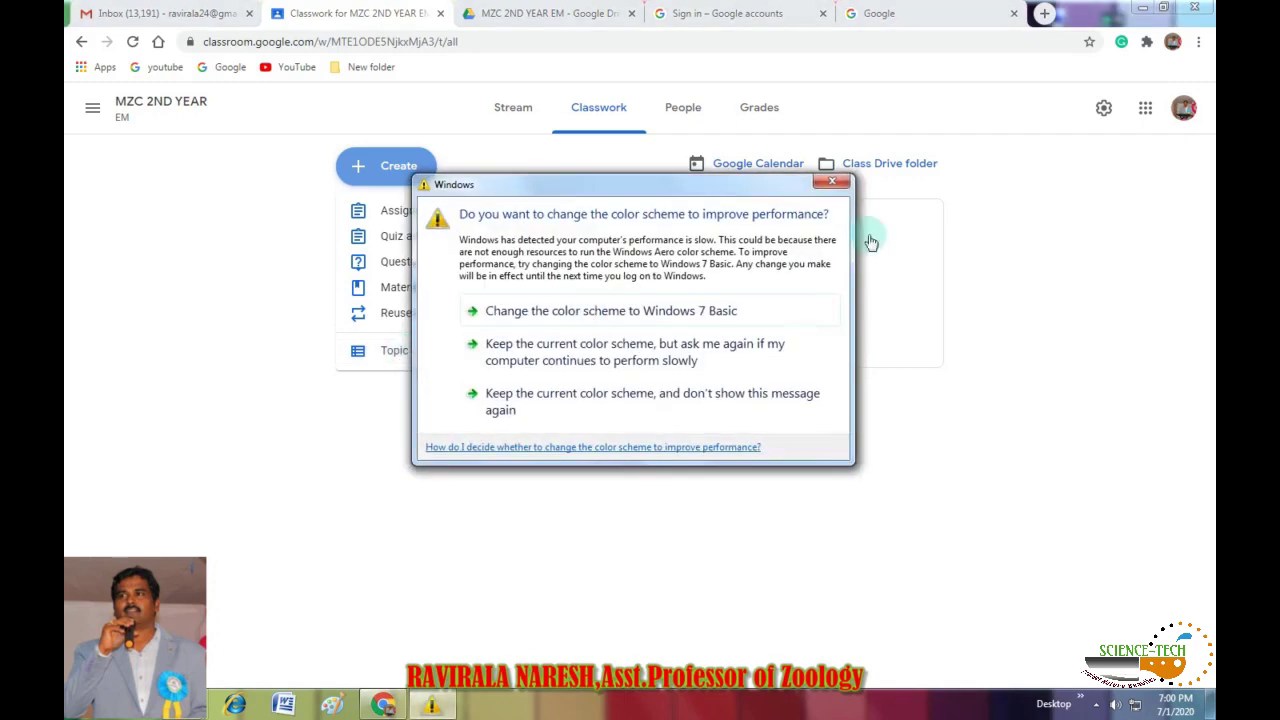
{"action": "left_click", "coordinate": [843, 184]}
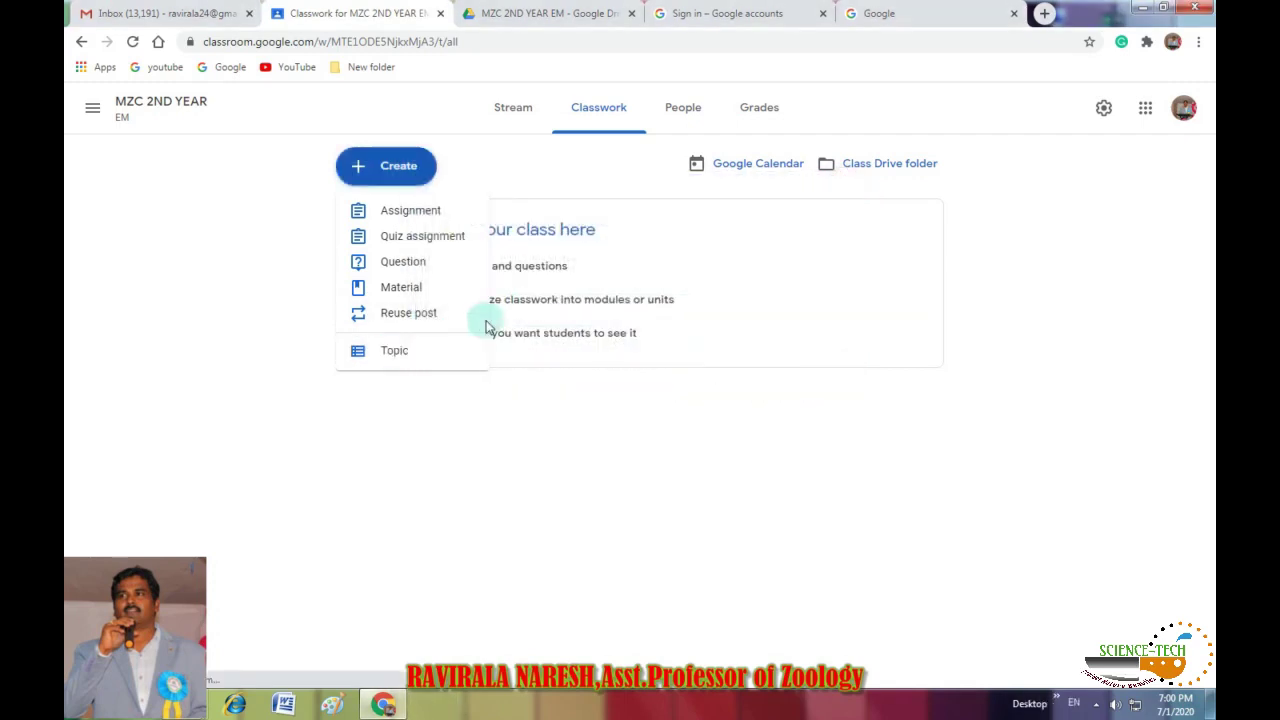
{"action": "left_click", "coordinate": [394, 350]}
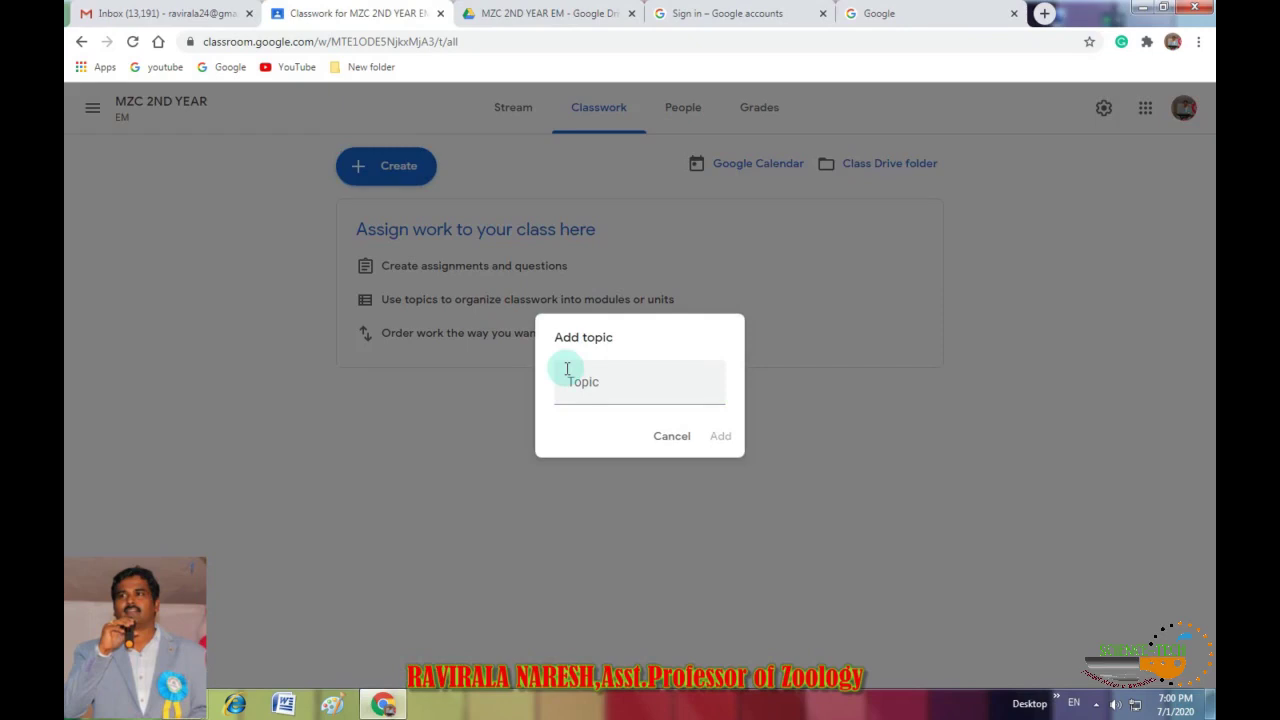
{"action": "left_click", "coordinate": [584, 396]}
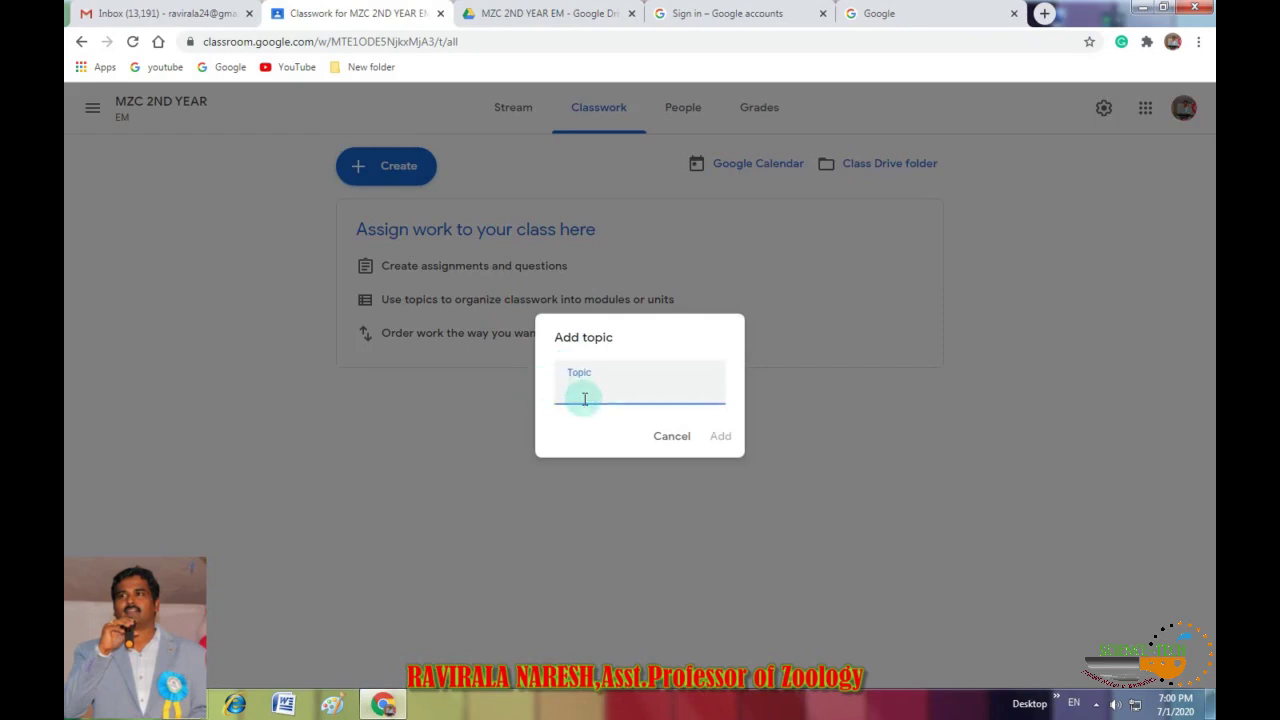
{"action": "type", "text": "PROTEIN SYNTHESIS"}
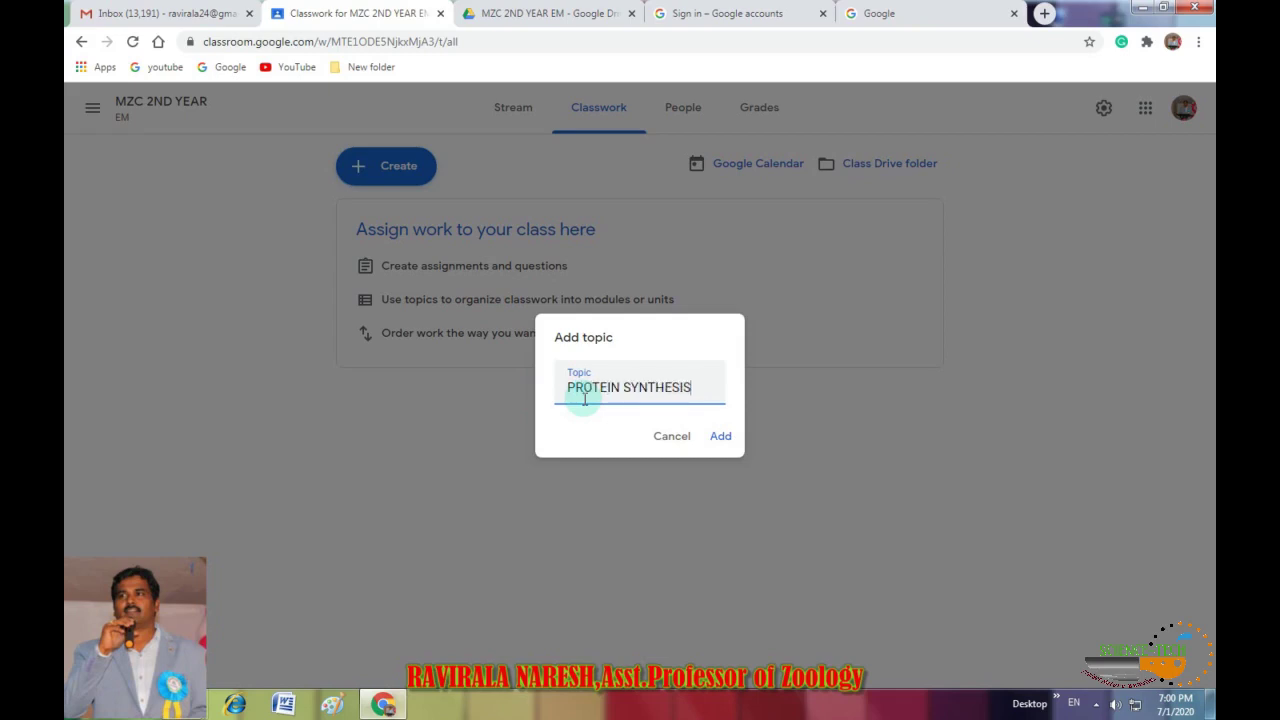
{"action": "left_click", "coordinate": [720, 437]}
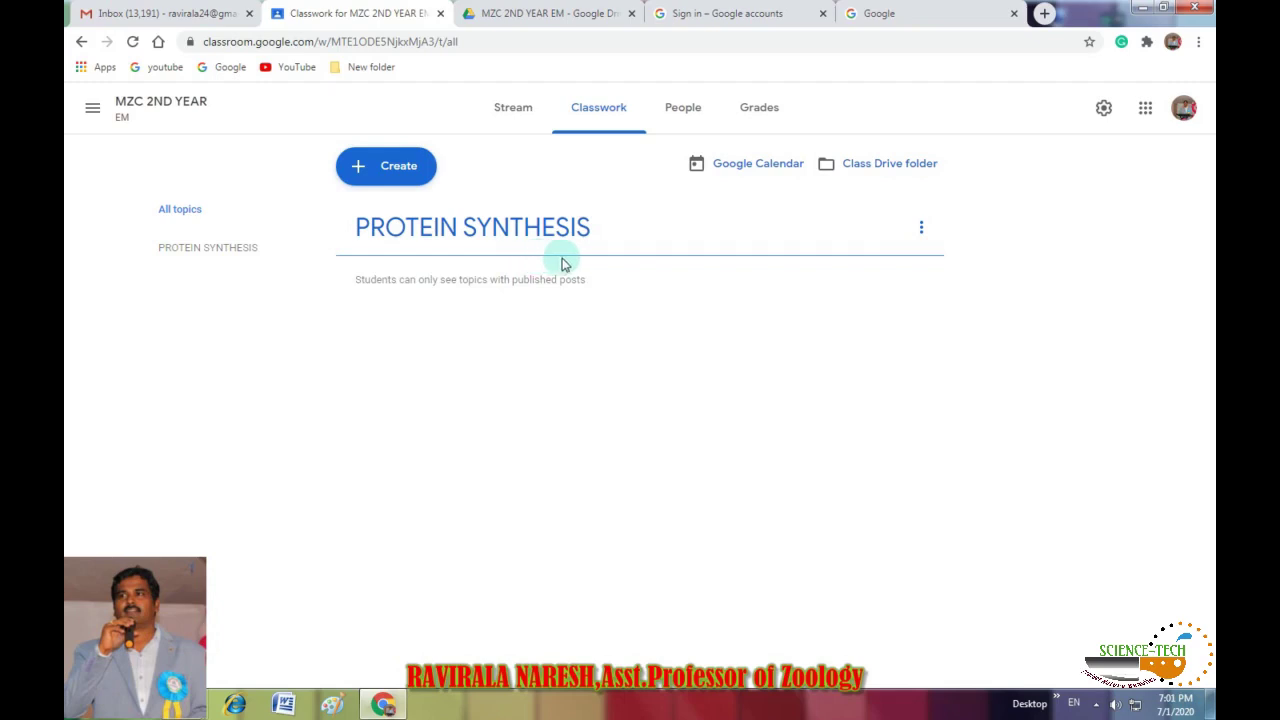
- Check the options available for the "PROTEIN SYNTHESIS" topic without changing it
{"action": "left_click", "coordinate": [921, 229]}
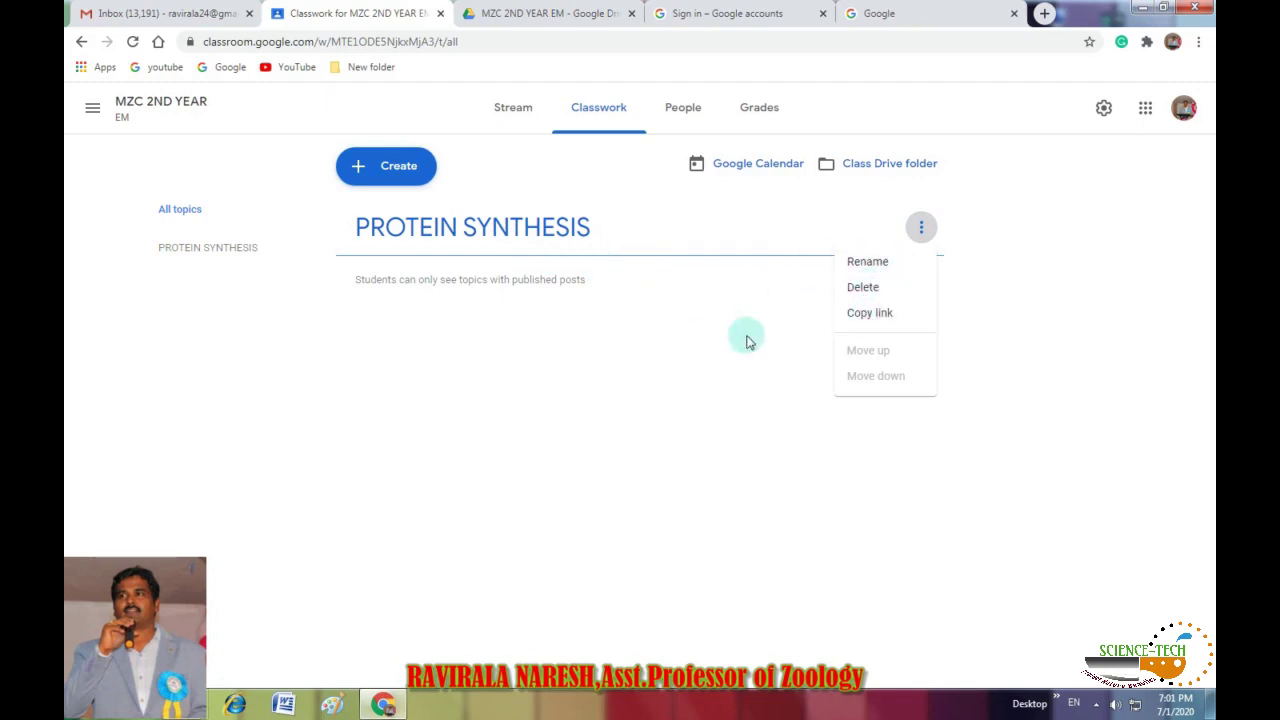
{"action": "left_click", "coordinate": [651, 351]}
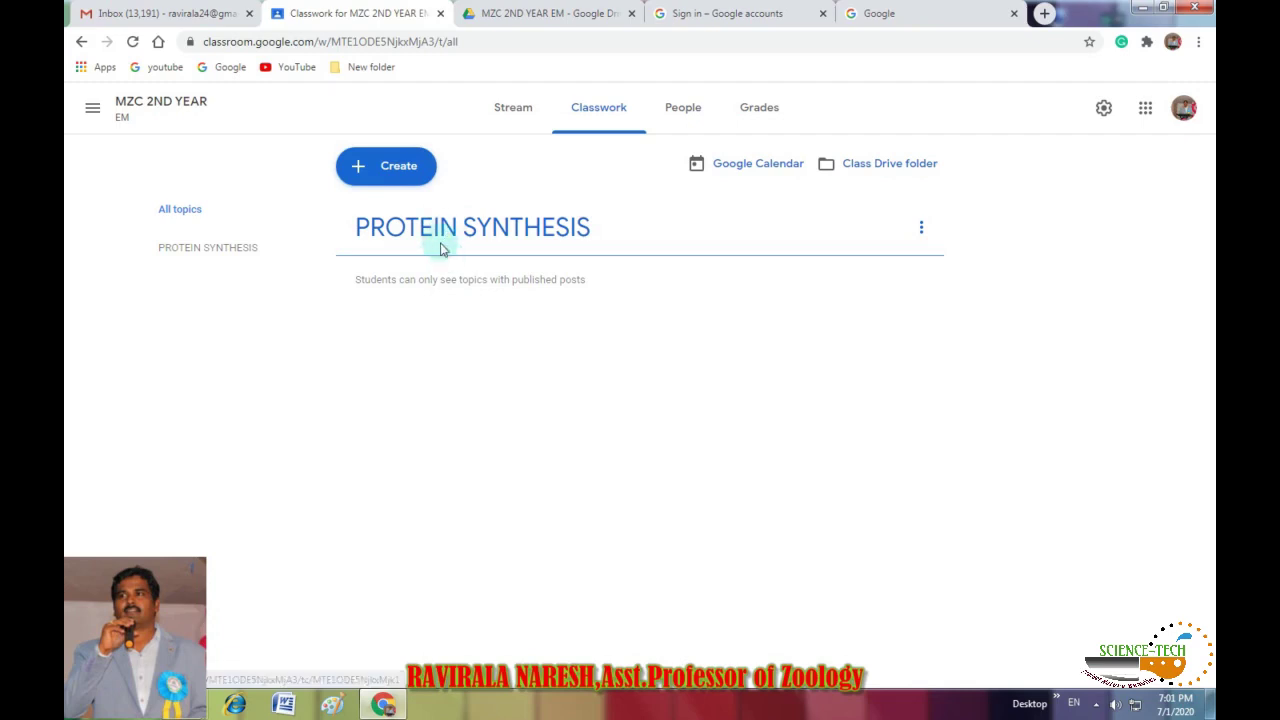
- Create a classwork material titled "MATERIAL FOR PROTEIN SYNTHESIS"
{"action": "left_click", "coordinate": [403, 174]}
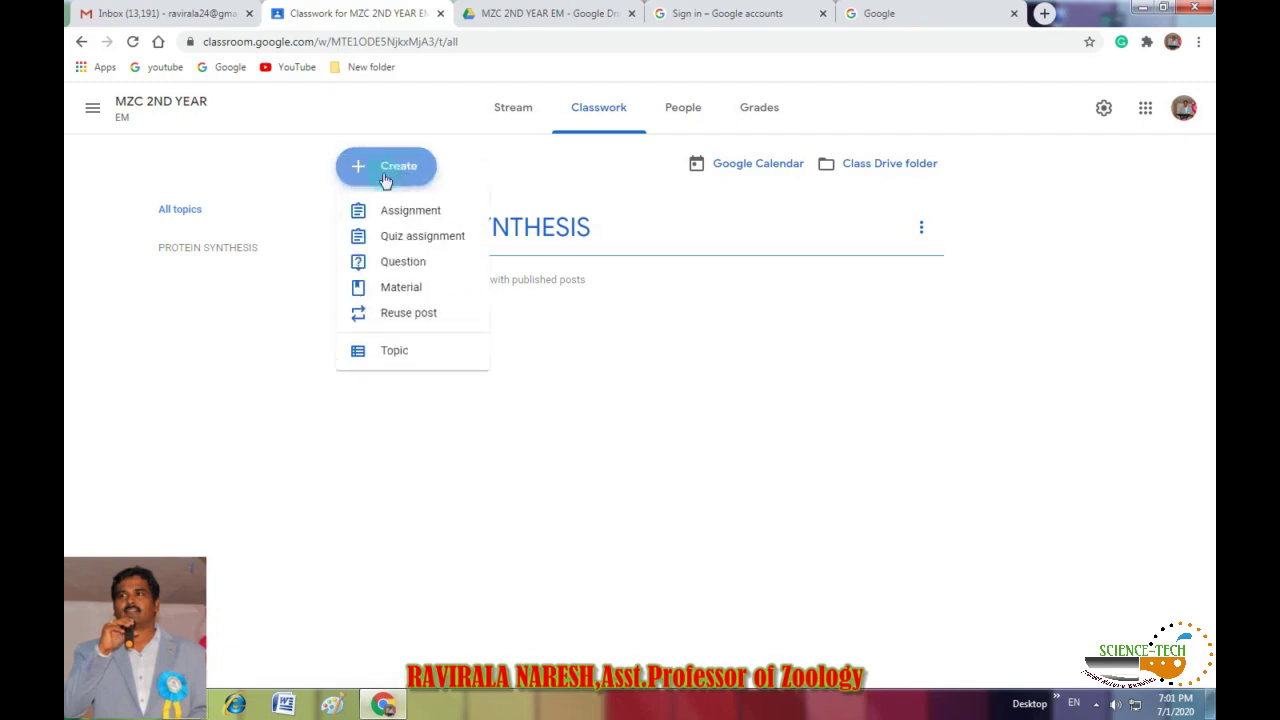
{"action": "left_click", "coordinate": [401, 289]}
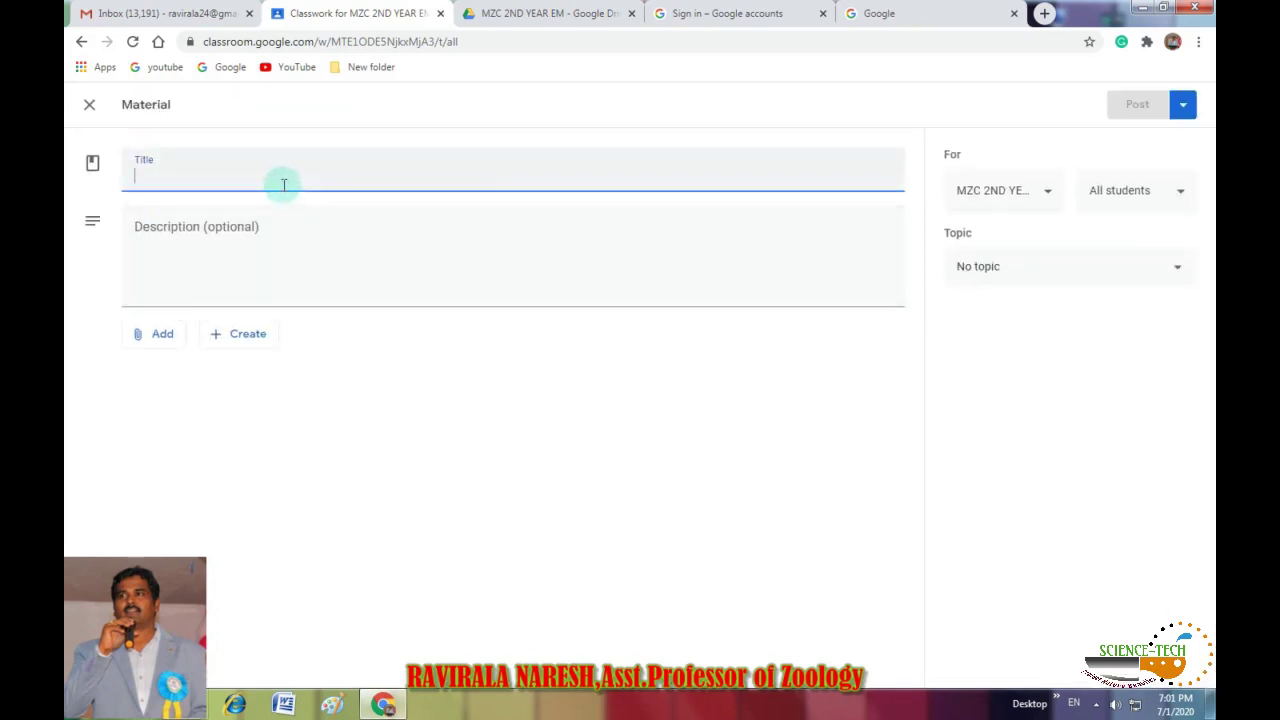
{"action": "type", "text": "MAR"}
{"action": "key", "text": "BackSpace"}
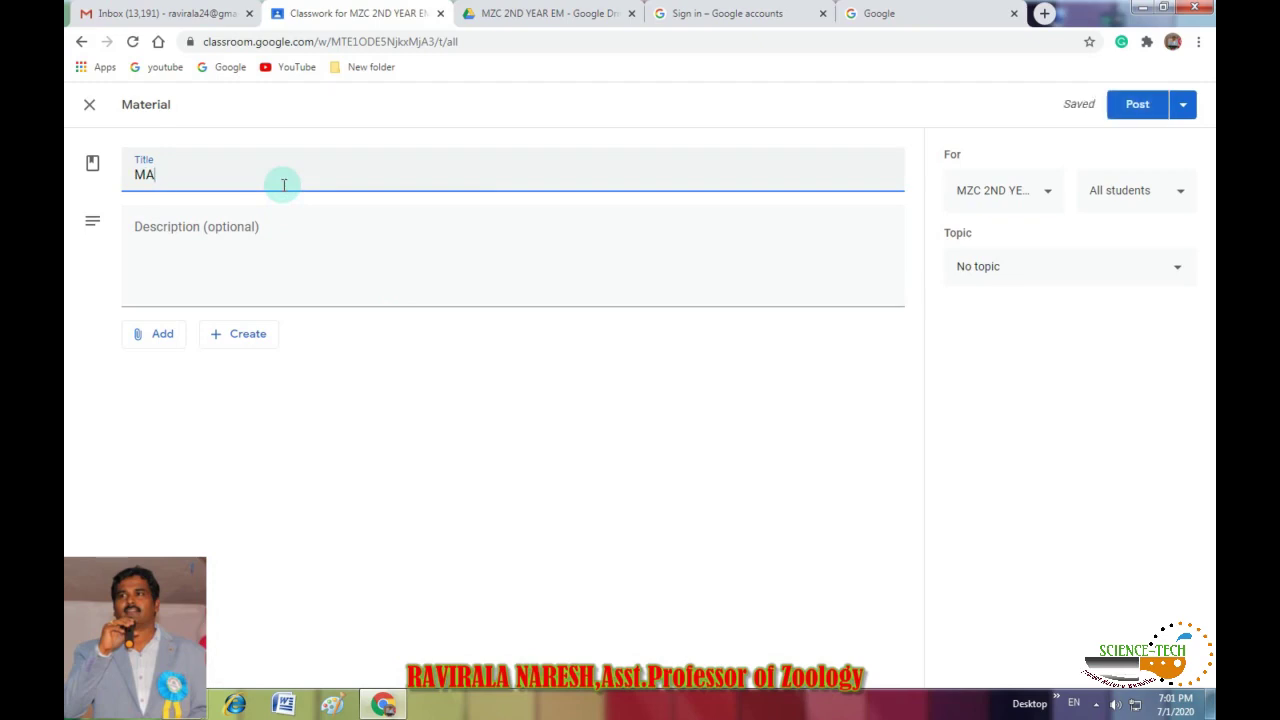
{"action": "type", "text": "TERIAL FOR P"}
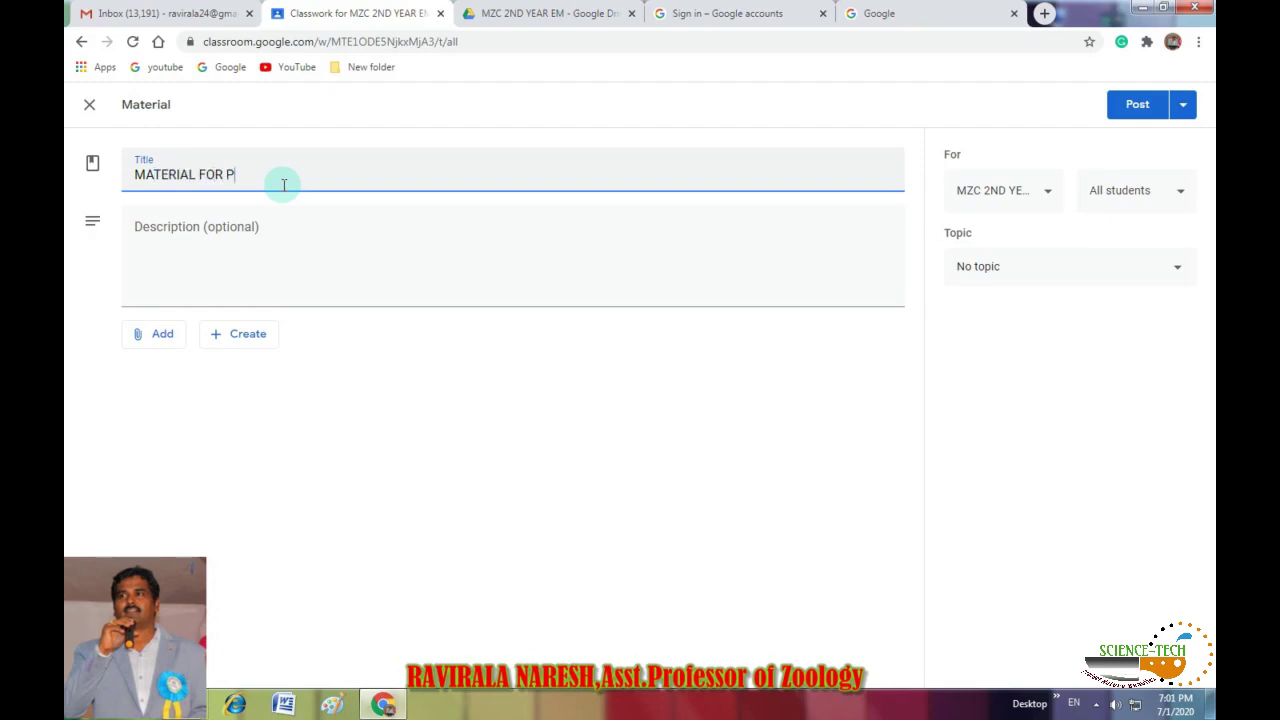
{"action": "type", "text": "ROTEIN SYNTHESIS"}
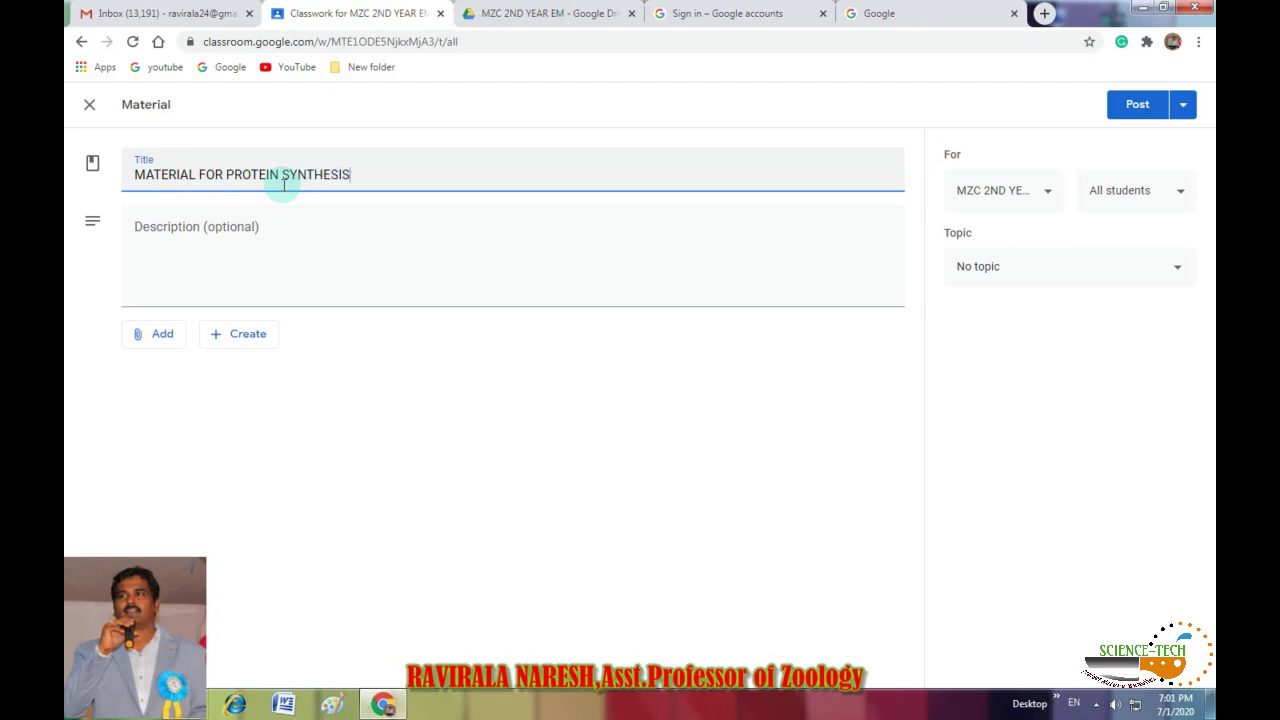
- Enter the material's description as "Read the material and tother leraning resources relevant to the topic"
{"action": "left_click", "coordinate": [265, 233]}
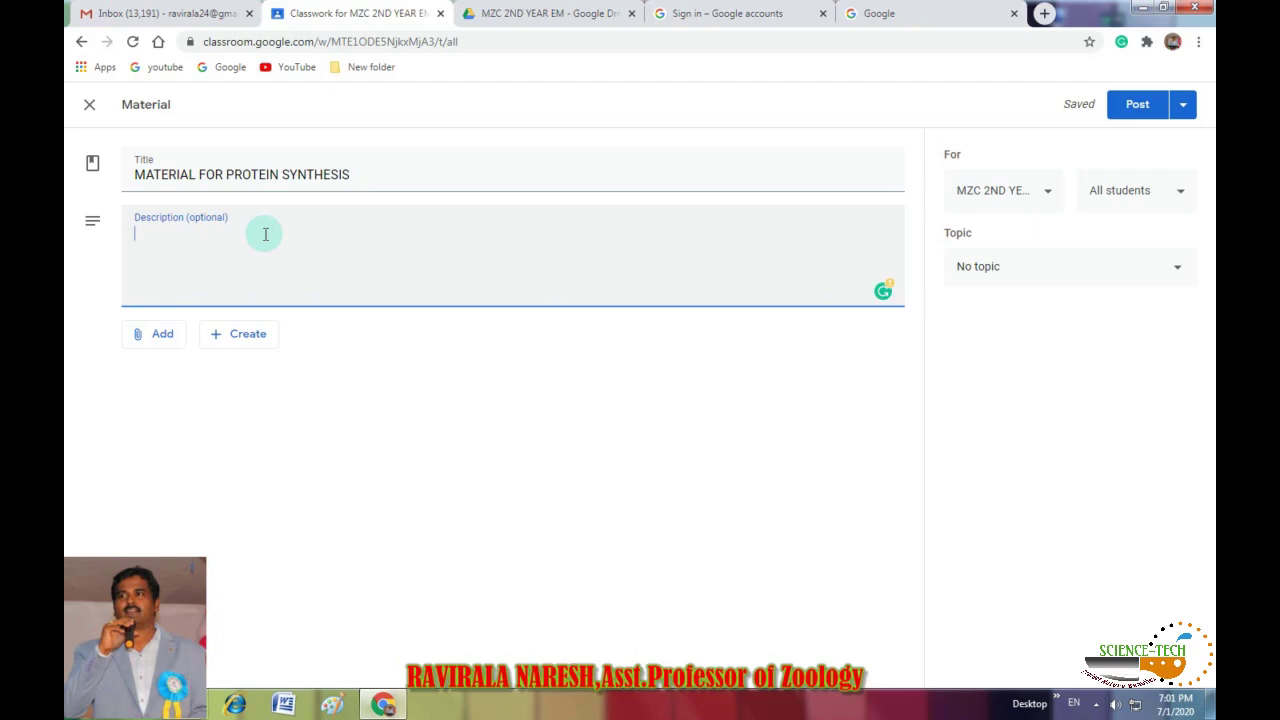
{"action": "type", "text": "Read the m"}
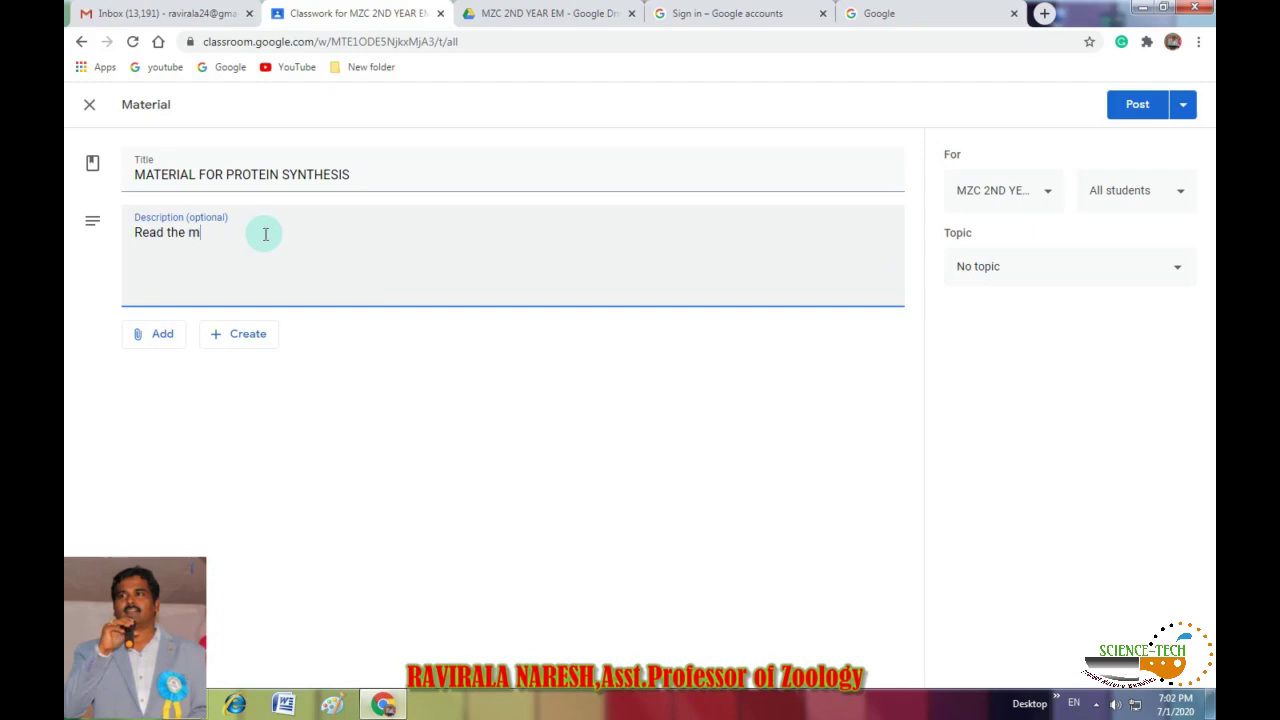
{"action": "type", "text": "aterial and th"}
{"action": "key", "text": "BackSpace"}
{"action": "type", "text": "other leraning resource"}
{"action": "key", "text": "BackSpace"}
{"action": "key", "text": "BackSpace"}
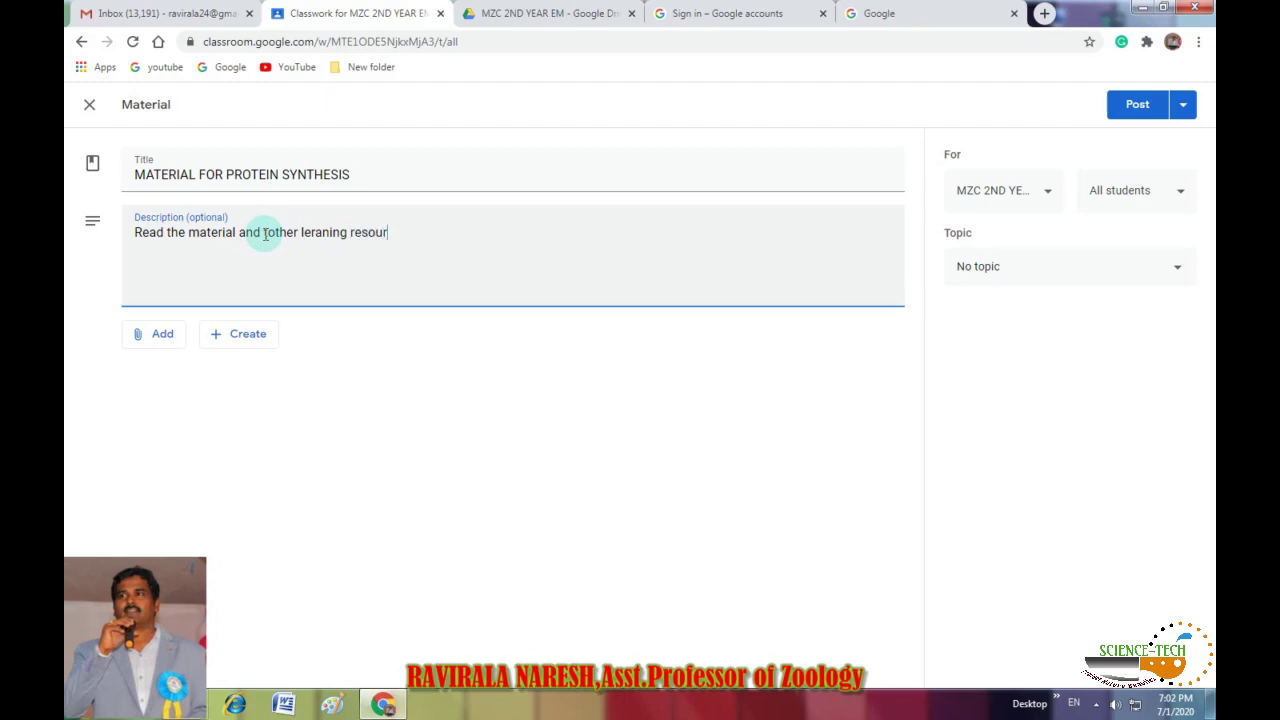
{"action": "type", "text": "ces relevant to the topic"}
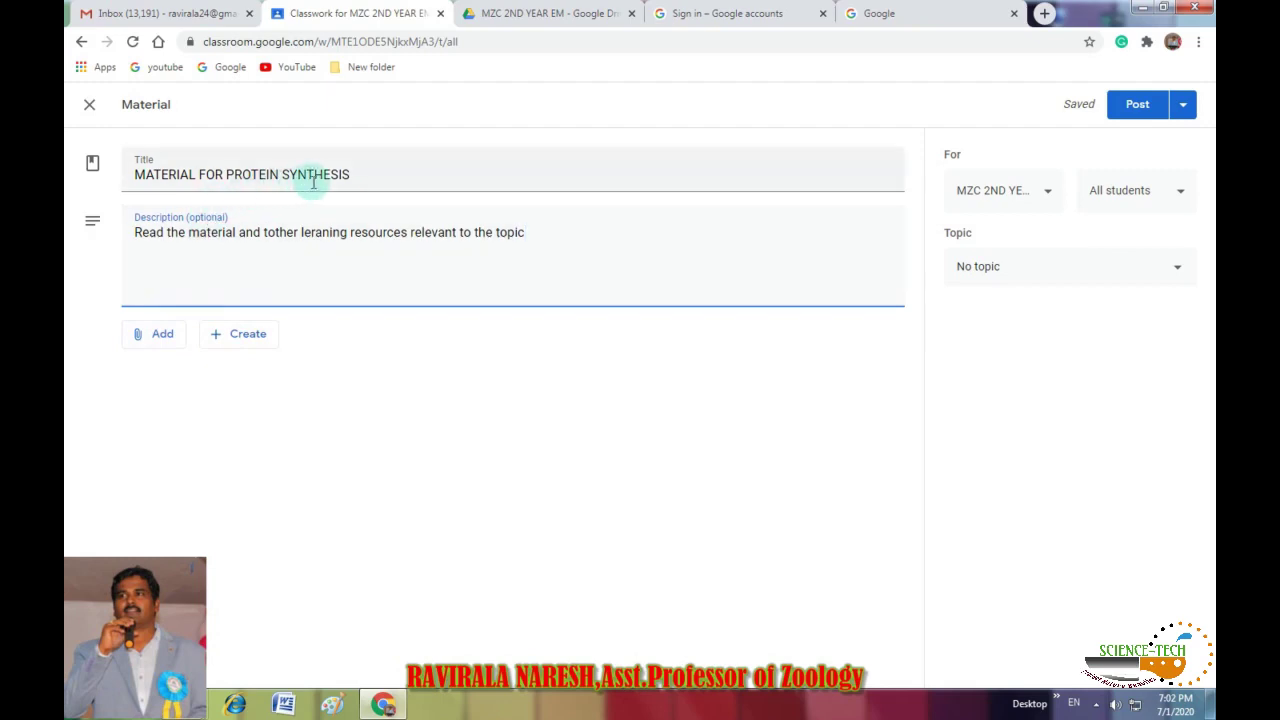
- Examine the sources for attaching items and the file types that can be created for the material
{"action": "left_click", "coordinate": [166, 340]}
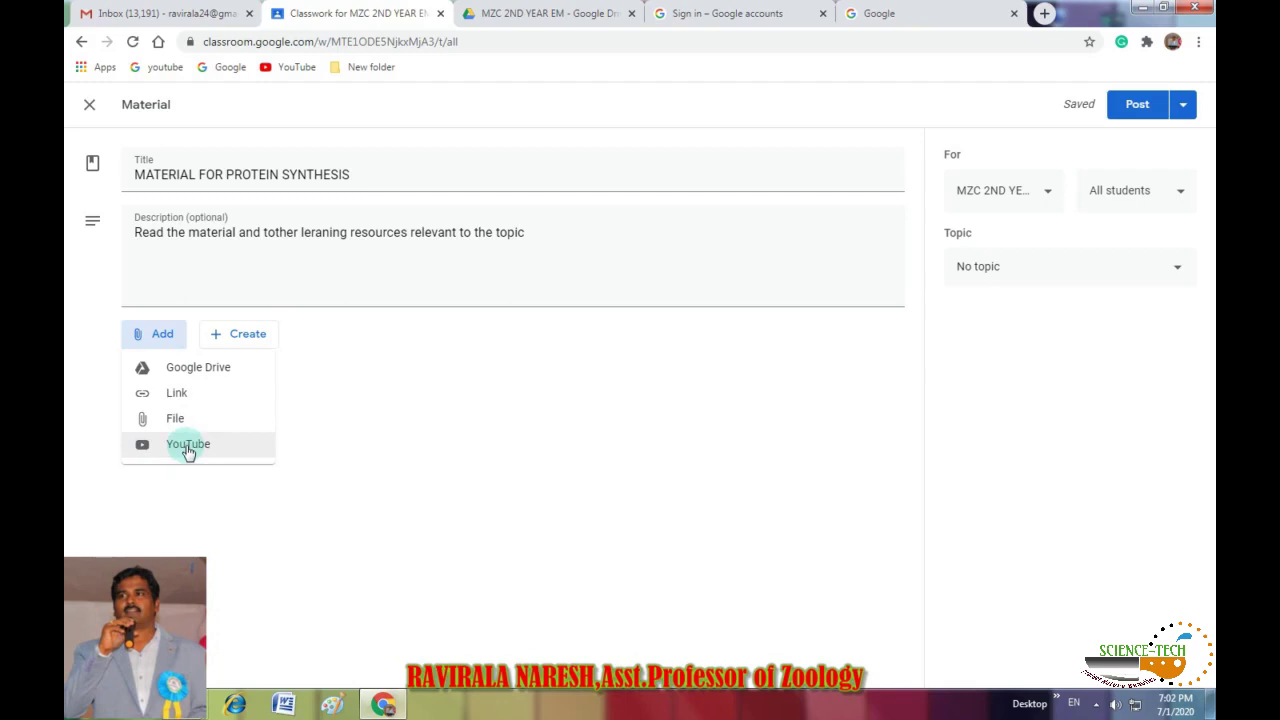
{"action": "left_click", "coordinate": [425, 350]}
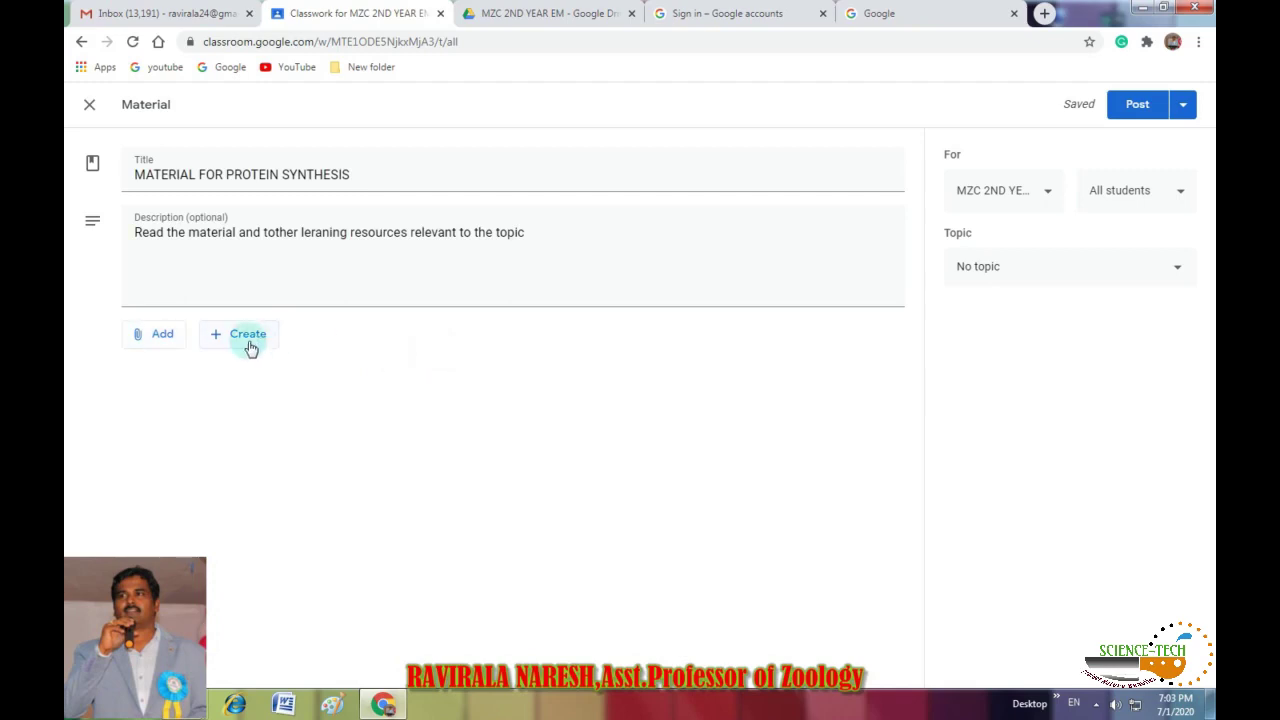
{"action": "left_click", "coordinate": [251, 344]}
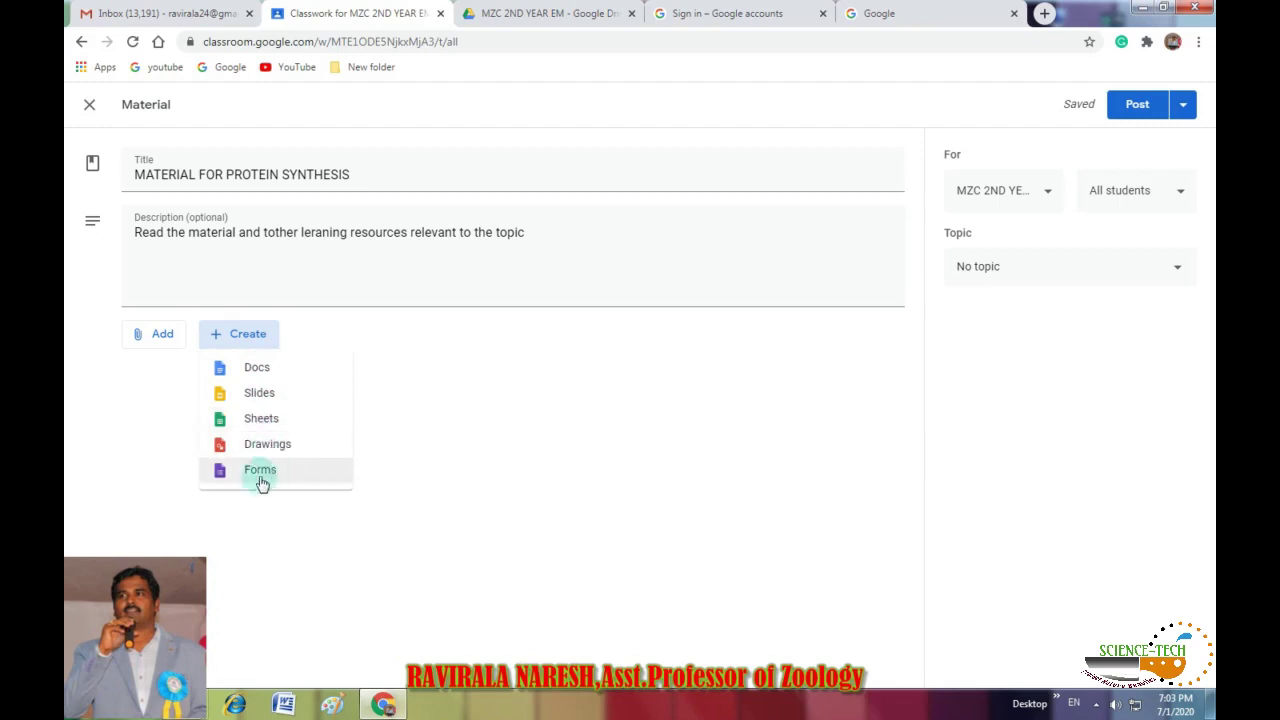
{"action": "left_click", "coordinate": [157, 467]}
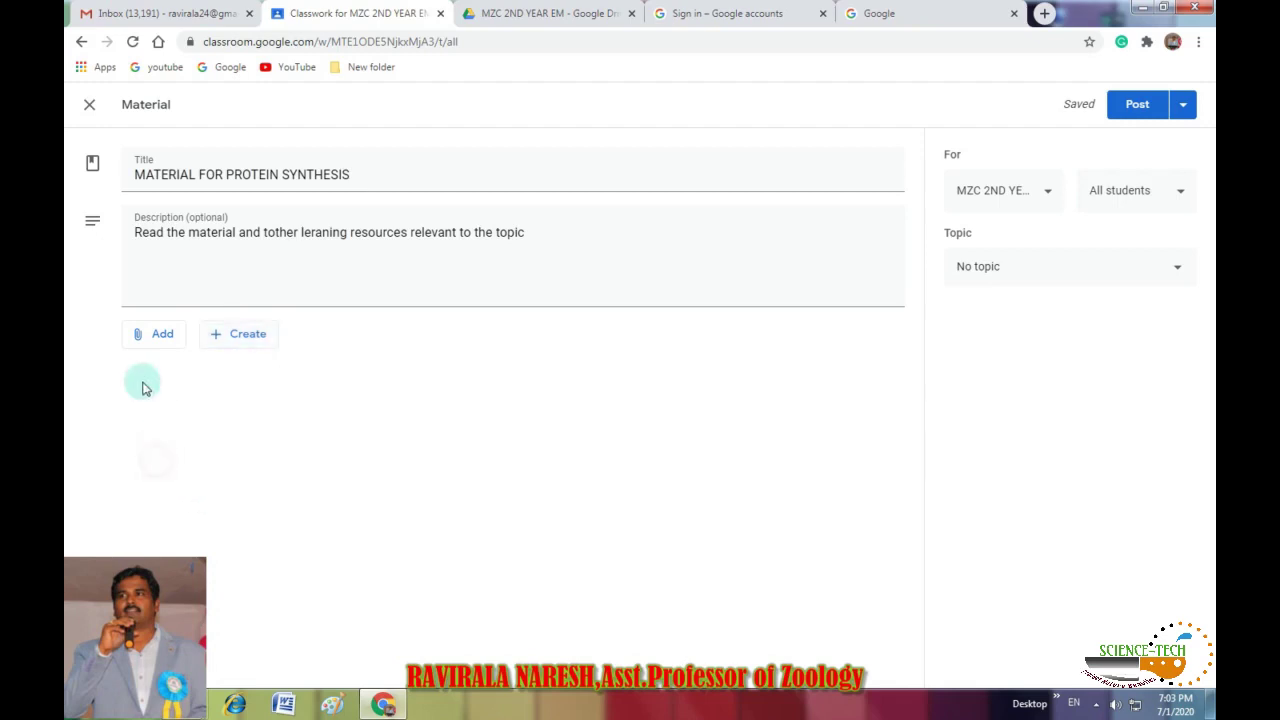
- Upload enzymes.docx from the folder whose name ends in "new" on Local Disk (E:) and attach it to the material
{"action": "left_click", "coordinate": [168, 338]}
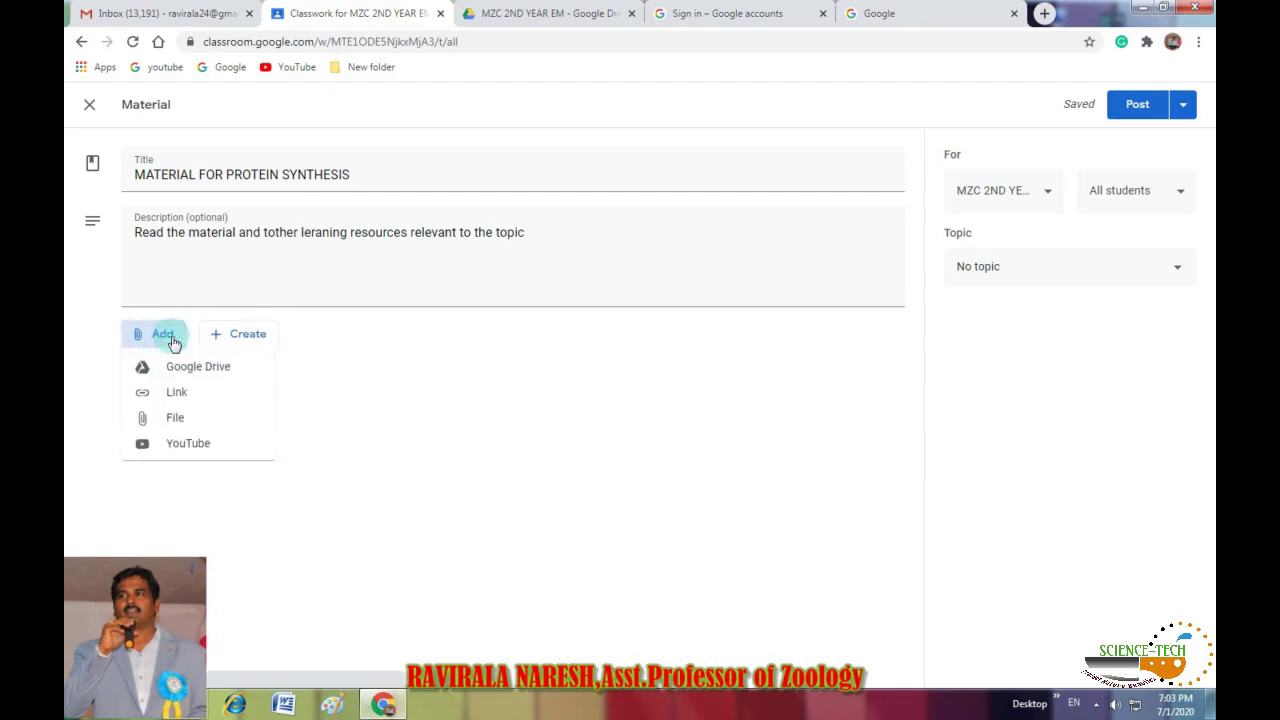
{"action": "left_click", "coordinate": [184, 424]}
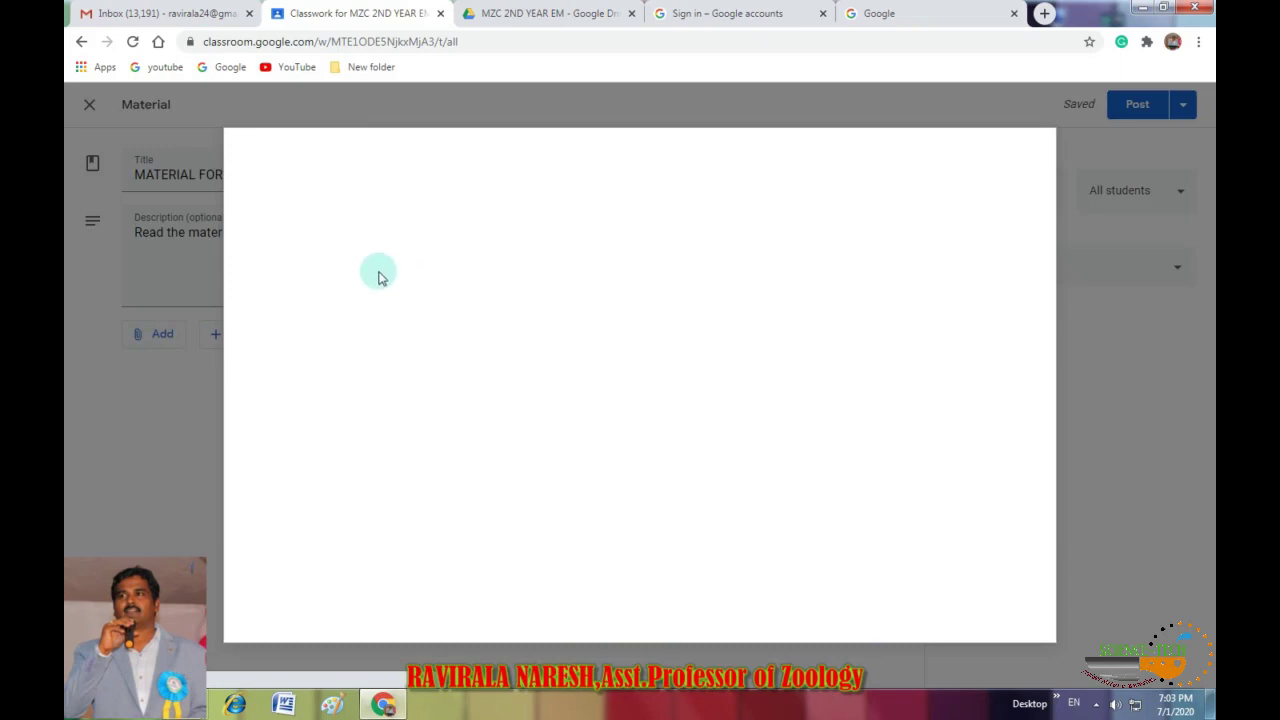
{"action": "left_click", "coordinate": [641, 398]}
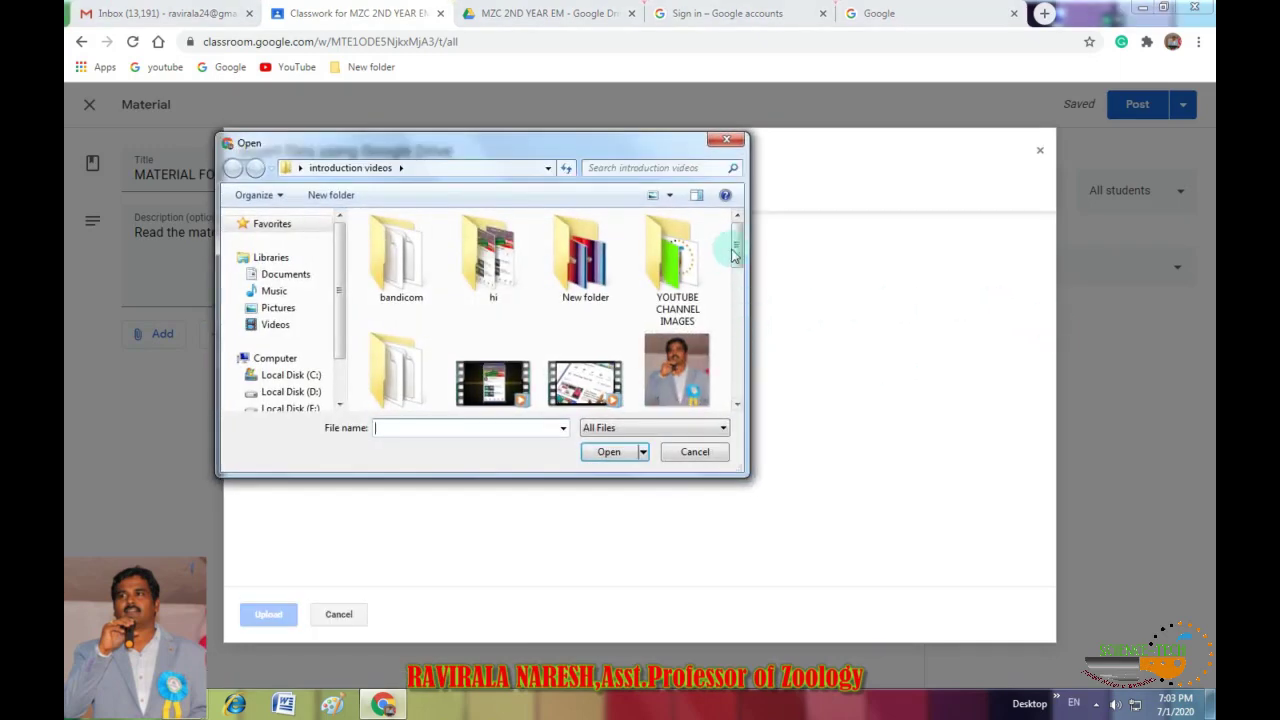
{"action": "scroll", "coordinate": [742, 272], "scroll_direction": "down", "scroll_amount": 1}
{"action": "scroll", "coordinate": [305, 405], "scroll_direction": "down", "scroll_amount": 1}
{"action": "left_click", "coordinate": [295, 388]}
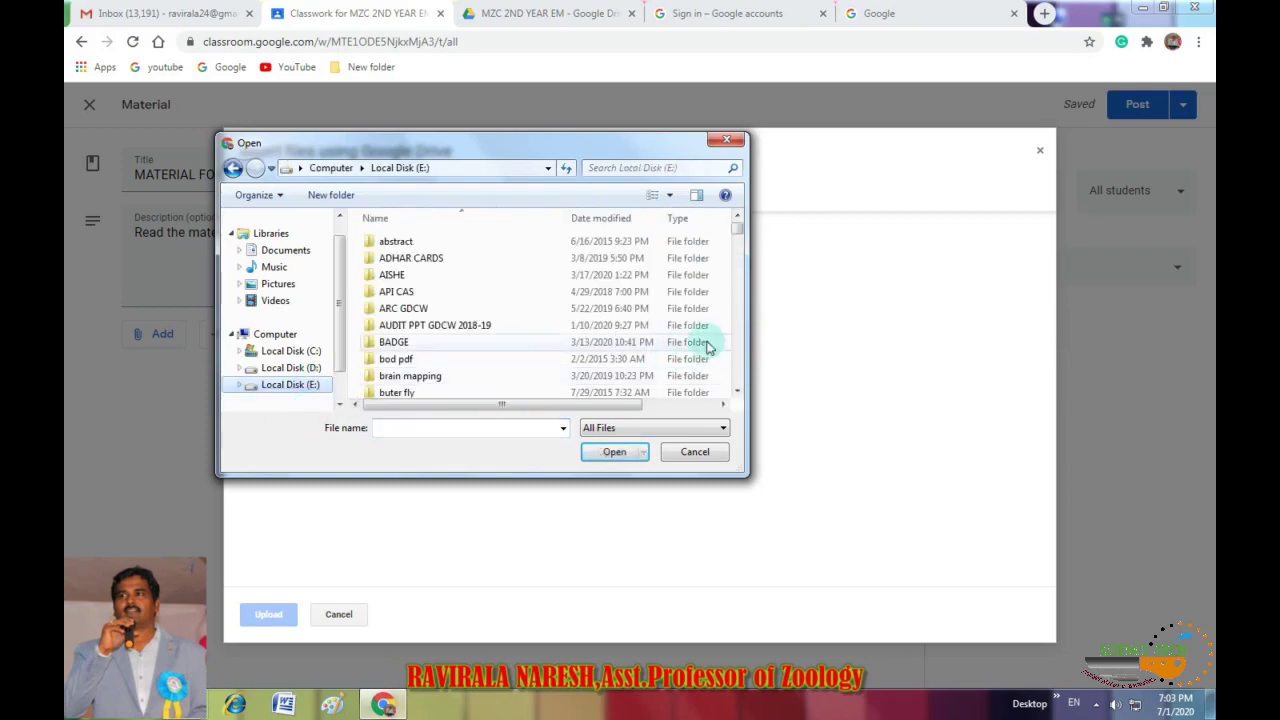
{"action": "left_click_drag", "start_coordinate": [735, 240], "coordinate": [737, 297]}
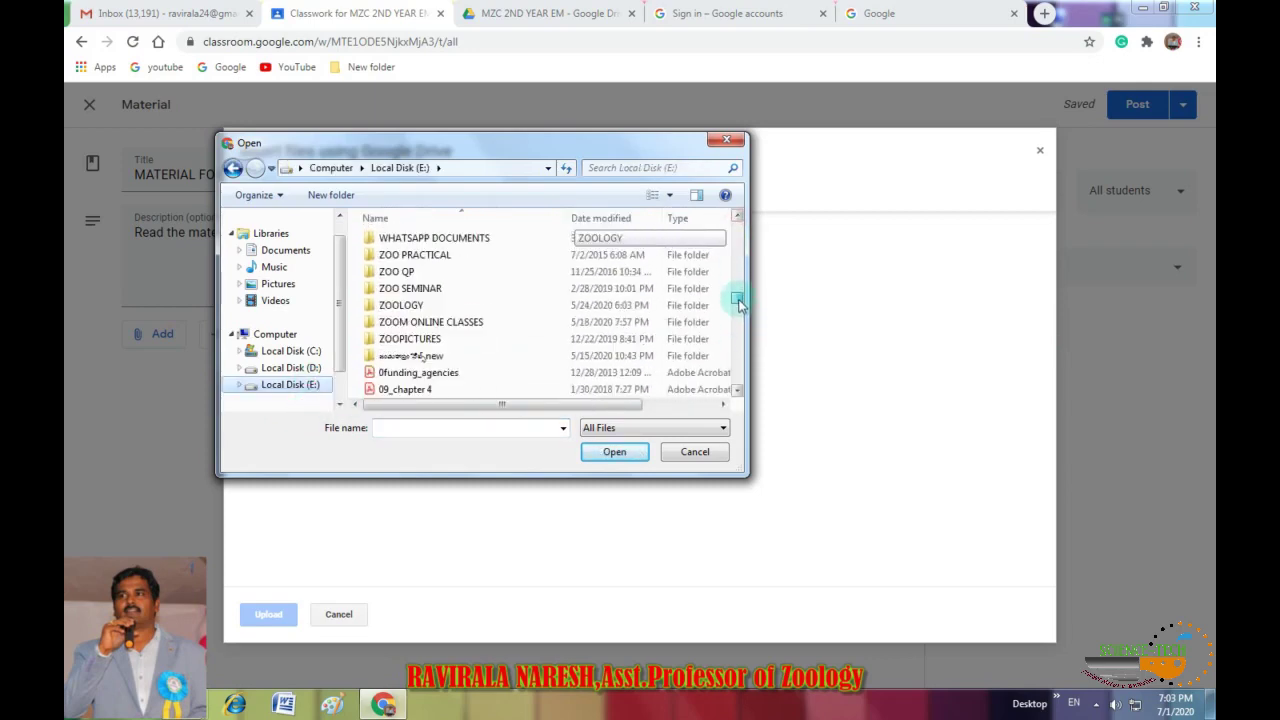
{"action": "double_click", "coordinate": [438, 356]}
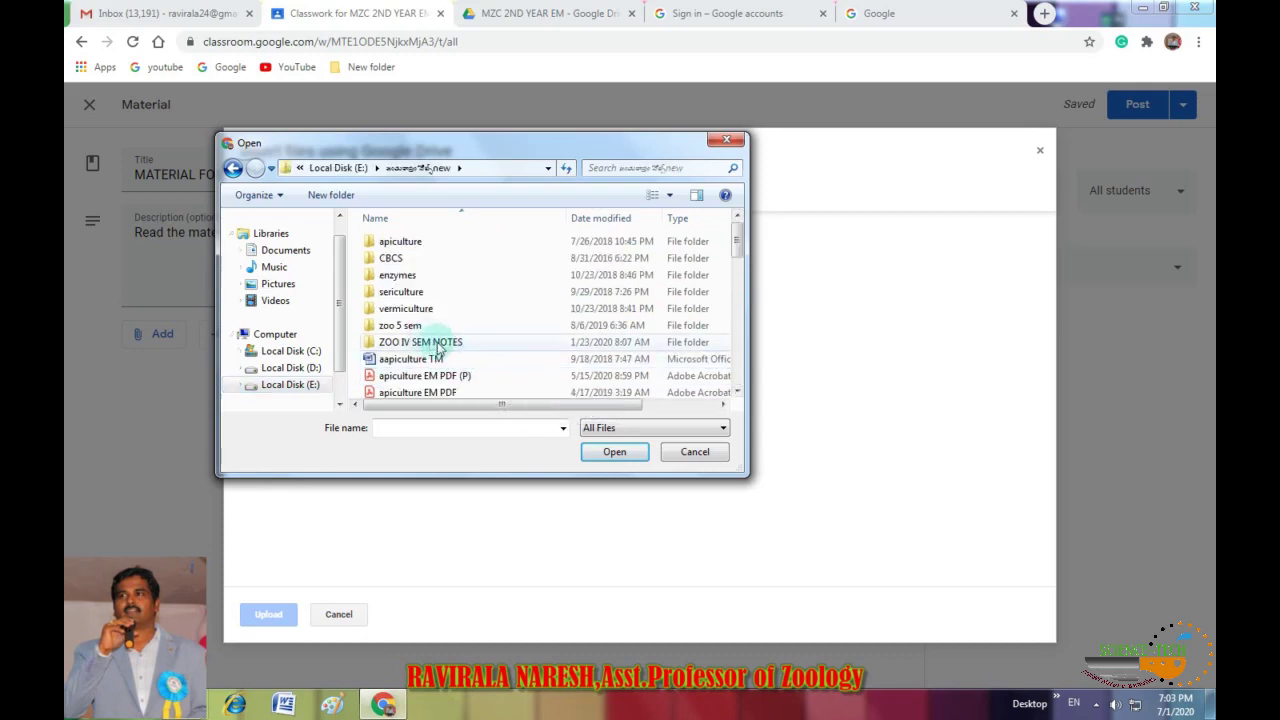
{"action": "left_click_drag", "start_coordinate": [736, 238], "coordinate": [741, 287]}
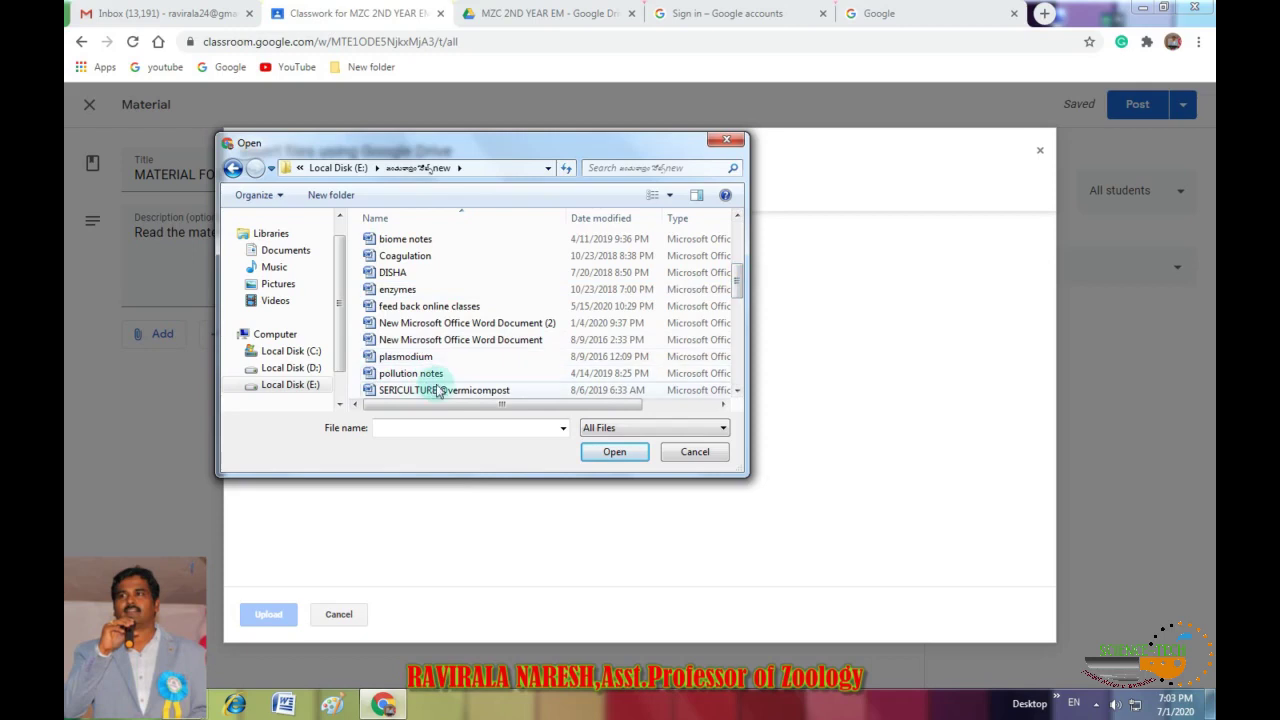
{"action": "double_click", "coordinate": [405, 290]}
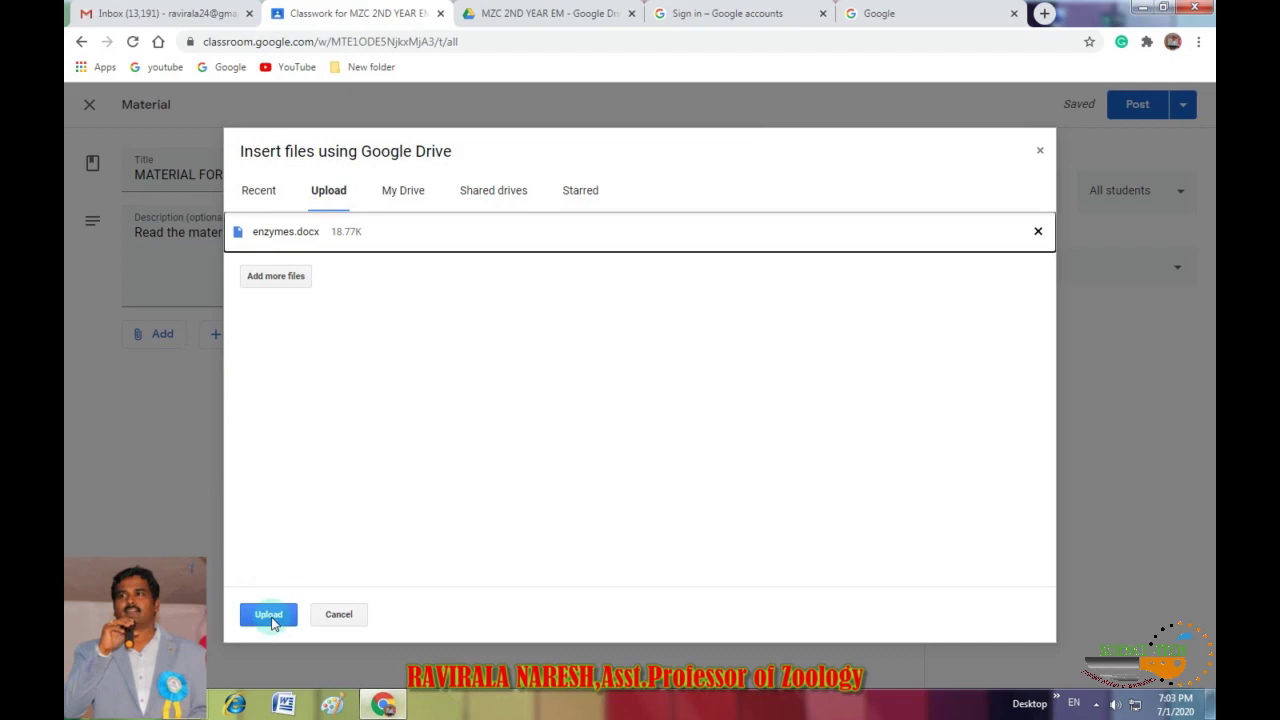
{"action": "left_click", "coordinate": [272, 620]}
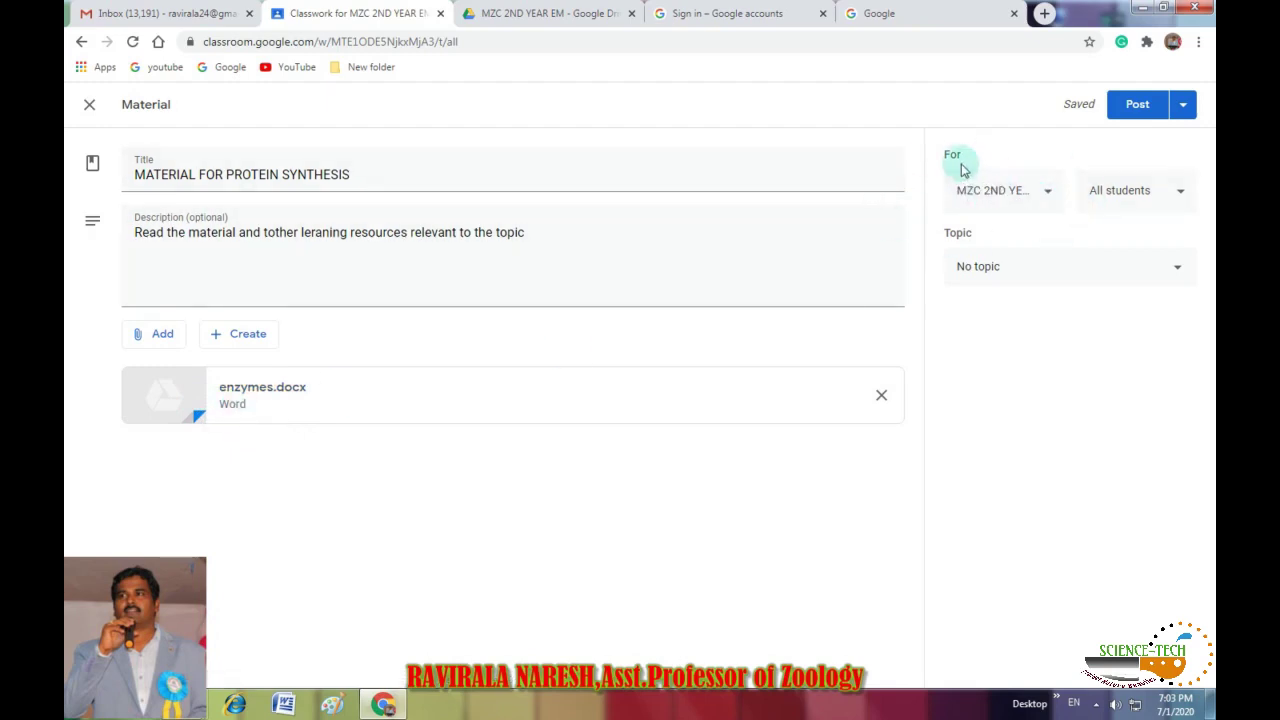
- Check which classes can receive the material and assign it to the "PROTEIN SYNTHESIS" topic
{"action": "left_click", "coordinate": [1045, 195]}
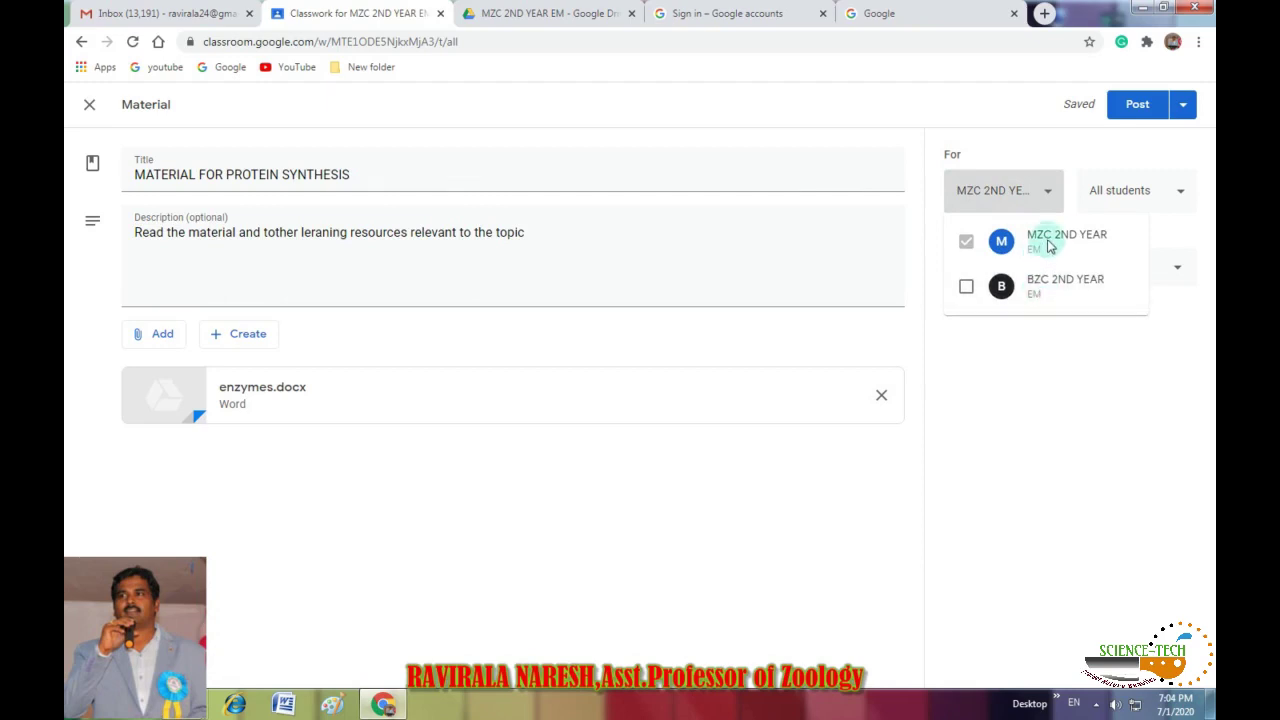
{"action": "left_click", "coordinate": [1034, 391]}
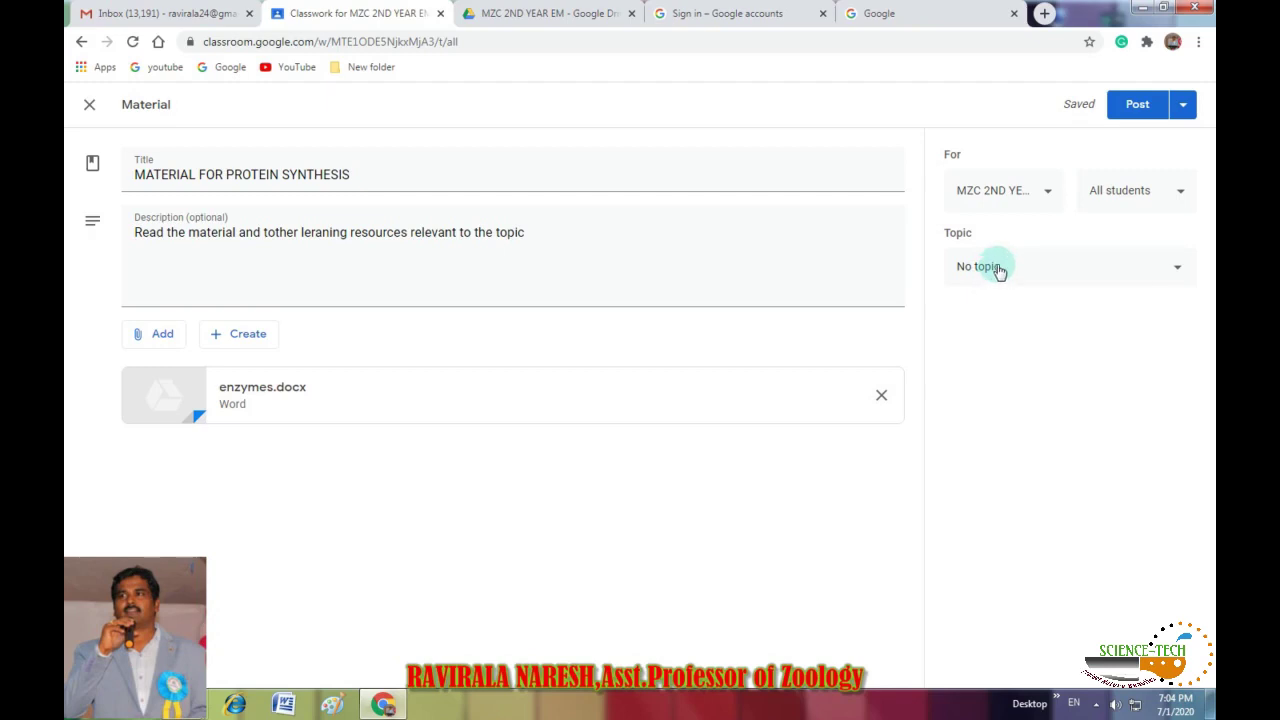
{"action": "left_click", "coordinate": [996, 272]}
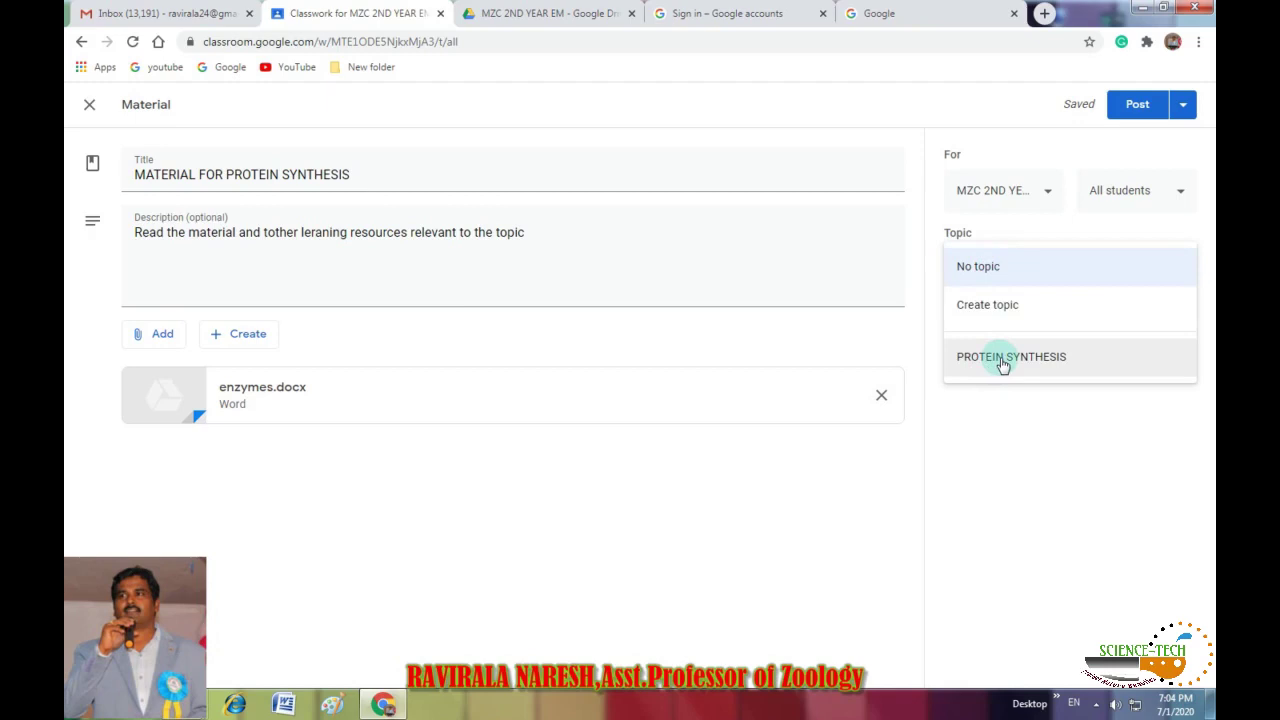
{"action": "left_click", "coordinate": [1003, 362]}
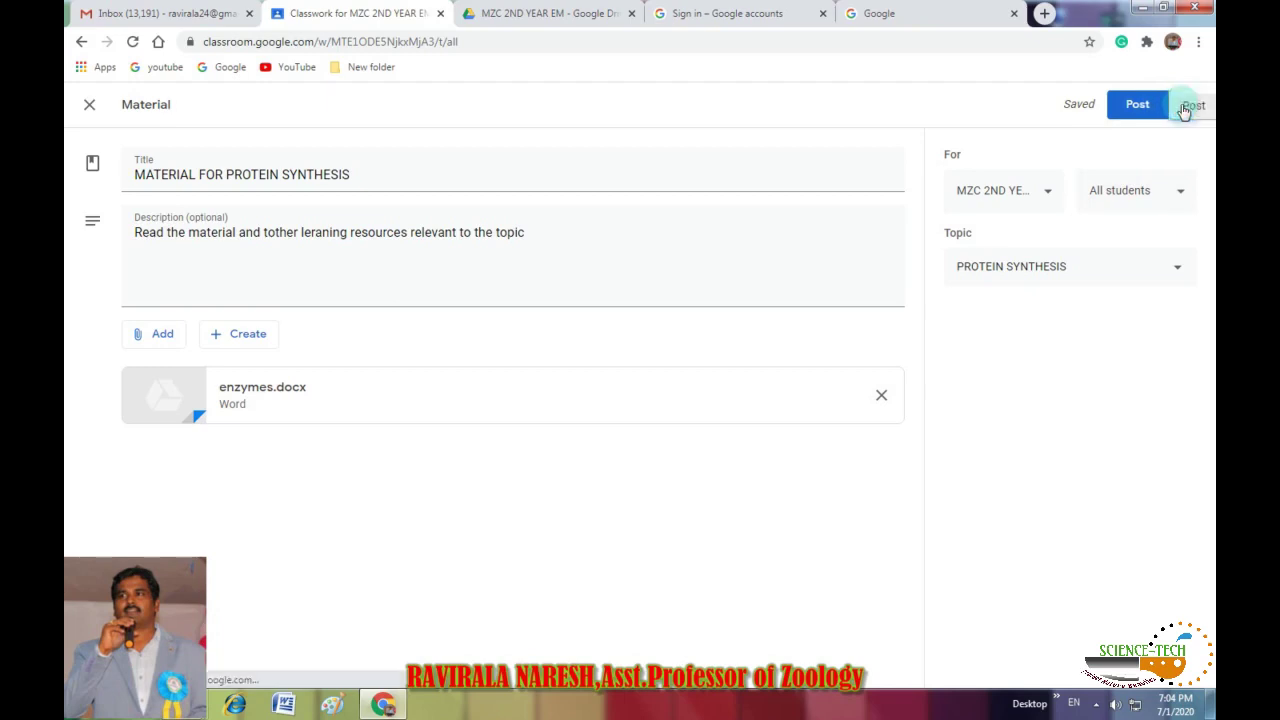
- Check the material's publishing options and post it to the class immediately
{"action": "left_click", "coordinate": [1183, 109]}
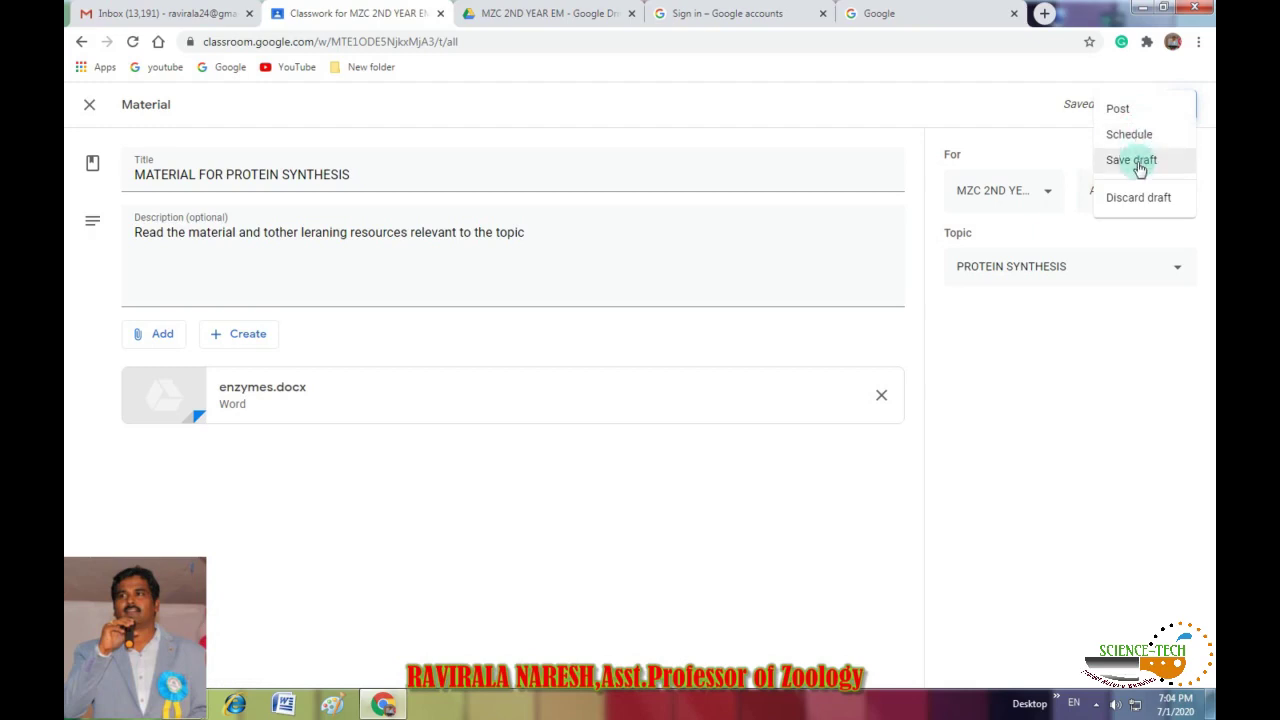
{"action": "left_click", "coordinate": [989, 108]}
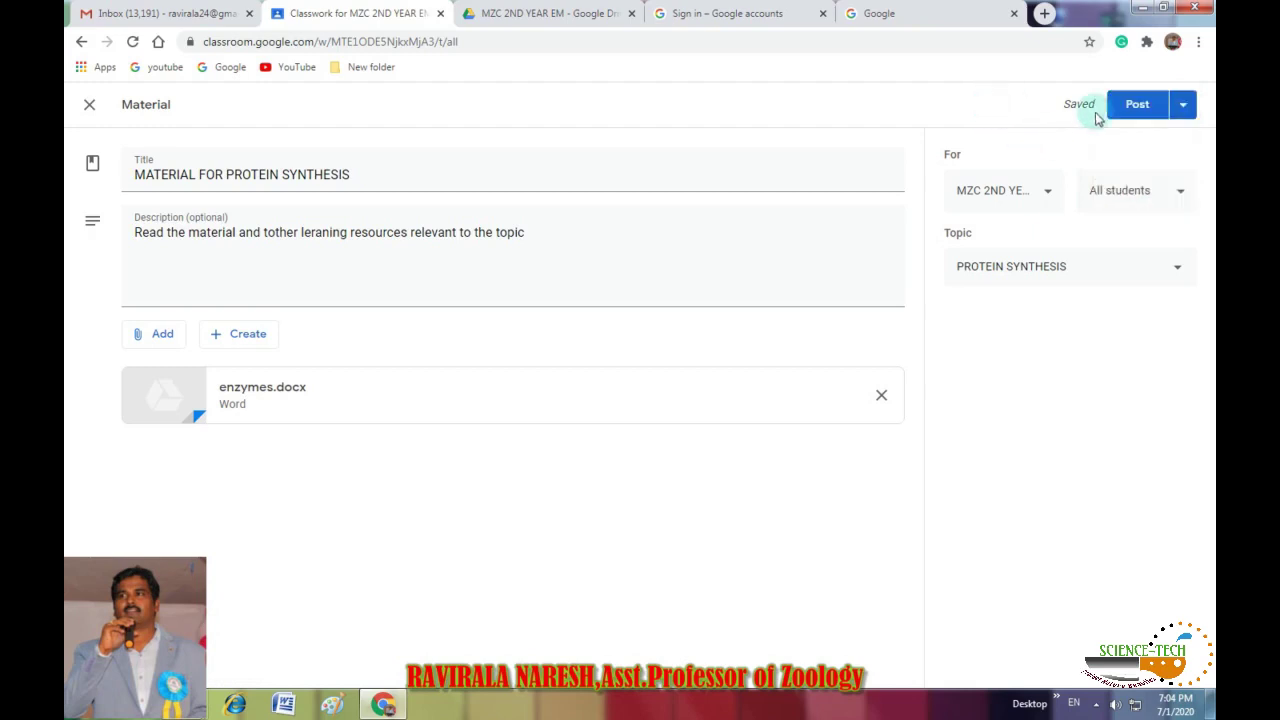
{"action": "left_click", "coordinate": [1131, 114]}
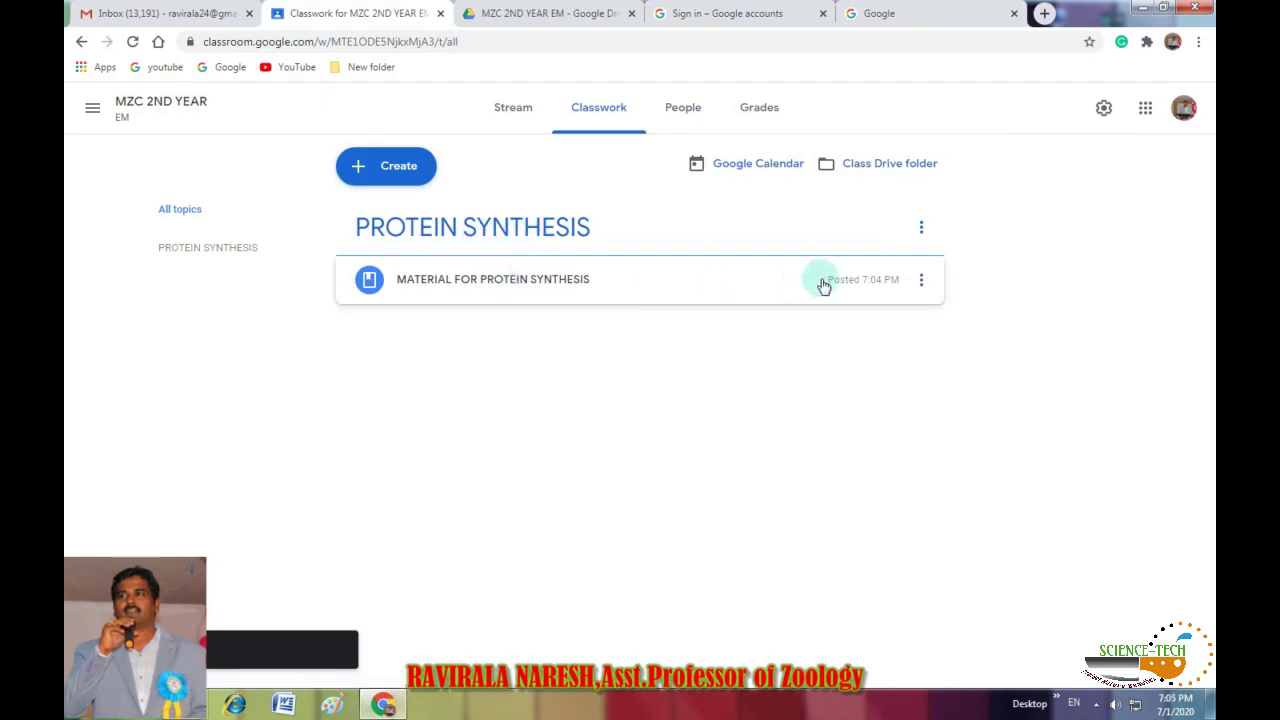
- Create a short-answer question titled "questions to evaluate protein synthesis process knowledge" for the class
{"action": "left_click", "coordinate": [392, 175]}
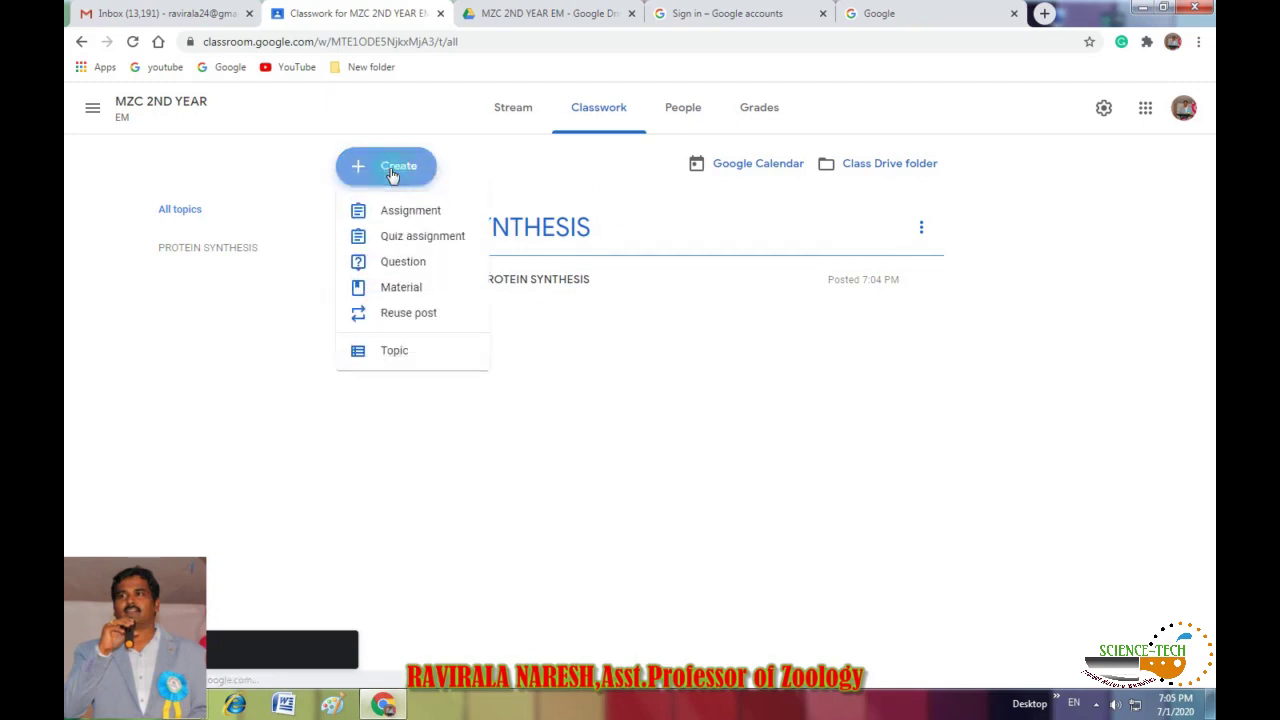
{"action": "left_click", "coordinate": [404, 264]}
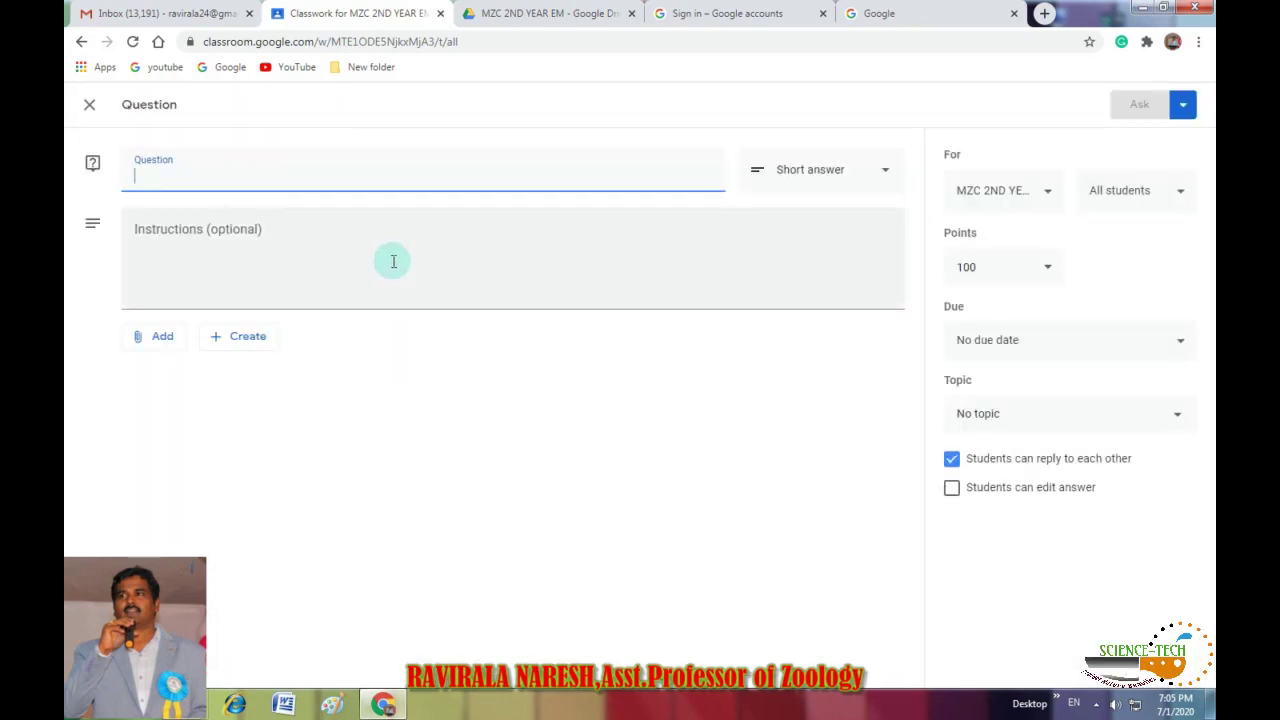
{"action": "type", "text": "questio"}
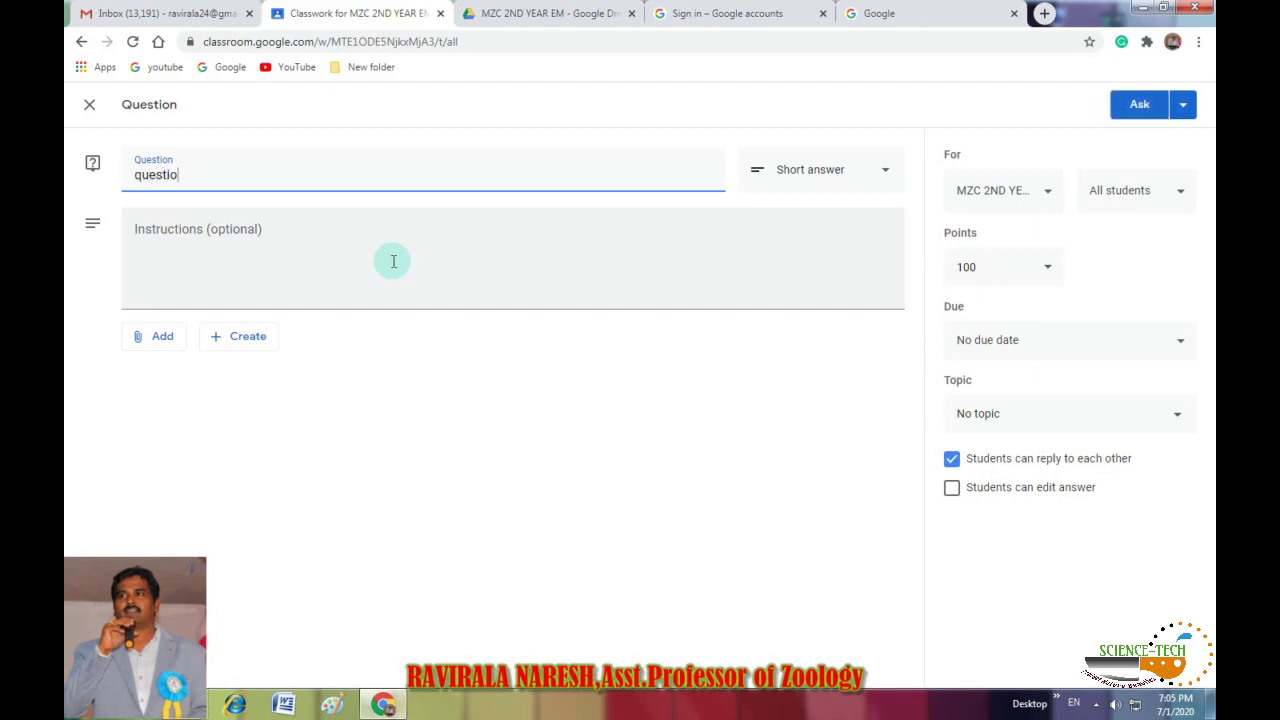
{"action": "type", "text": "ns to evaluate"}
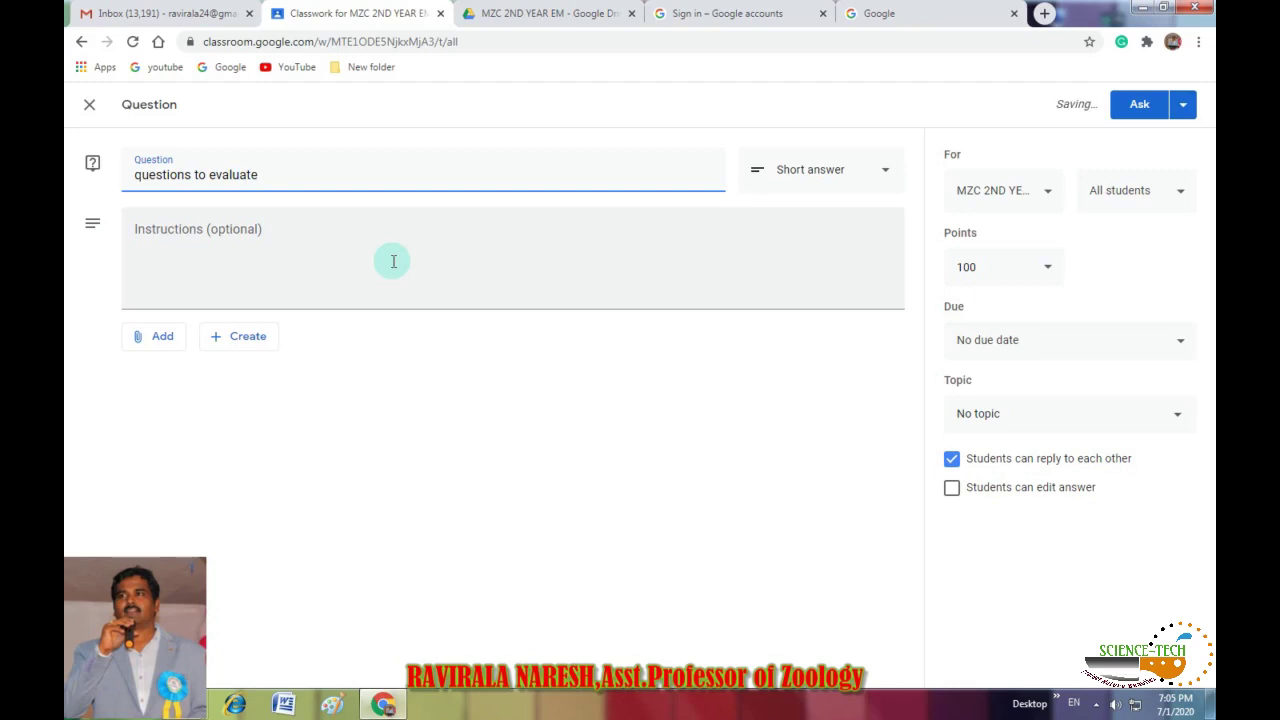
{"action": "type", "text": " pro"}
{"action": "type", "text": "tein "}
{"action": "type", "text": "synth"}
{"action": "type", "text": "eisi"}
{"action": "type", "text": "s"}
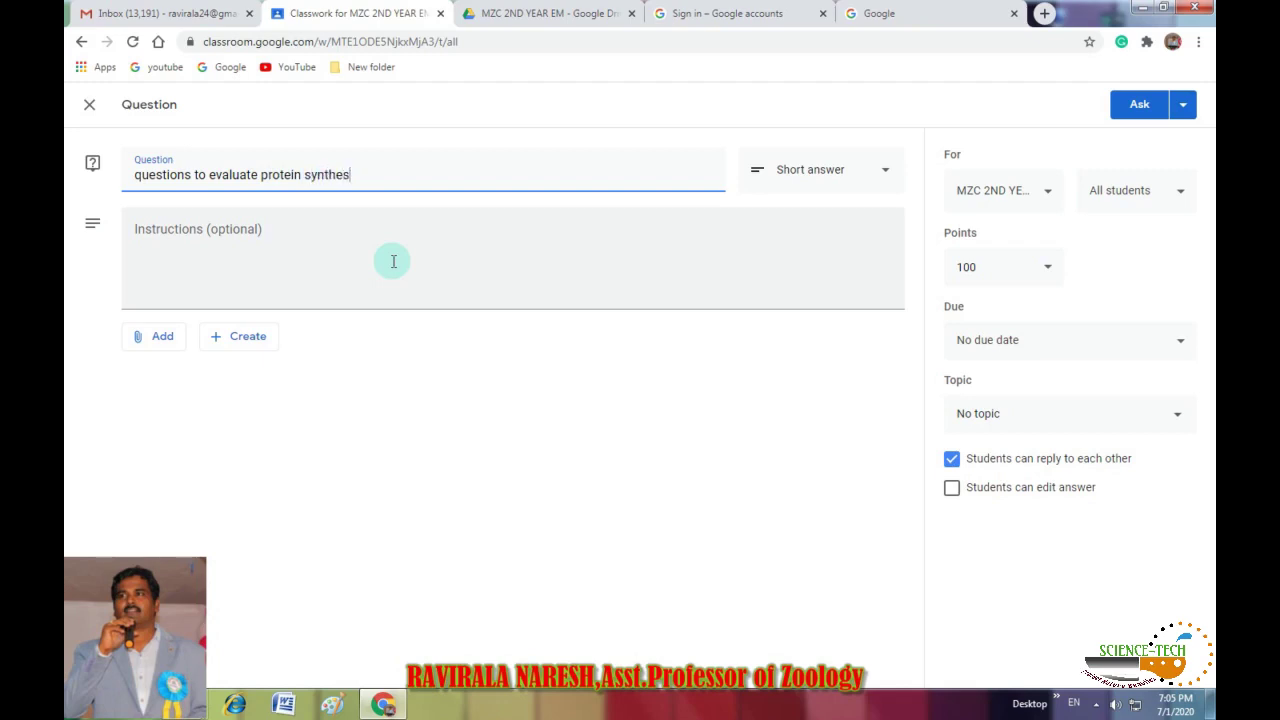
{"action": "type", "text": "is process "}
{"action": "type", "text": "know"}
{"action": "type", "text": "leg"}
{"action": "type", "text": "edge"}
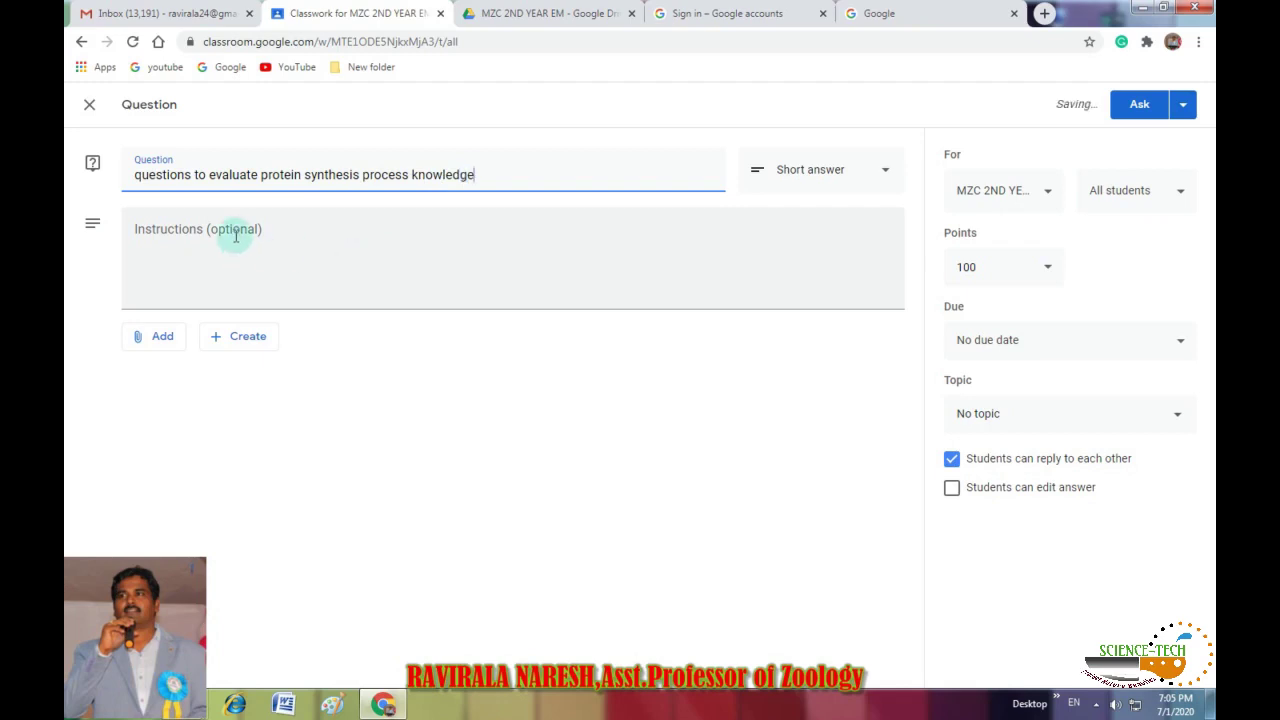
{"action": "left_click", "coordinate": [832, 175]}
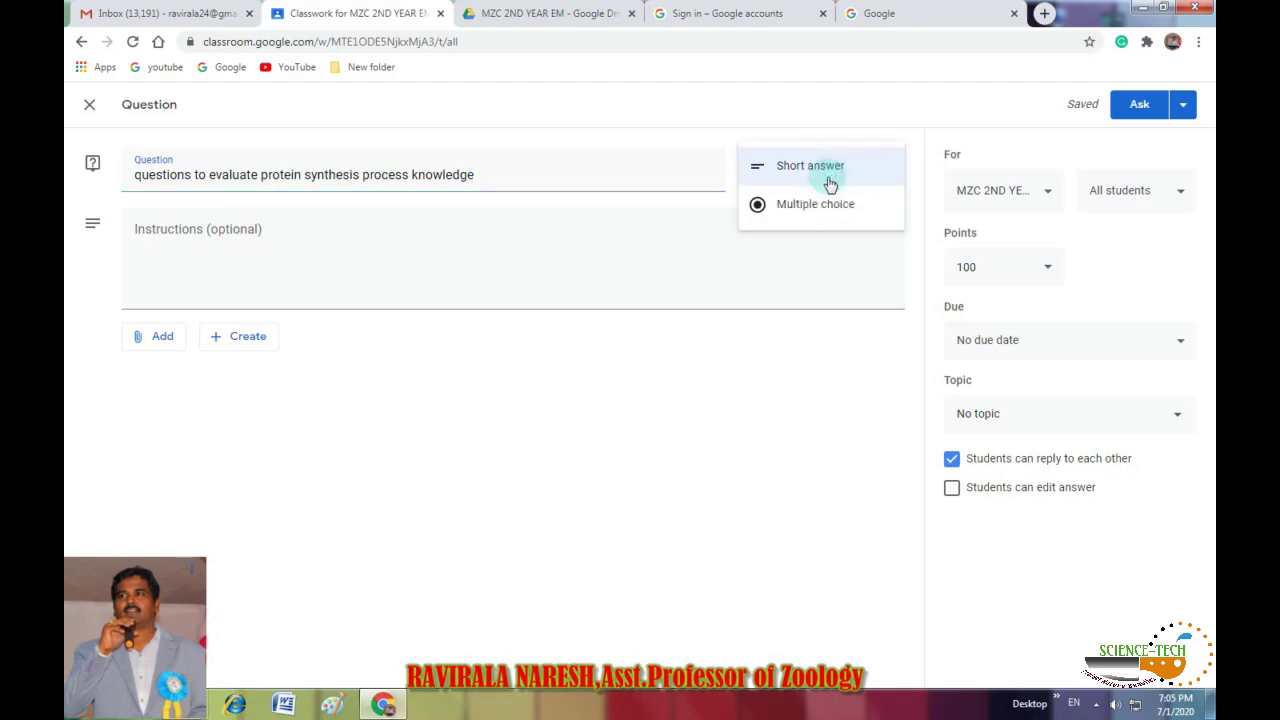
{"action": "left_click", "coordinate": [813, 168]}
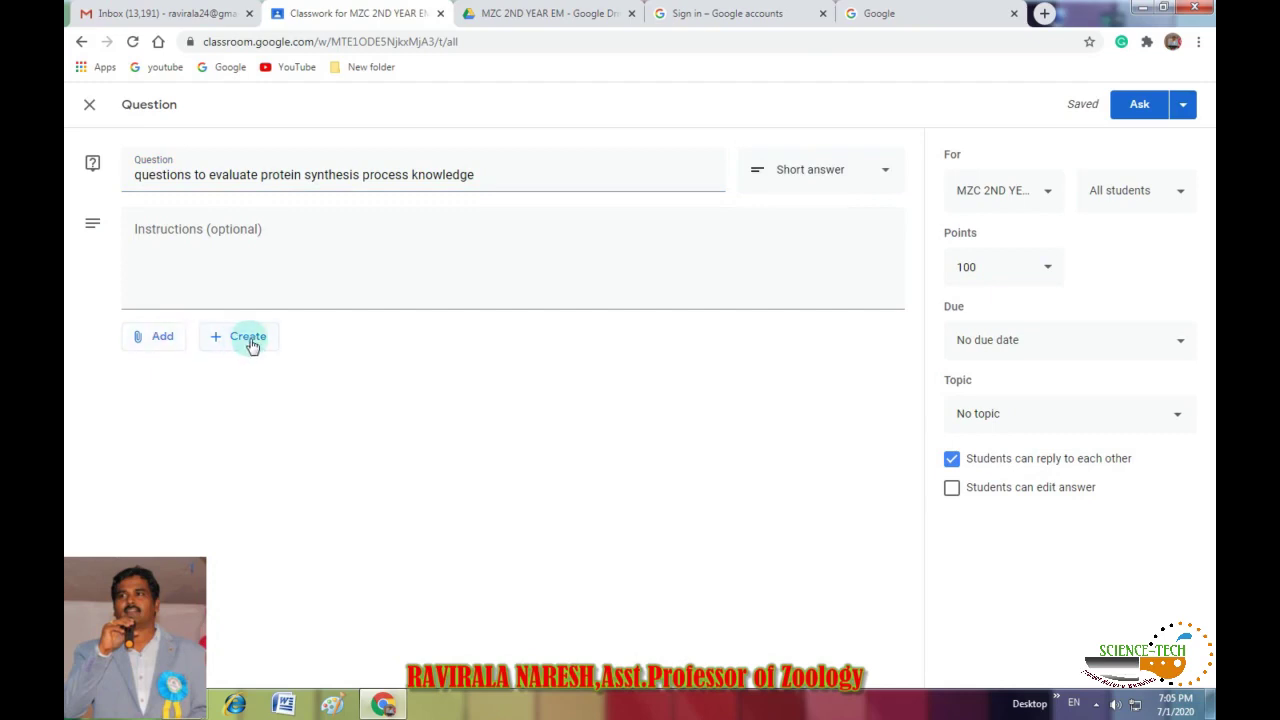
- Select PROTEIN SYNTHESIS ASSN.docx from the Desktop as an upload for the question and discard it
{"action": "left_click", "coordinate": [160, 337]}
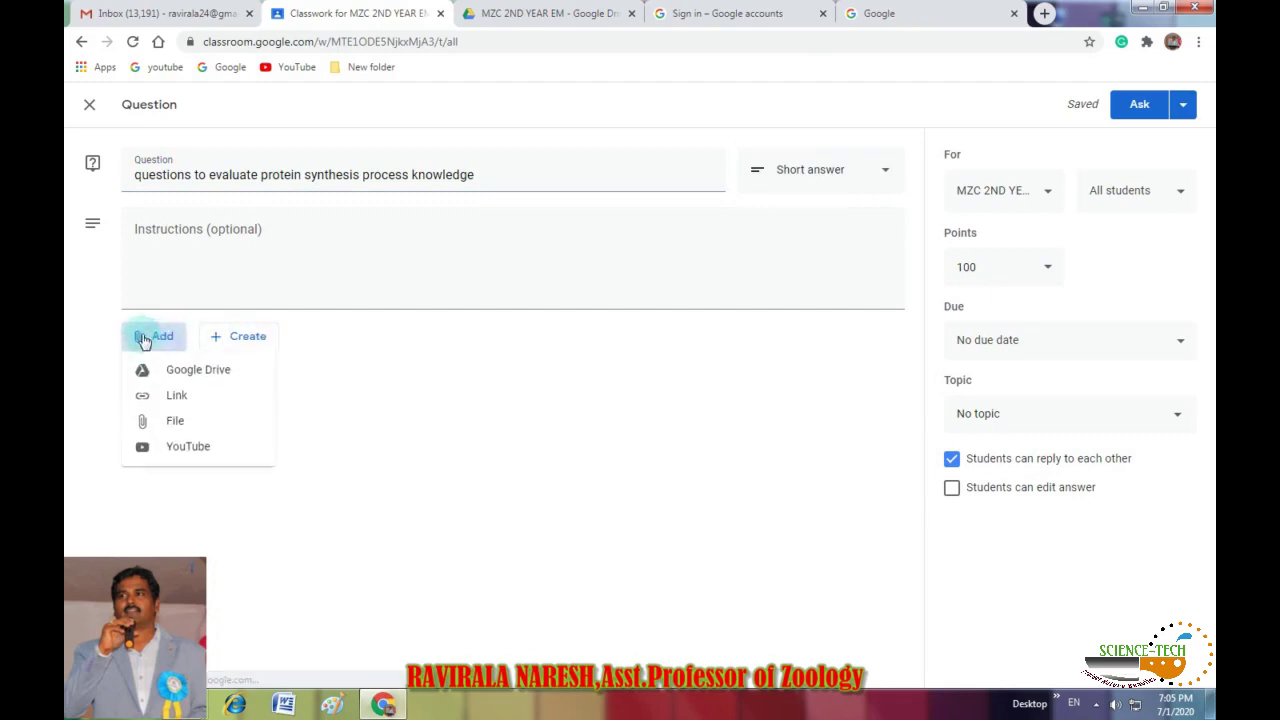
{"action": "left_click", "coordinate": [192, 421]}
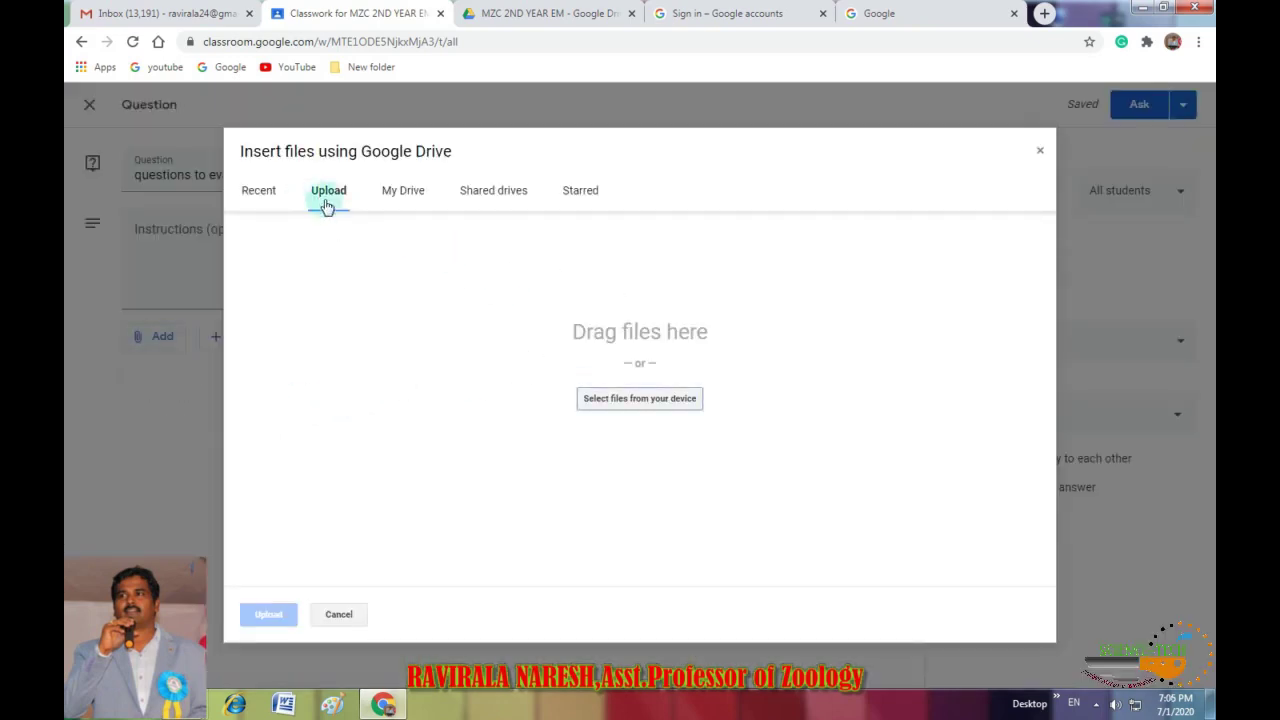
{"action": "left_click", "coordinate": [657, 393]}
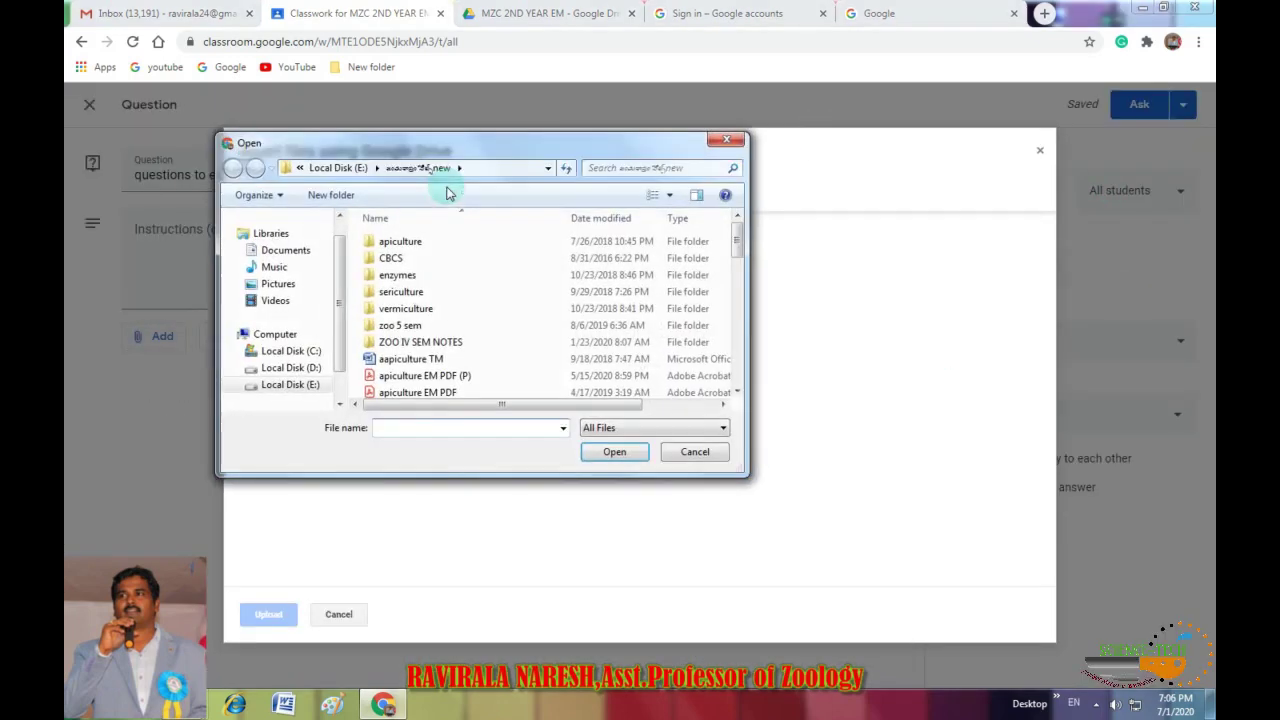
{"action": "left_click", "coordinate": [299, 168]}
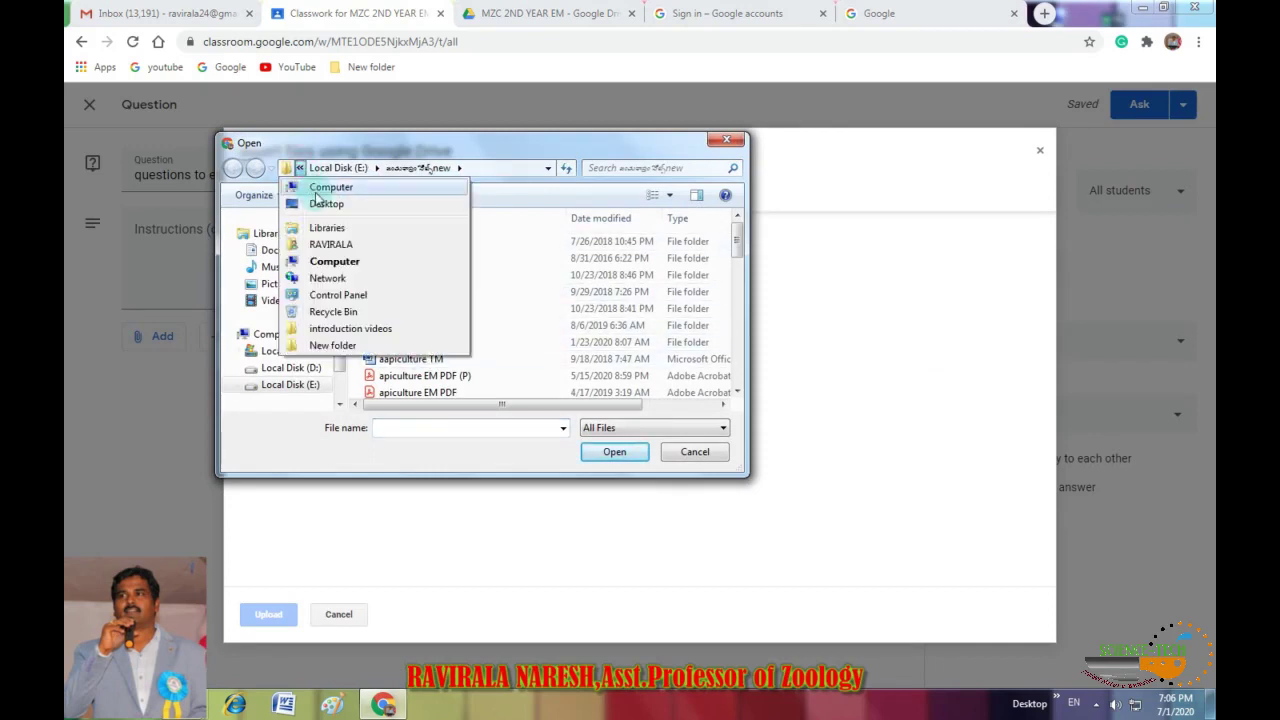
{"action": "left_click", "coordinate": [326, 204]}
{"action": "left_click_drag", "start_coordinate": [737, 240], "coordinate": [737, 300]}
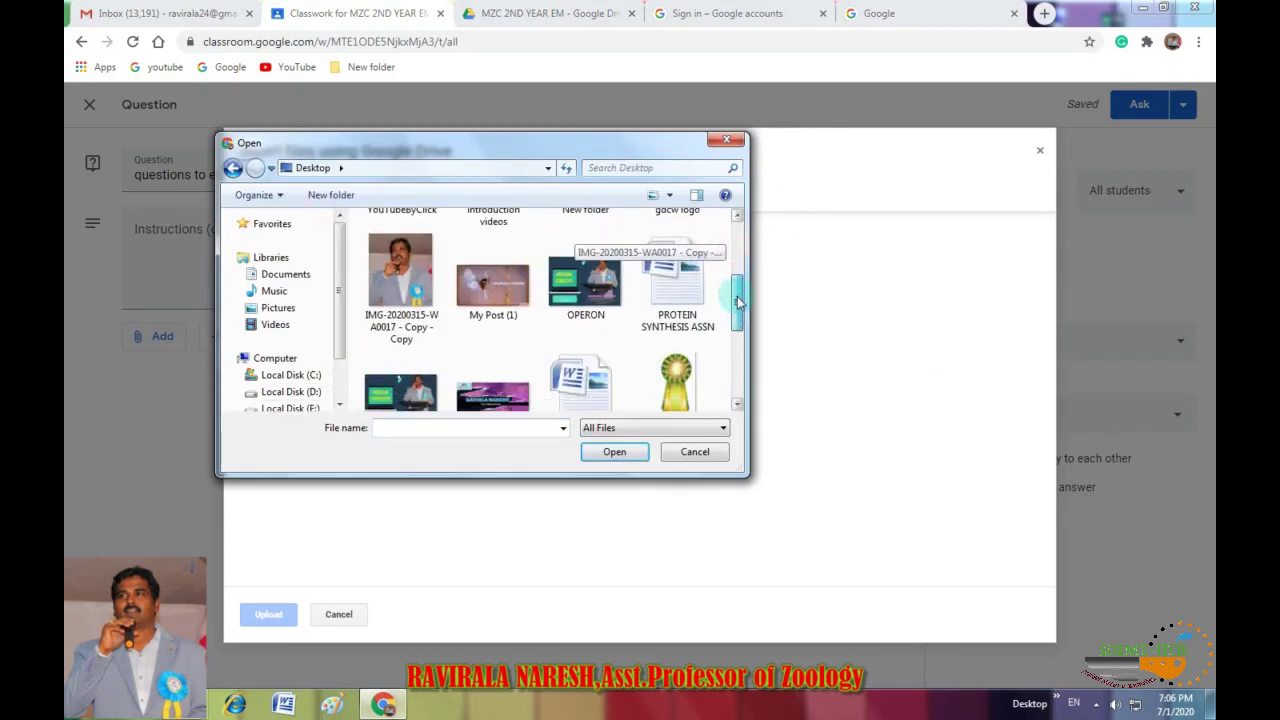
{"action": "double_click", "coordinate": [700, 292]}
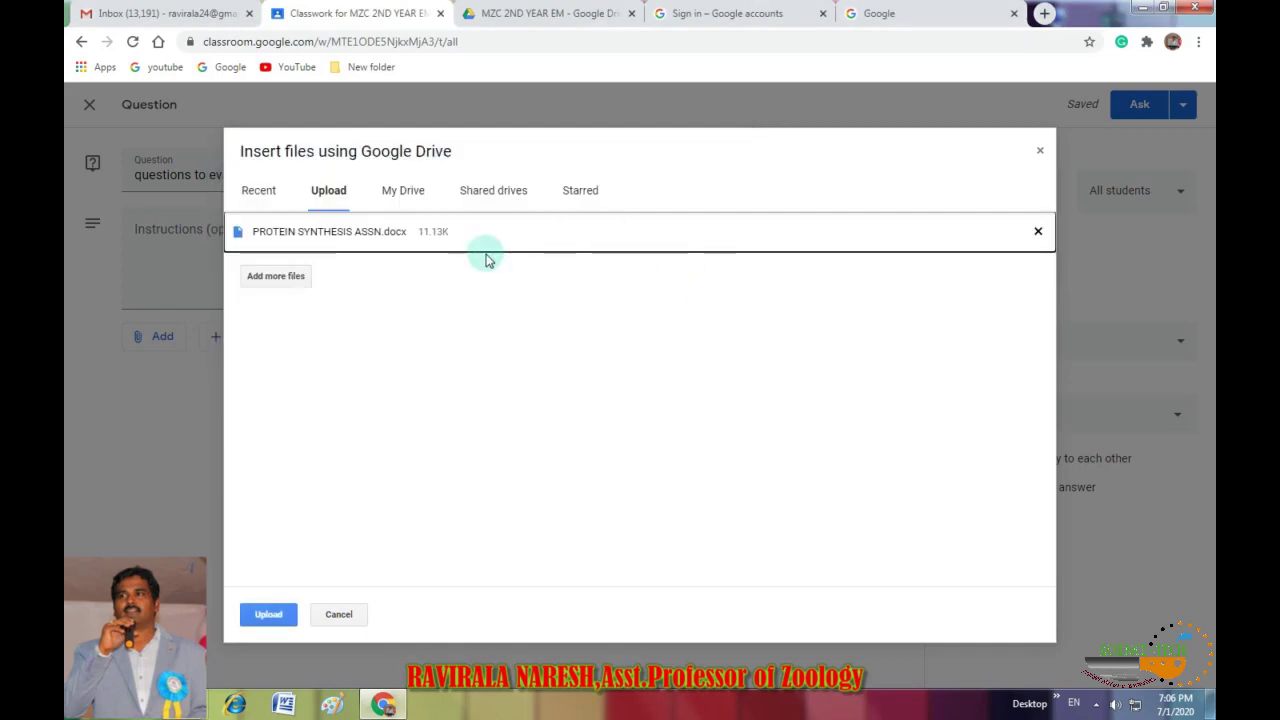
{"action": "left_click", "coordinate": [1037, 232]}
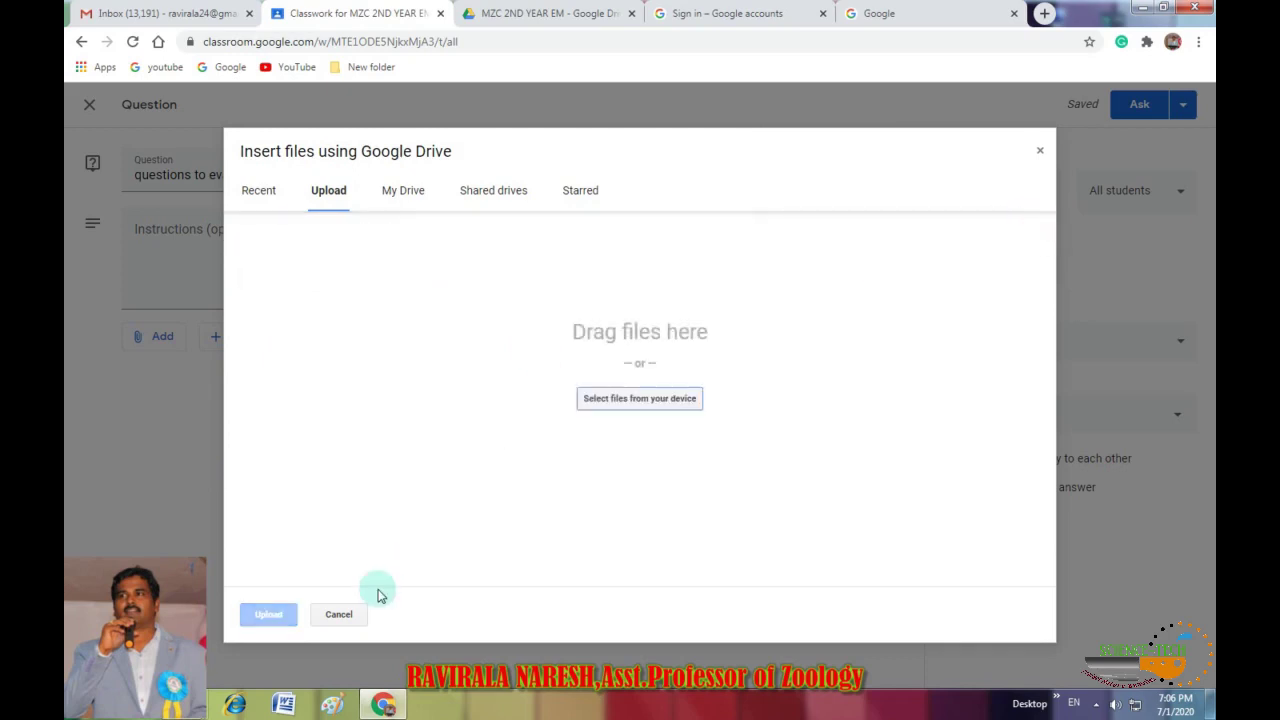
- Upload QUESTION PAPER.docx from the Desktop and attach it to the question
{"action": "left_click", "coordinate": [650, 401]}
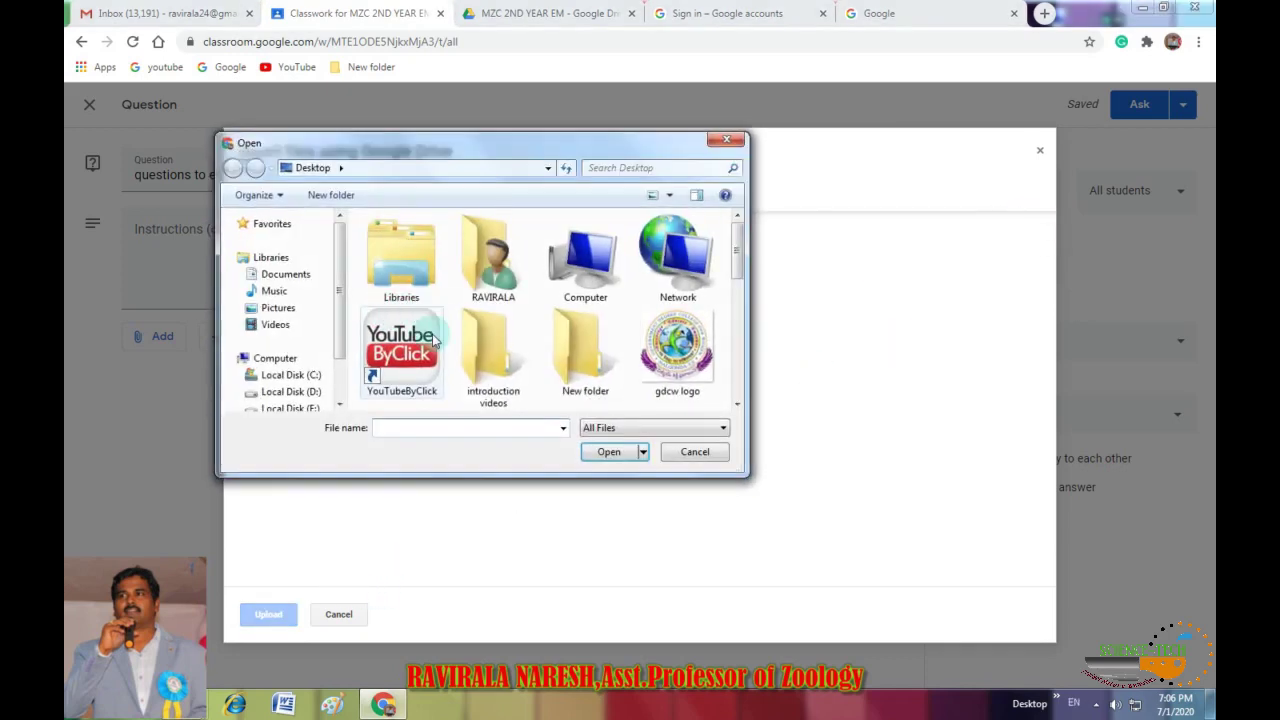
{"action": "left_click_drag", "start_coordinate": [737, 243], "coordinate": [737, 342]}
{"action": "double_click", "coordinate": [588, 255]}
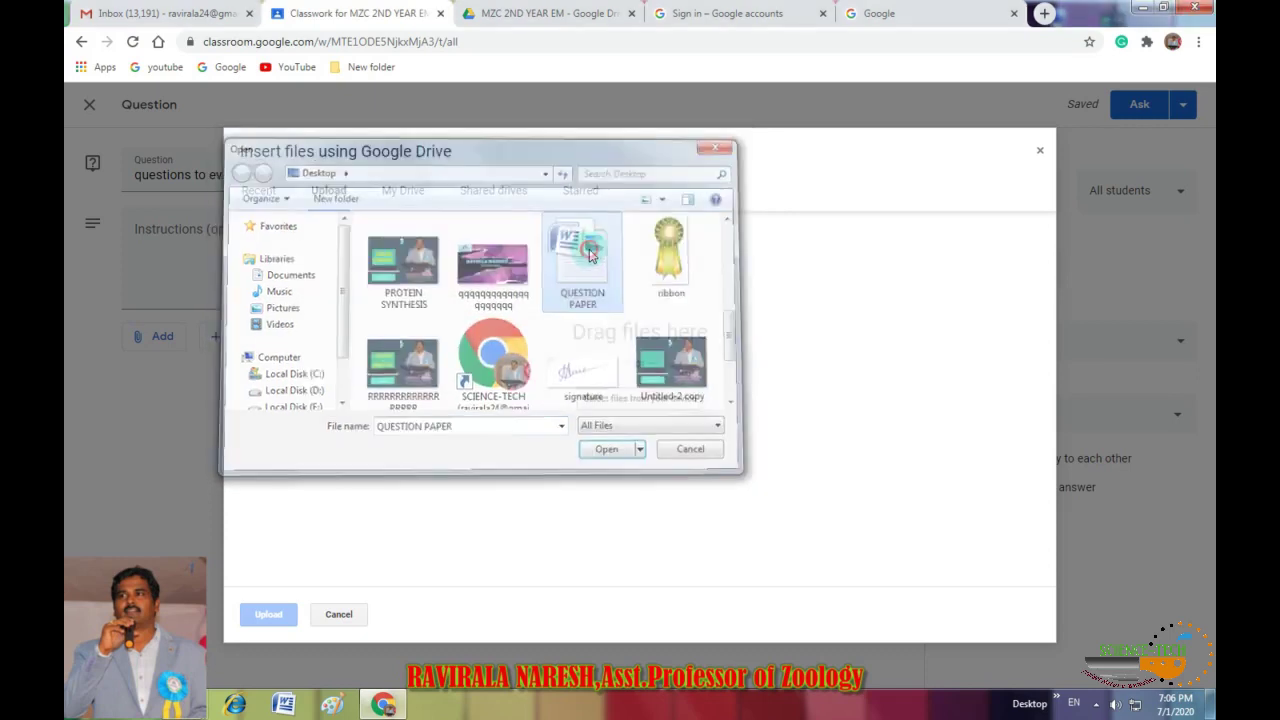
{"action": "left_click", "coordinate": [266, 612]}
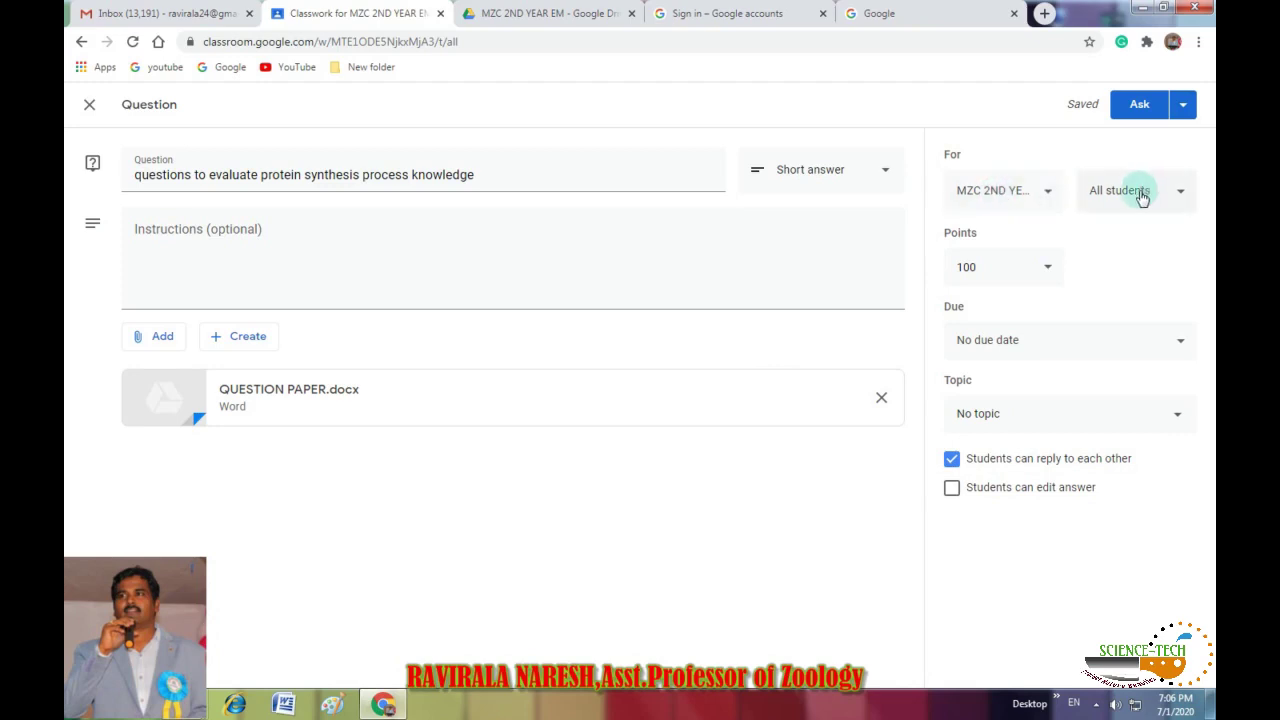
- Set the question's points to 10 and check the due date and time setting
{"action": "left_click", "coordinate": [1044, 275]}
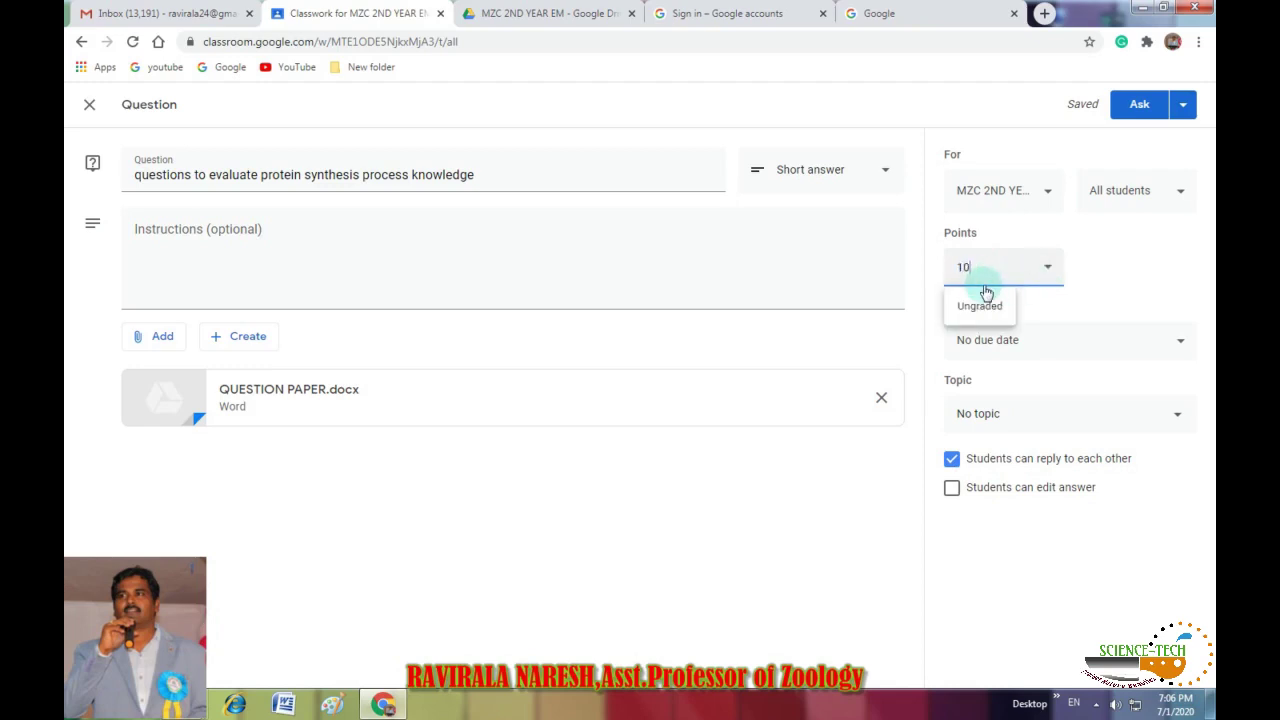
{"action": "left_click", "coordinate": [1048, 268]}
{"action": "left_click", "coordinate": [1049, 270]}
{"action": "left_click", "coordinate": [992, 316]}
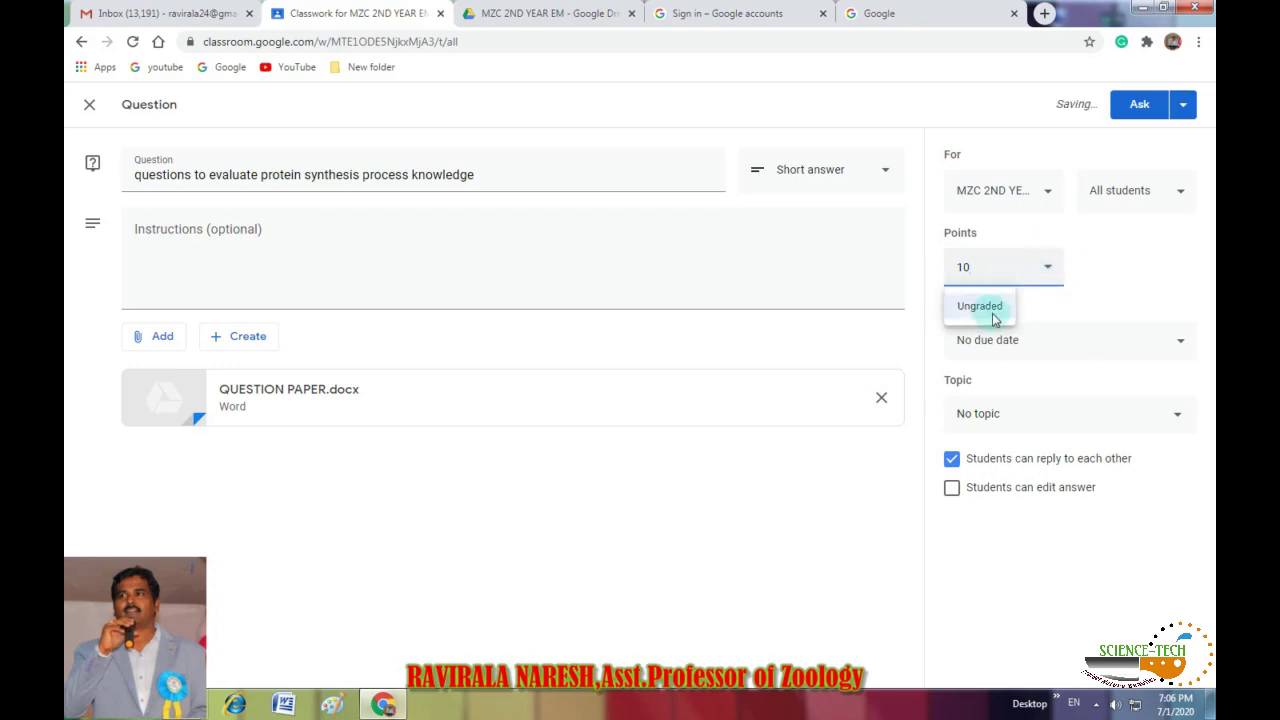
{"action": "left_click", "coordinate": [1089, 264]}
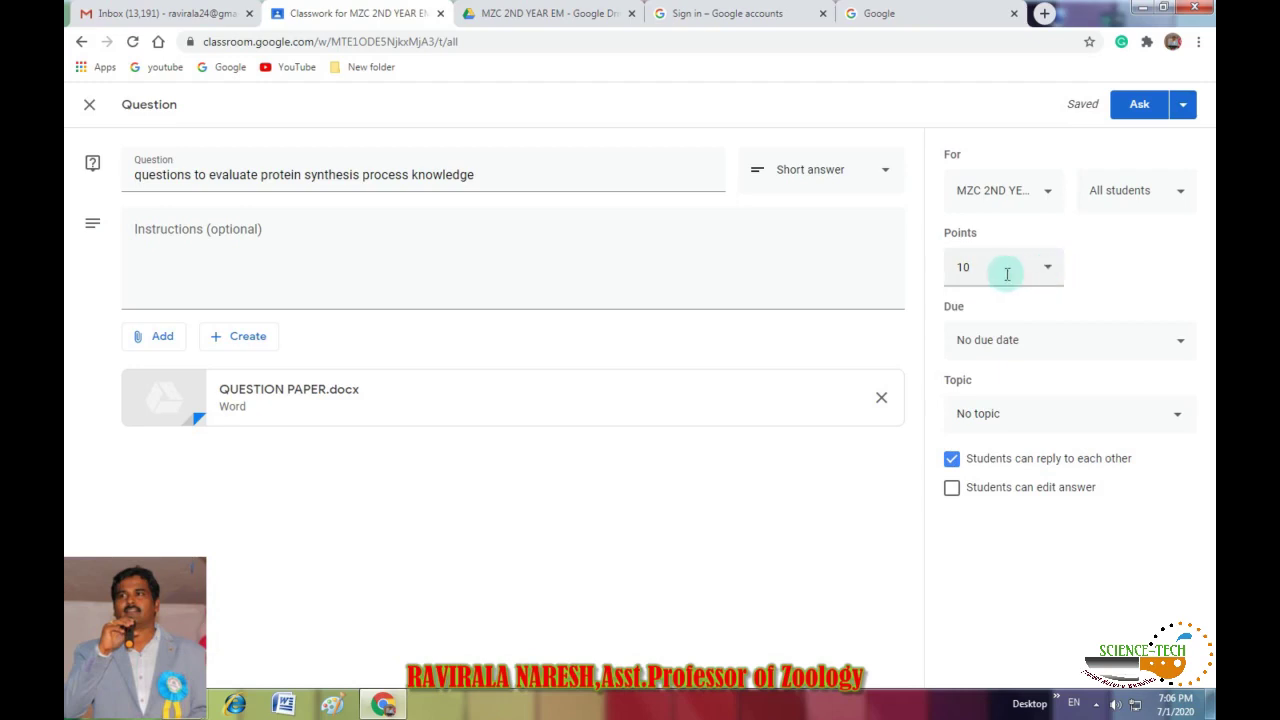
{"action": "left_click", "coordinate": [1014, 342]}
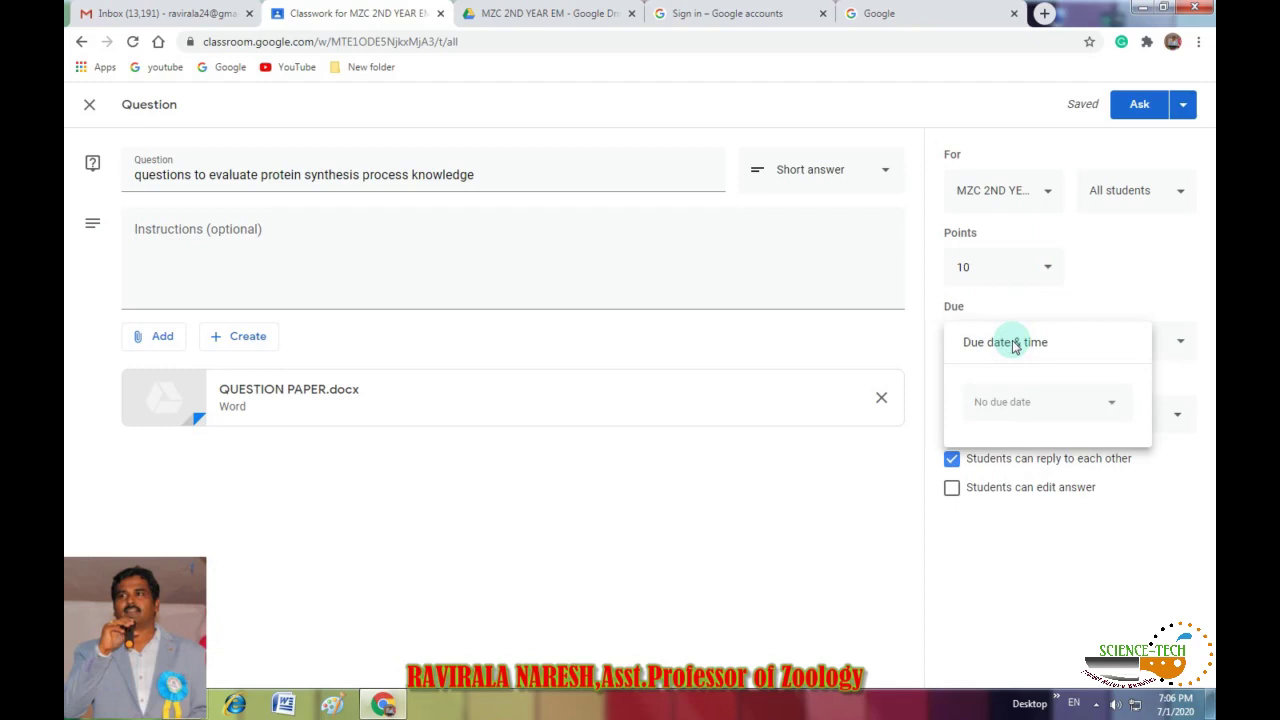
{"action": "left_click", "coordinate": [1114, 297]}
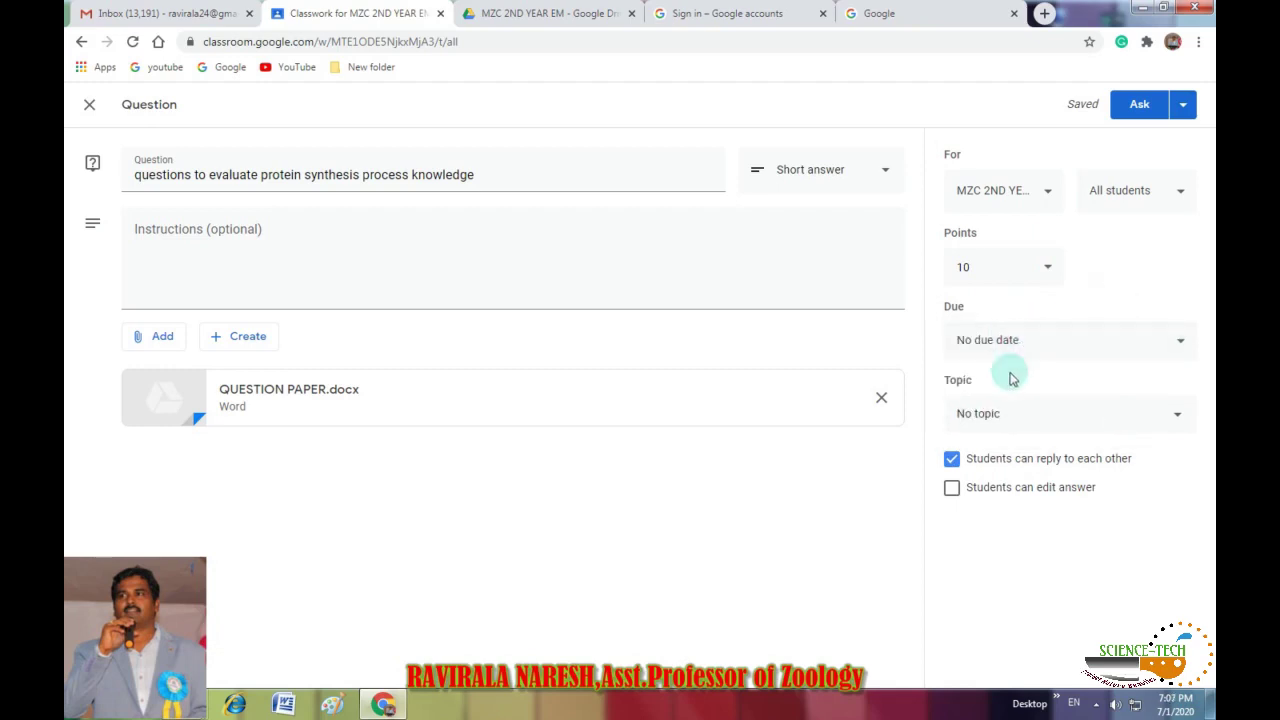
- Post the question under the "PROTEIN SYNTHESIS" topic with students allowed to edit their answers
{"action": "left_click", "coordinate": [1059, 420]}
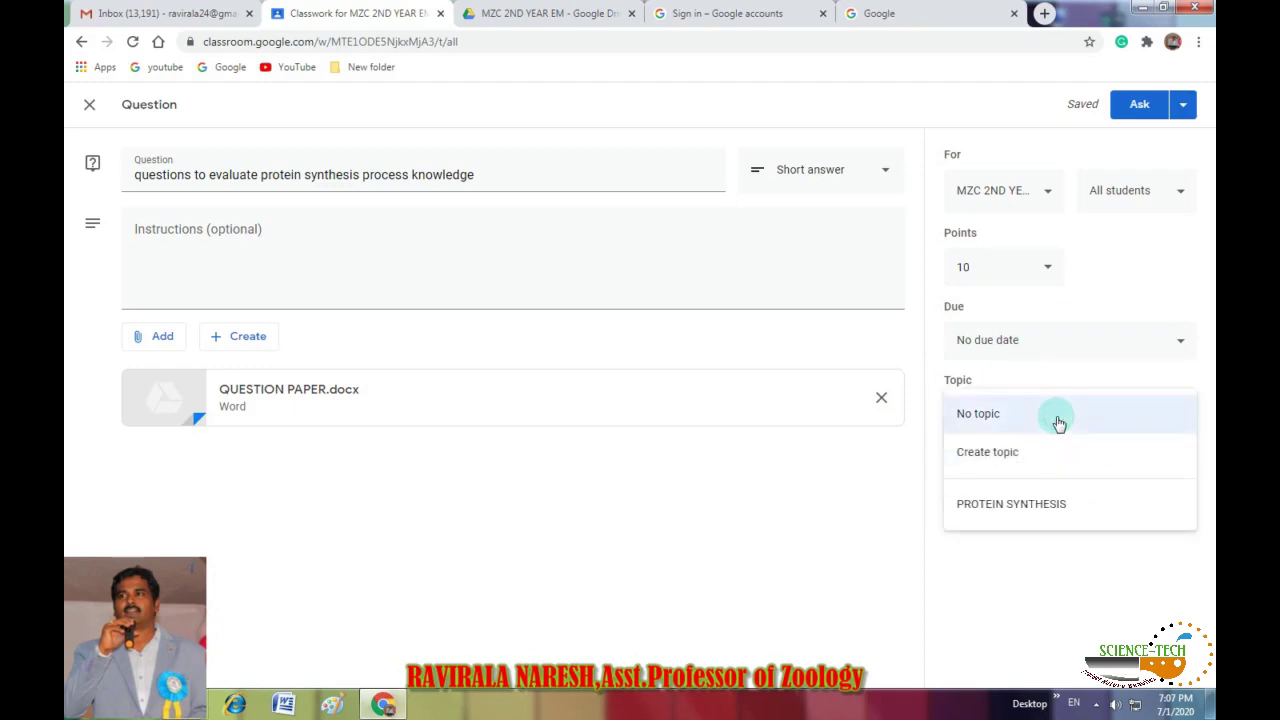
{"action": "left_click", "coordinate": [1008, 507]}
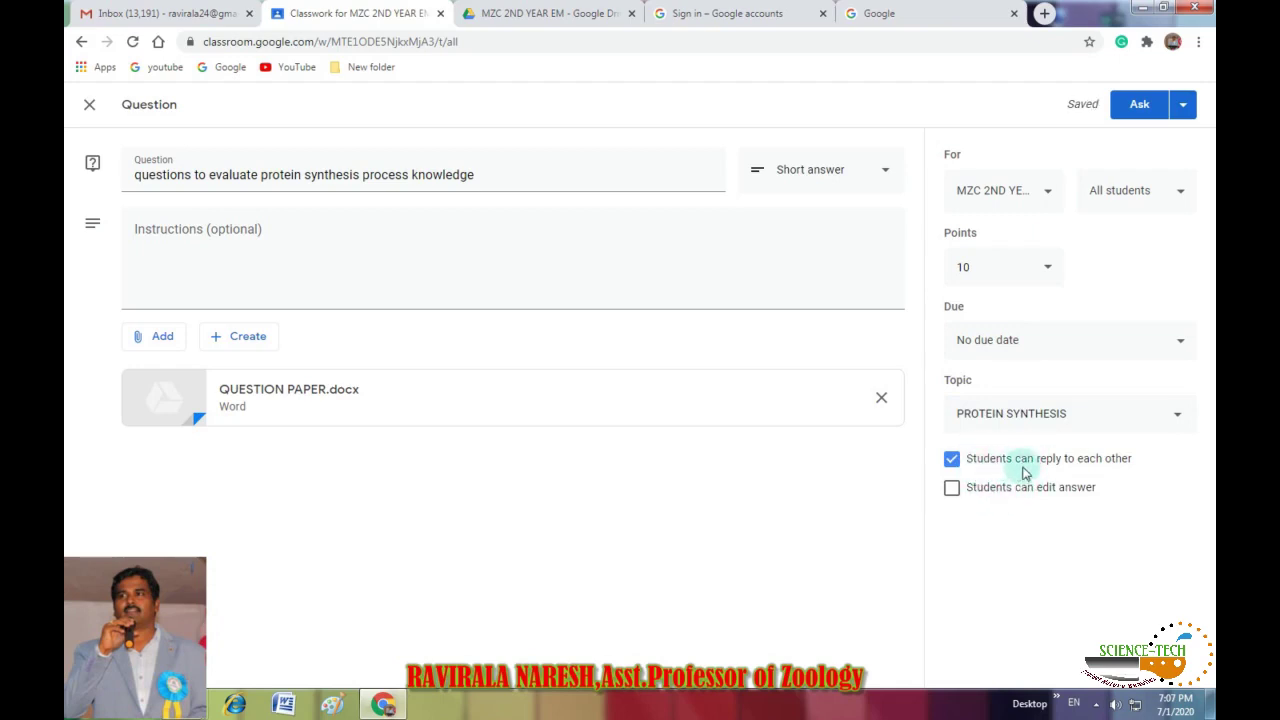
{"action": "left_click", "coordinate": [951, 489]}
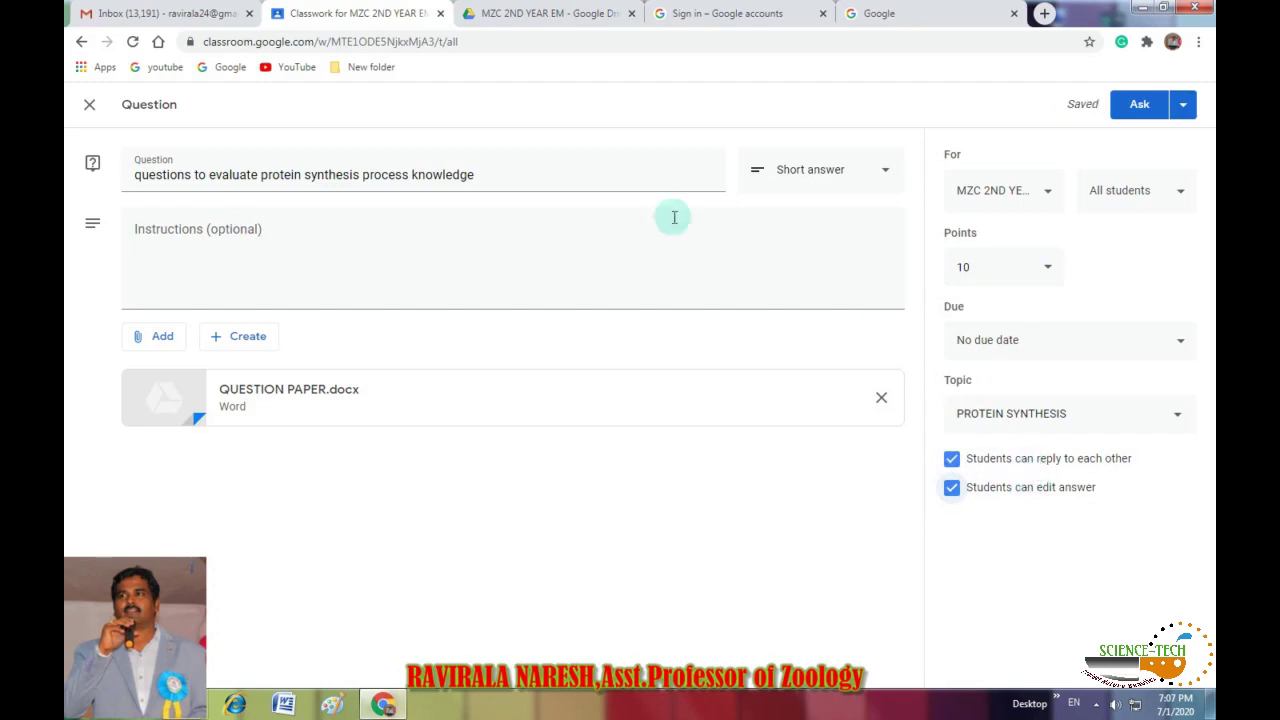
{"action": "left_click", "coordinate": [1139, 108]}
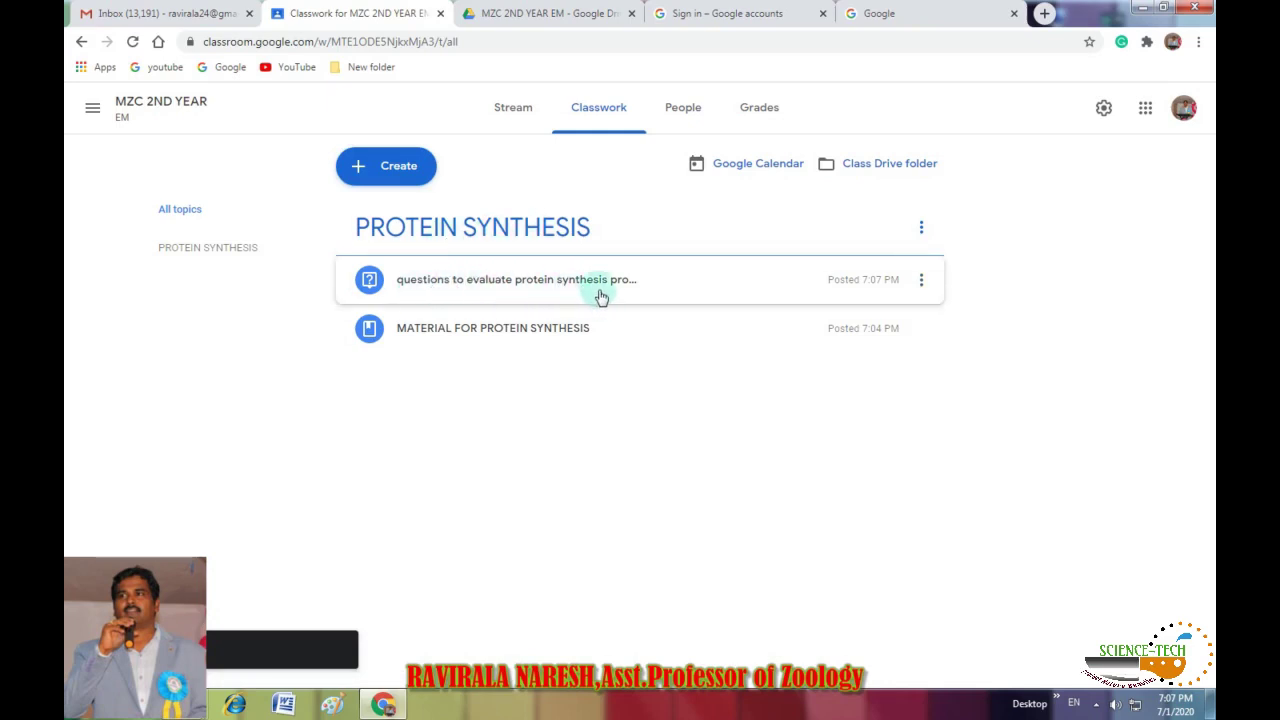
- Create a quiz assignment and title it "QUIZ ASSIGNMENT" with the spelling corrected
{"action": "left_click", "coordinate": [395, 167]}
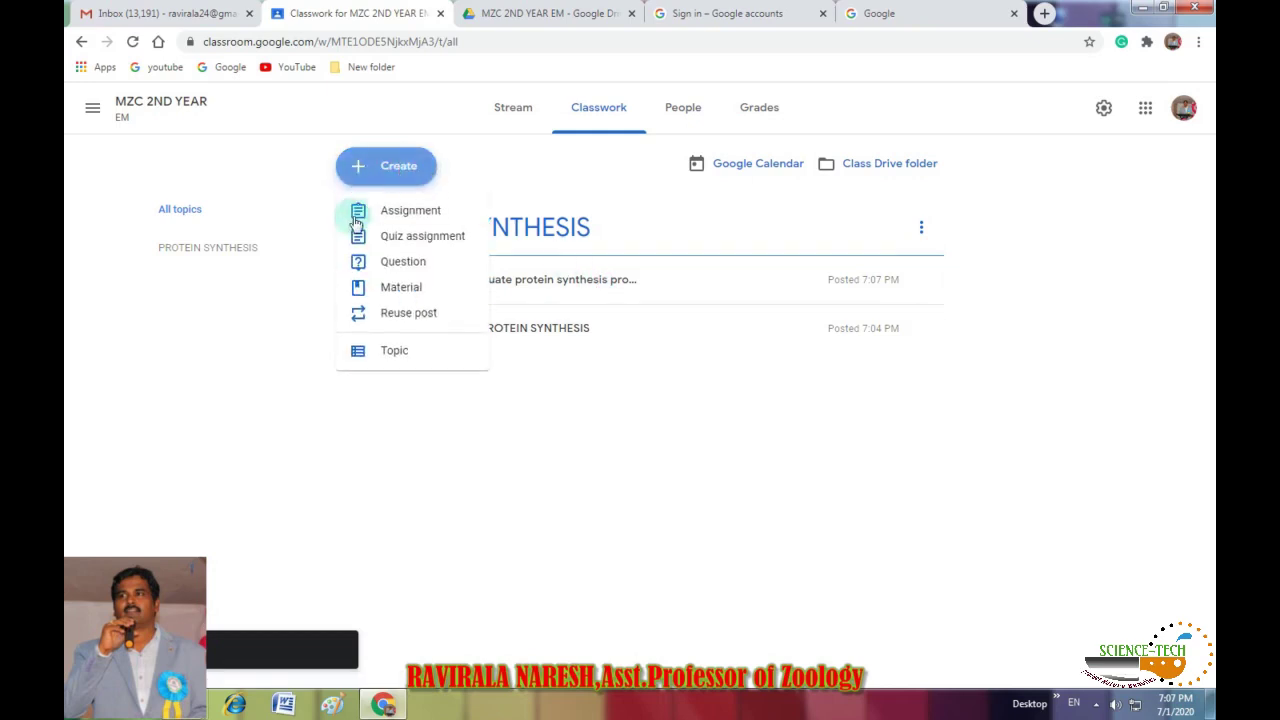
{"action": "left_click", "coordinate": [413, 244]}
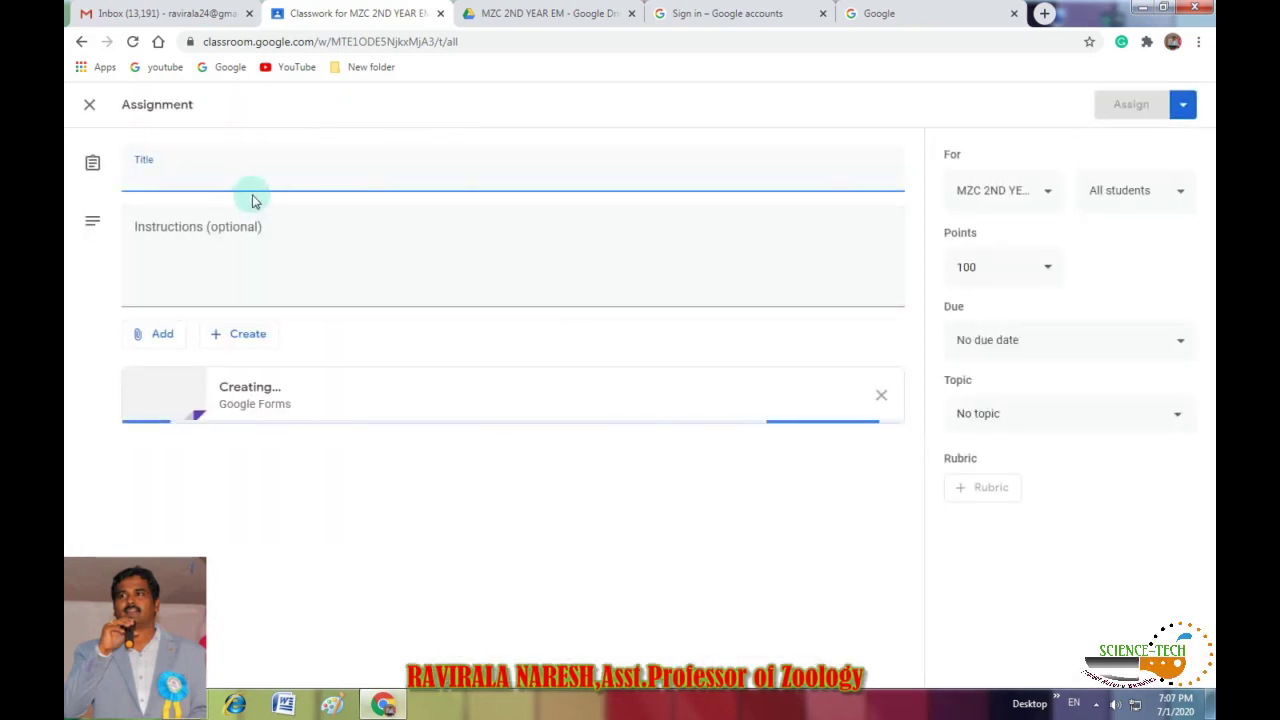
{"action": "type", "text": "QUIZ AISSIGNMENT"}
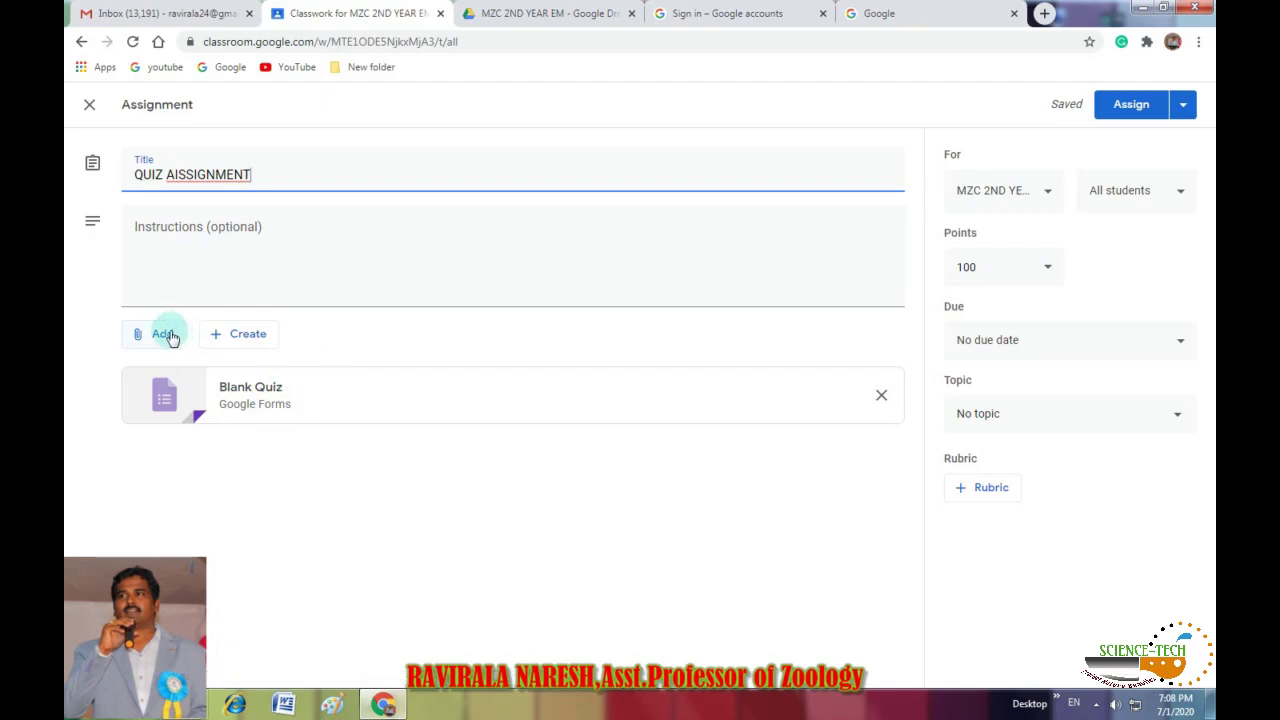
{"action": "right_click", "coordinate": [250, 174]}
{"action": "left_click", "coordinate": [300, 188]}
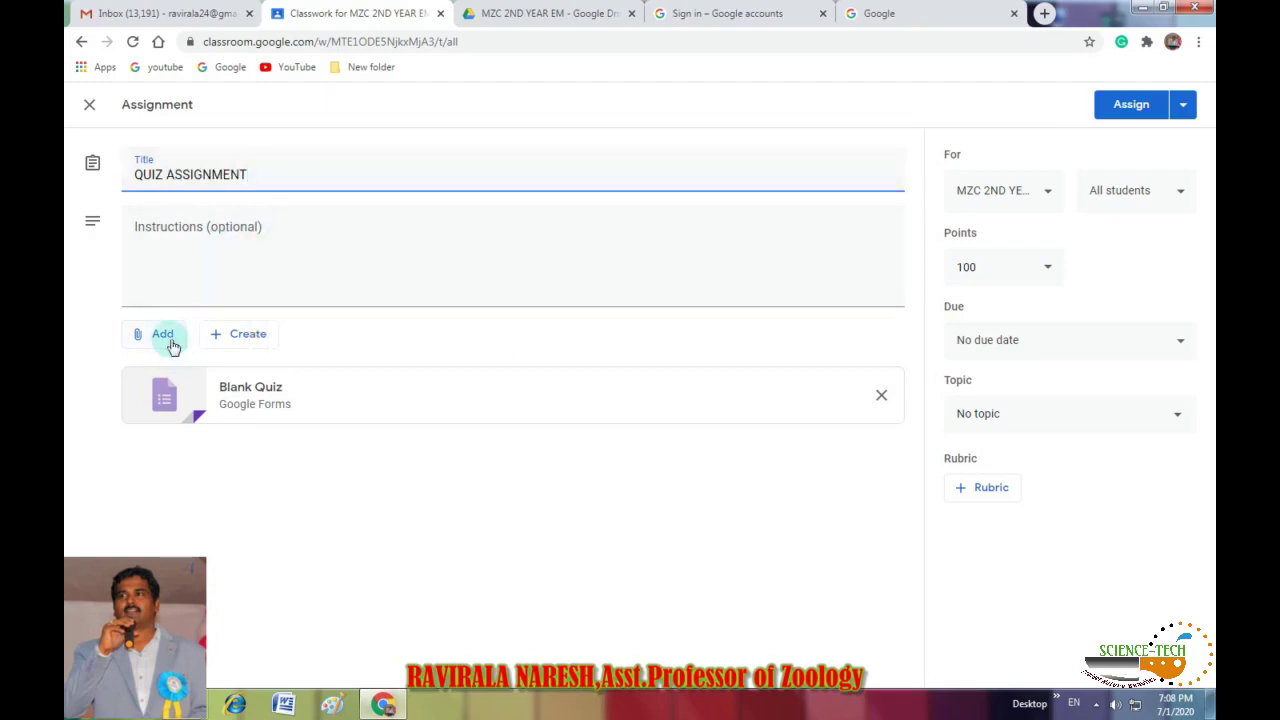
- Attach the existing "QUIZ ON PROTEIN SYNTHESIS" form from Google Drive to the quiz assignment
{"action": "left_click", "coordinate": [170, 343]}
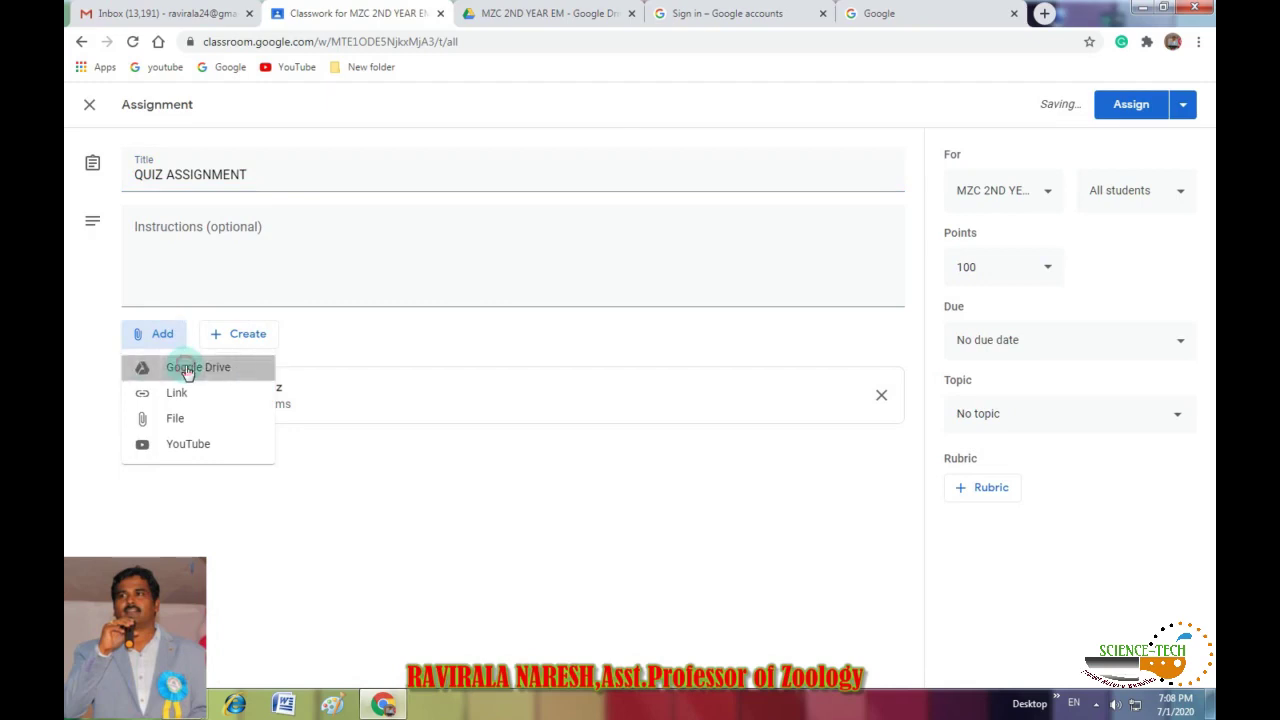
{"action": "left_click", "coordinate": [186, 369]}
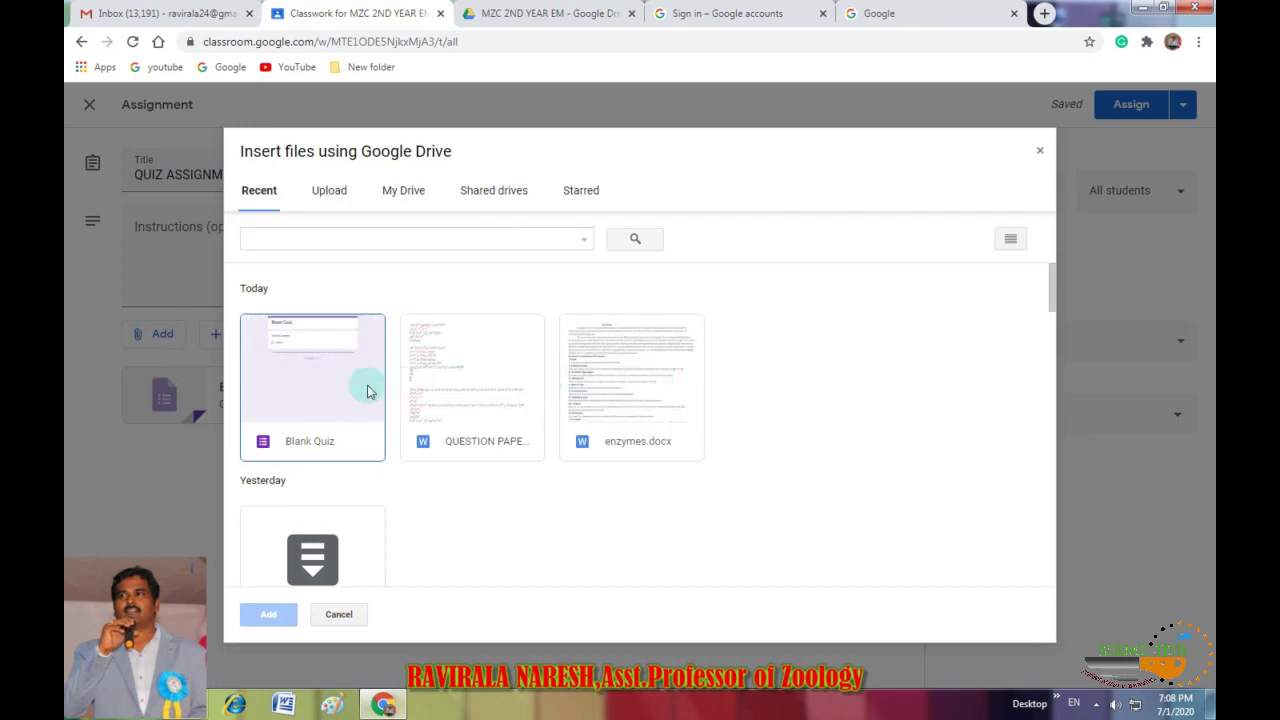
{"action": "scroll", "coordinate": [398, 383], "scroll_direction": "down", "scroll_amount": 4}
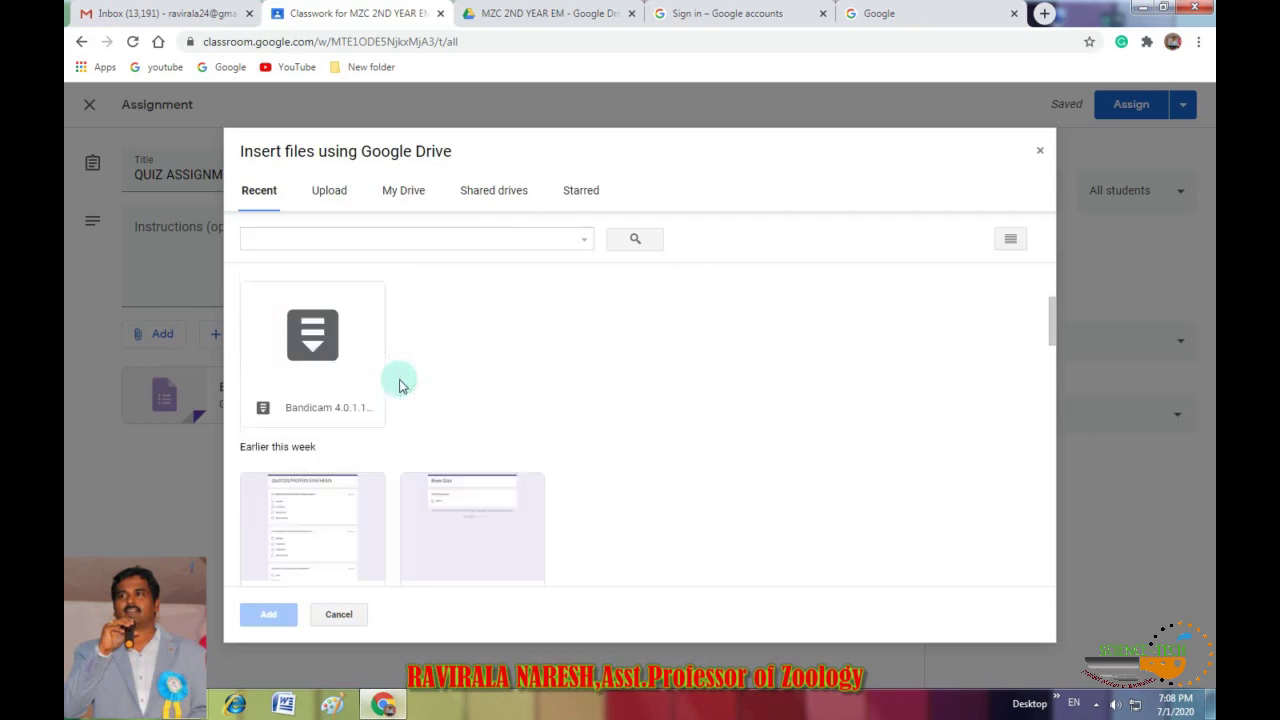
{"action": "left_click", "coordinate": [351, 401]}
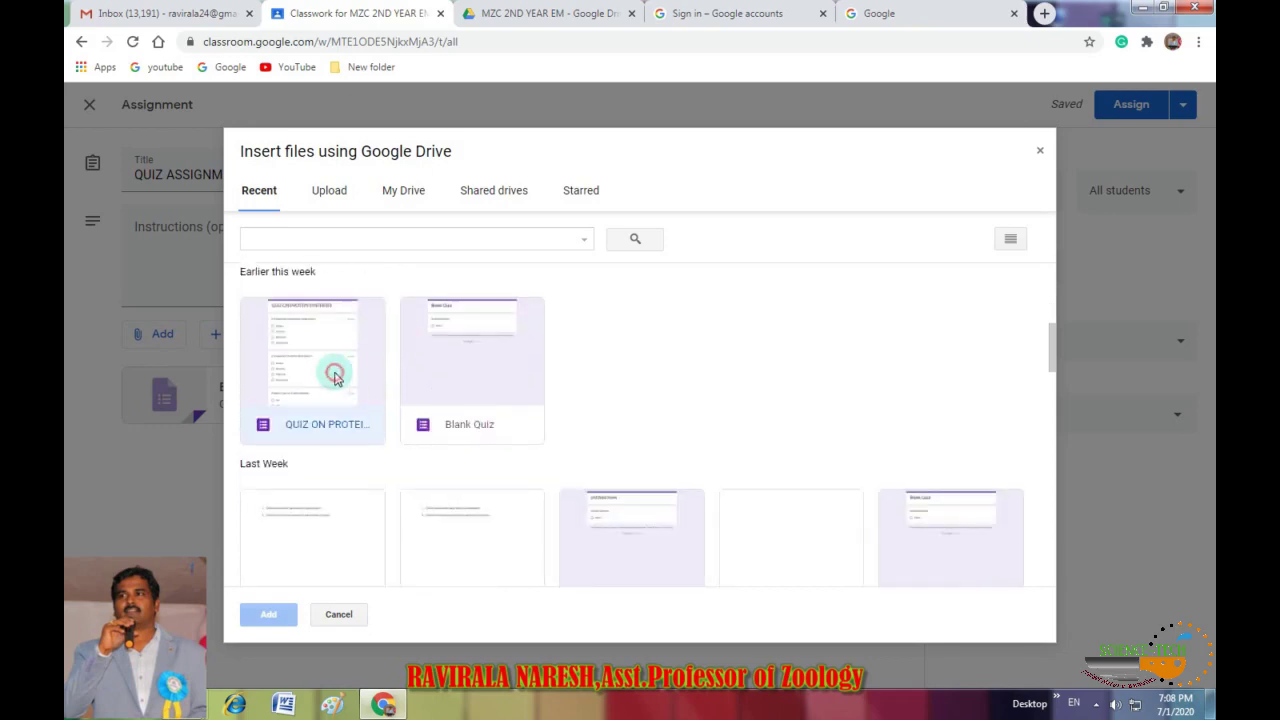
{"action": "left_click", "coordinate": [276, 614]}
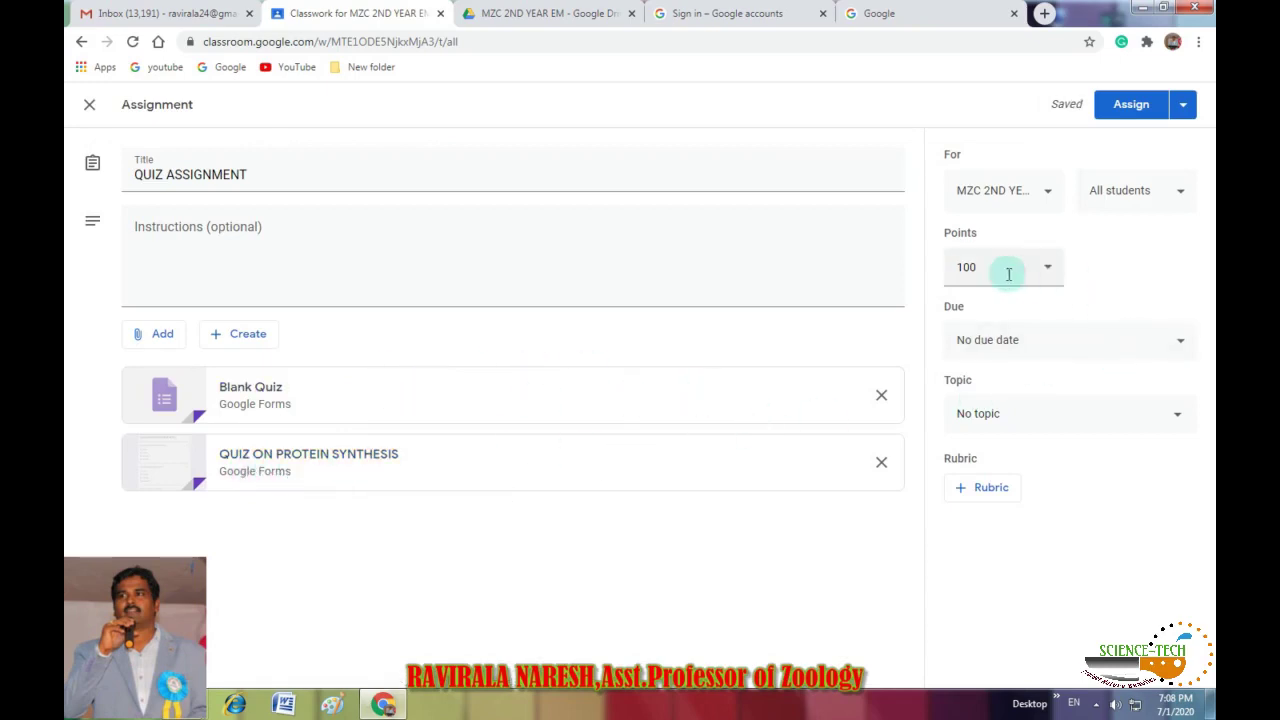
- Set the quiz assignment's points to 50
{"action": "left_click", "coordinate": [1046, 270]}
{"action": "double_click", "coordinate": [960, 268]}
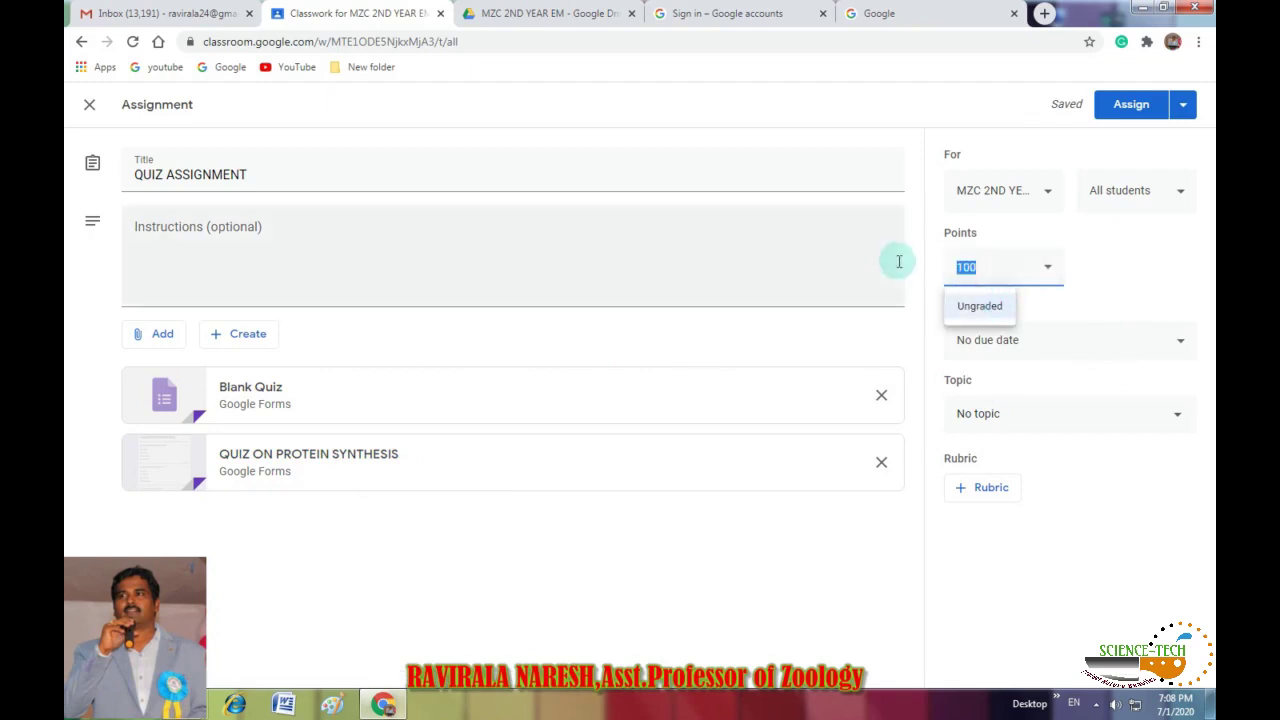
{"action": "type", "text": "50"}
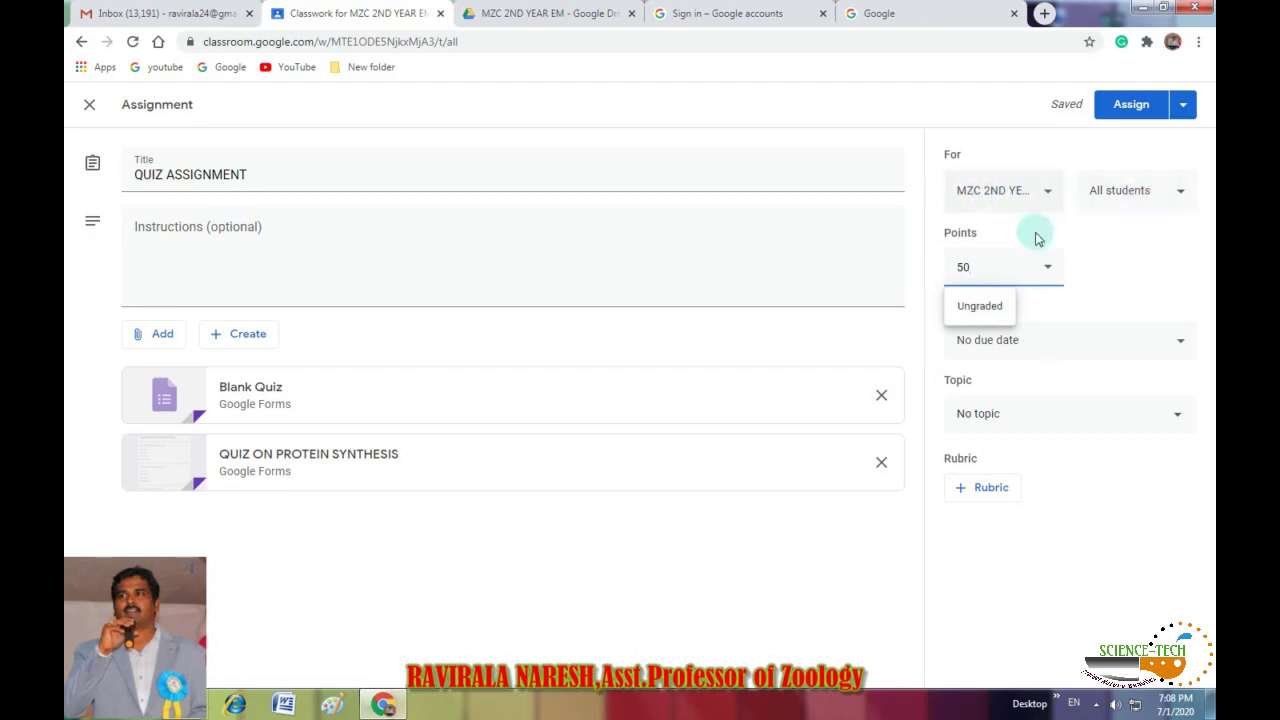
{"action": "left_click", "coordinate": [1107, 272]}
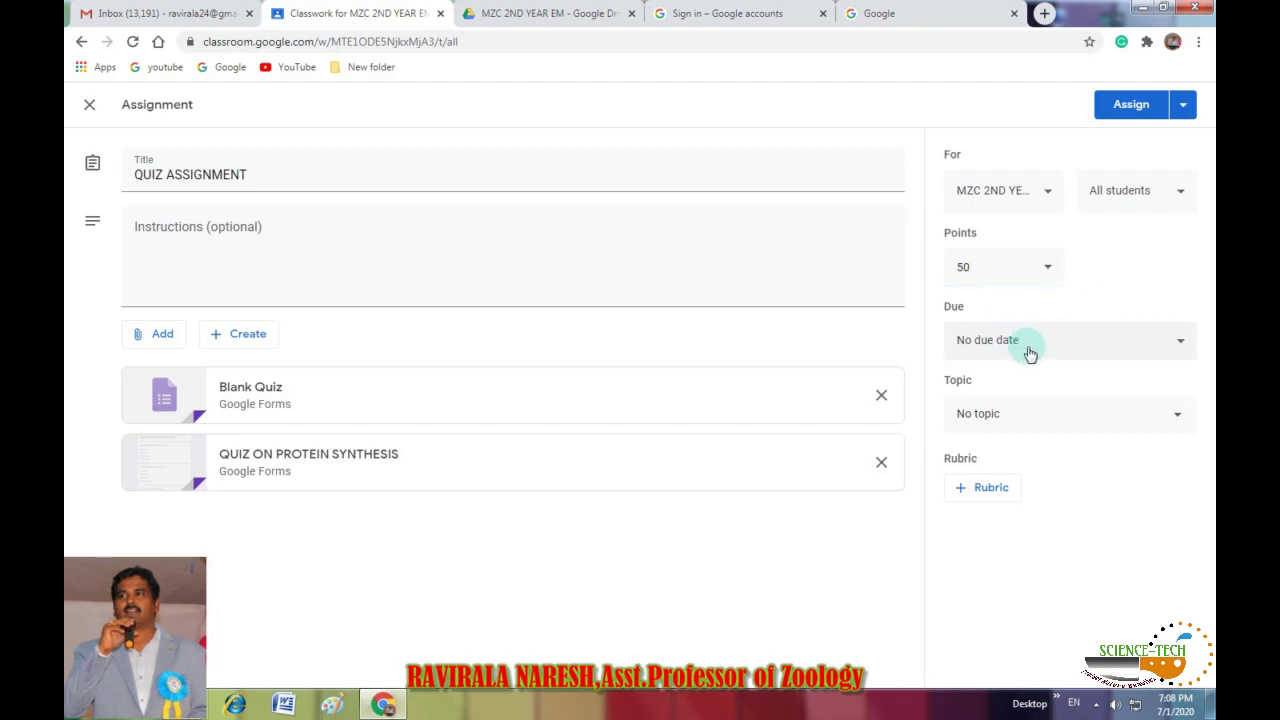
- Place the quiz assignment under the "PROTEIN SYNTHESIS" topic and assign it to all students
{"action": "left_click", "coordinate": [1067, 420]}
{"action": "left_click", "coordinate": [1017, 508]}
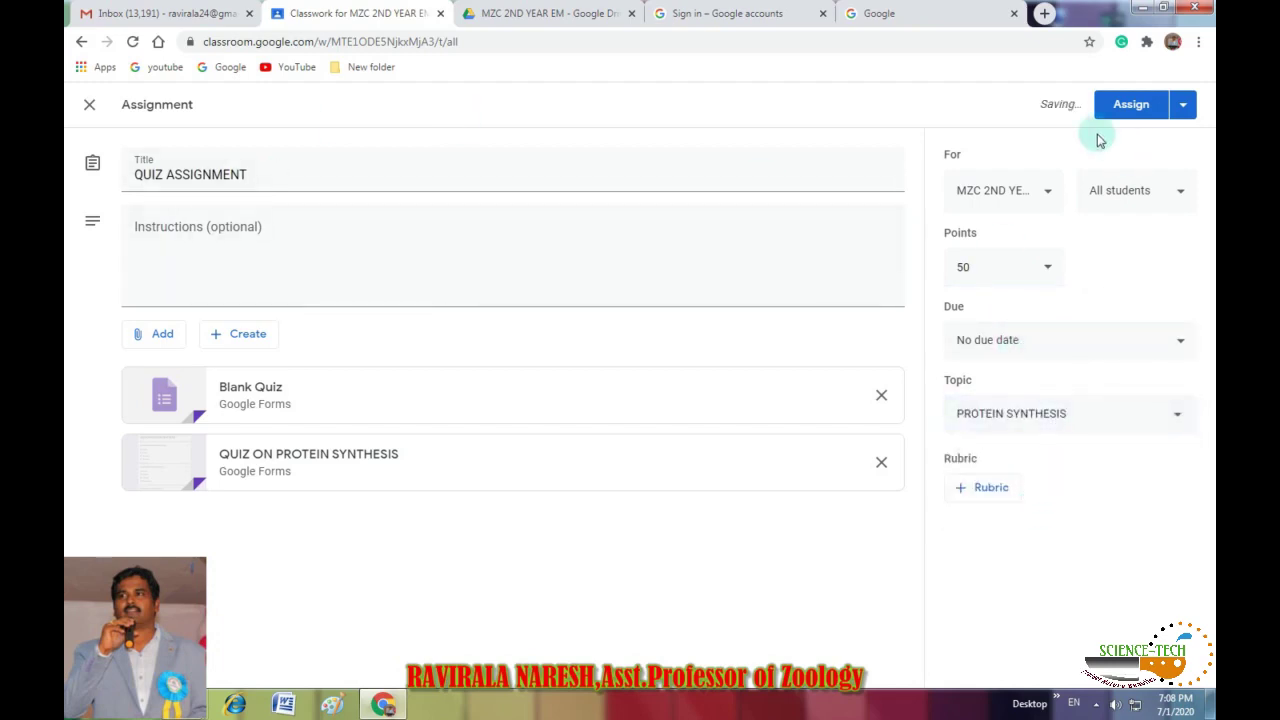
{"action": "left_click", "coordinate": [1137, 106]}
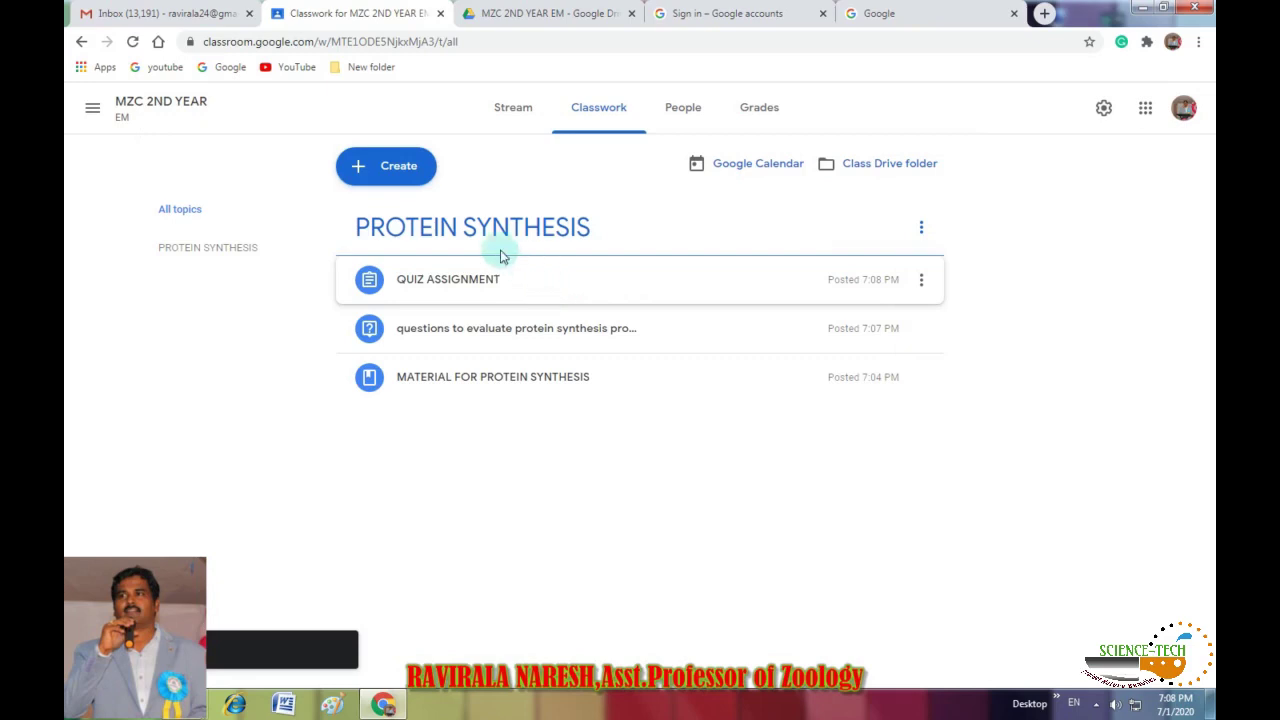
- Create a regular assignment titled "DIFFERENTIATE THE PROTEIN SYNTHESIS PROCESS IN PRO&EU KARYOTES", correcting the spelling of "DIFFERENTIATE"
{"action": "left_click", "coordinate": [392, 172]}
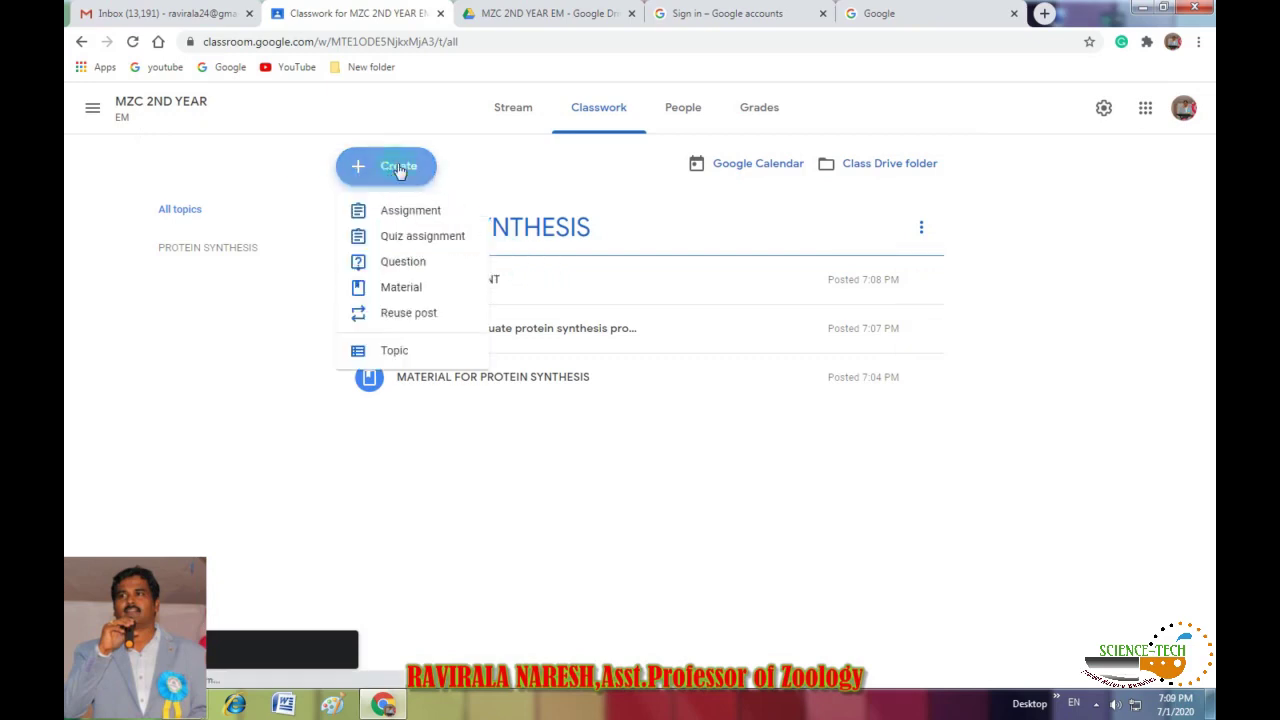
{"action": "left_click", "coordinate": [401, 214]}
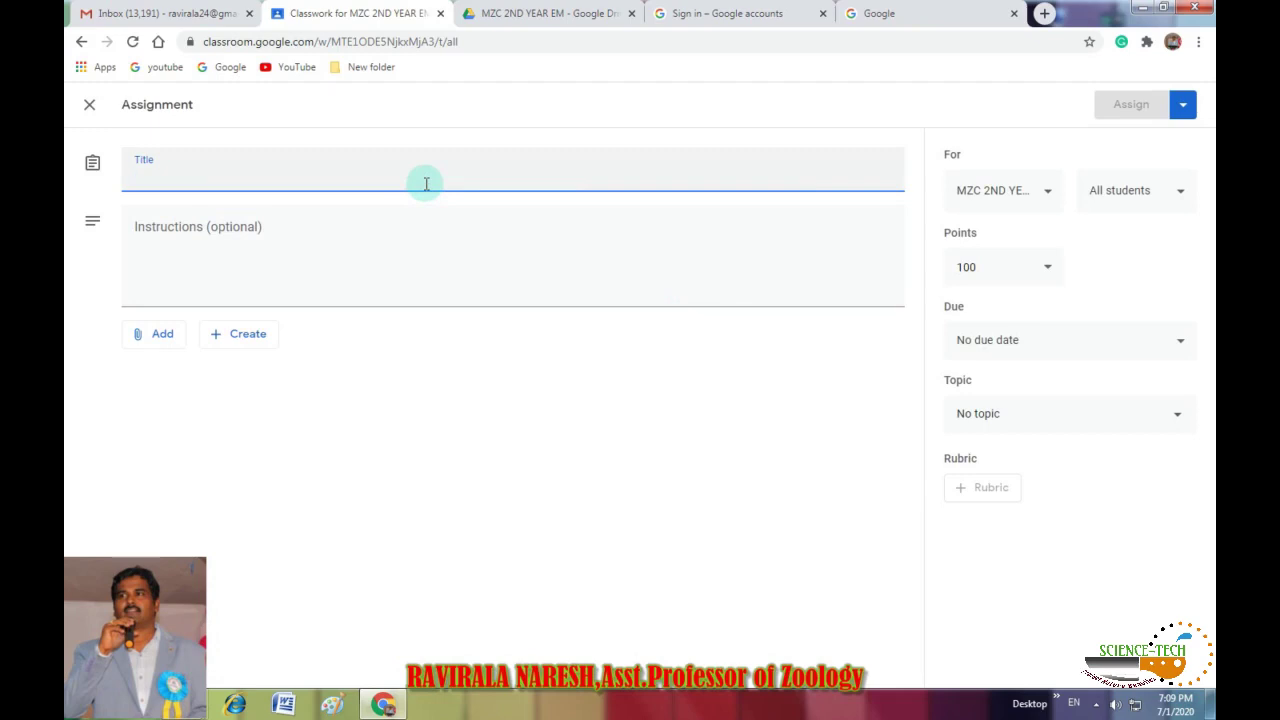
{"action": "type", "text": "DIFFE"}
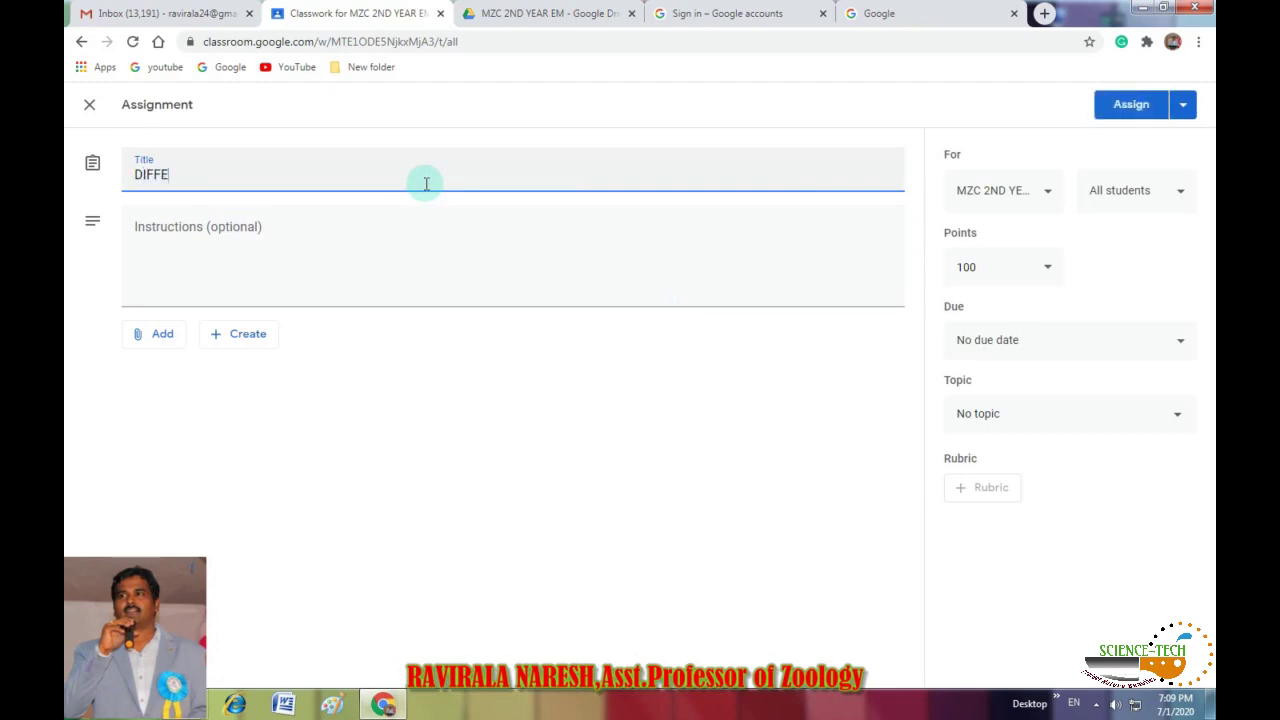
{"action": "type", "text": "TE"}
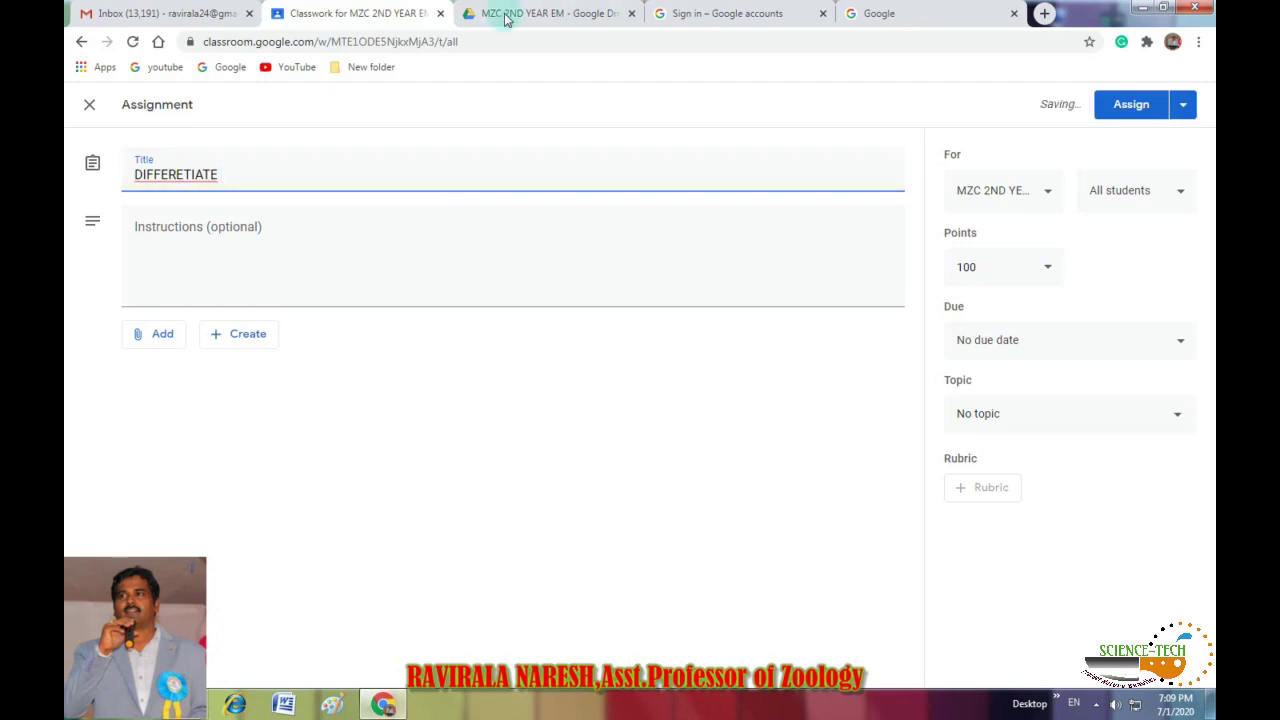
{"action": "right_click", "coordinate": [183, 170]}
{"action": "left_click", "coordinate": [240, 183]}
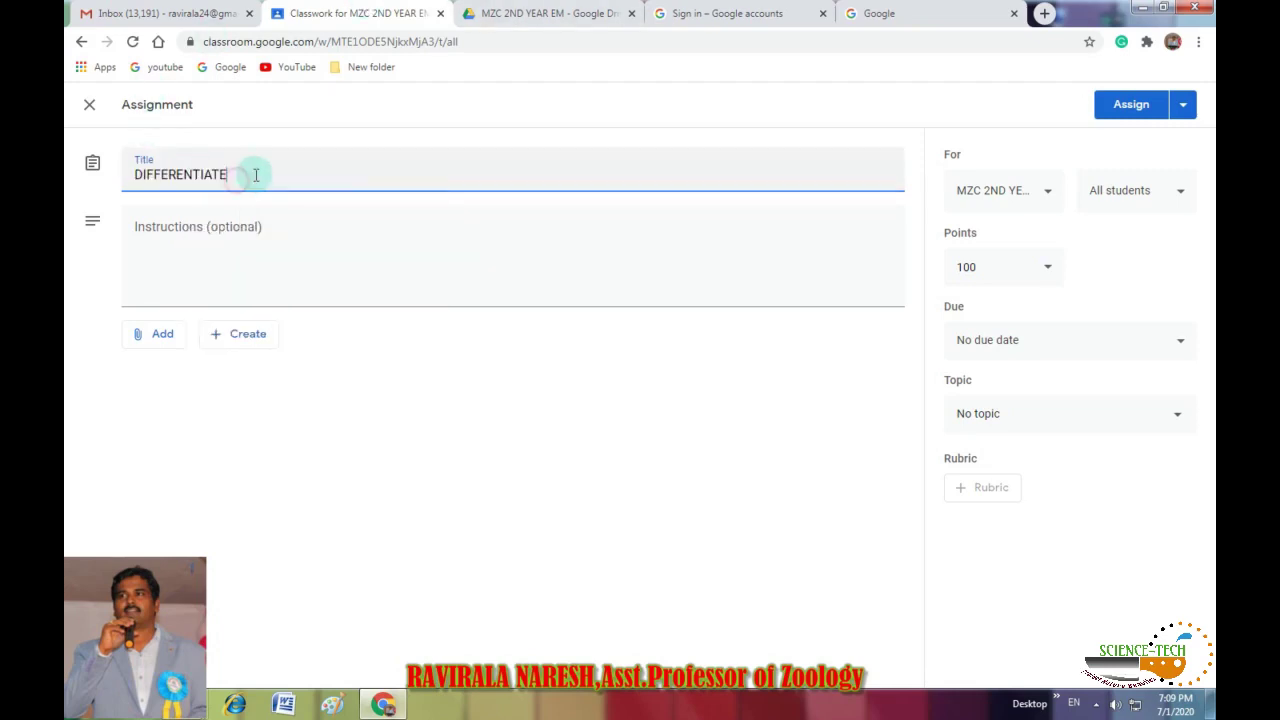
{"action": "type", "text": "THE PROTEIN"}
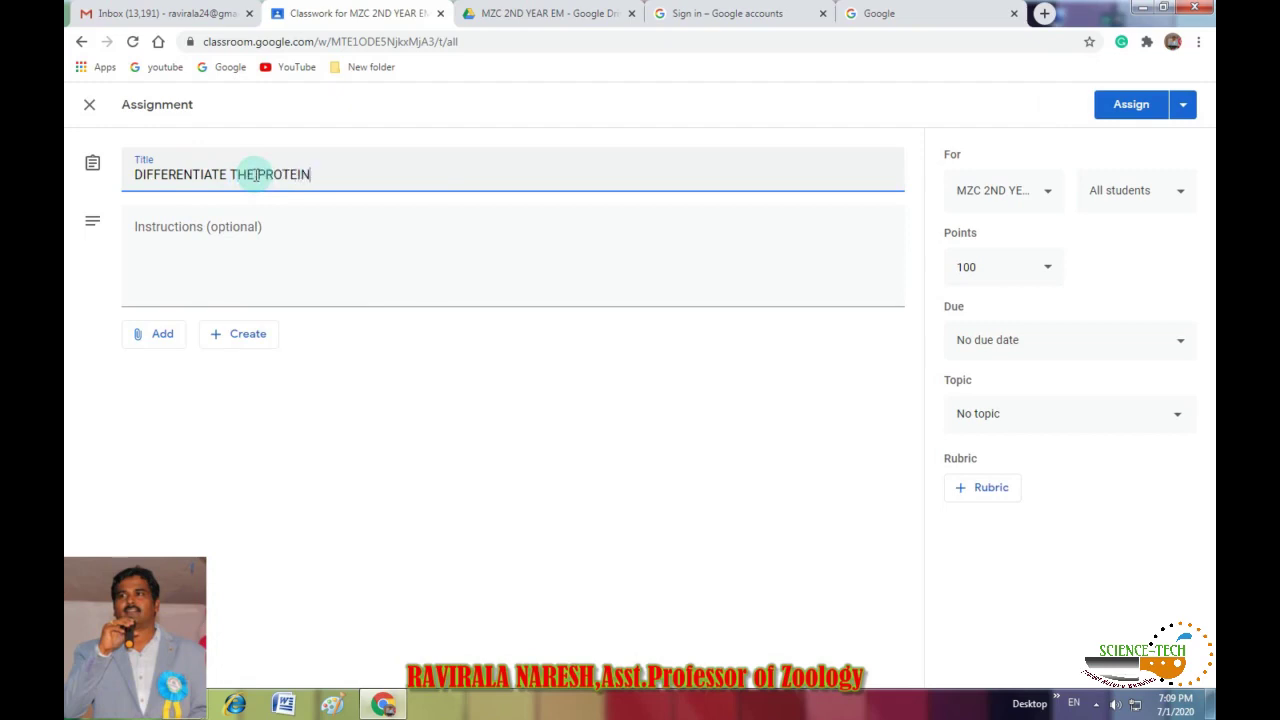
{"action": "type", "text": " SYNTHESIS PROCE"}
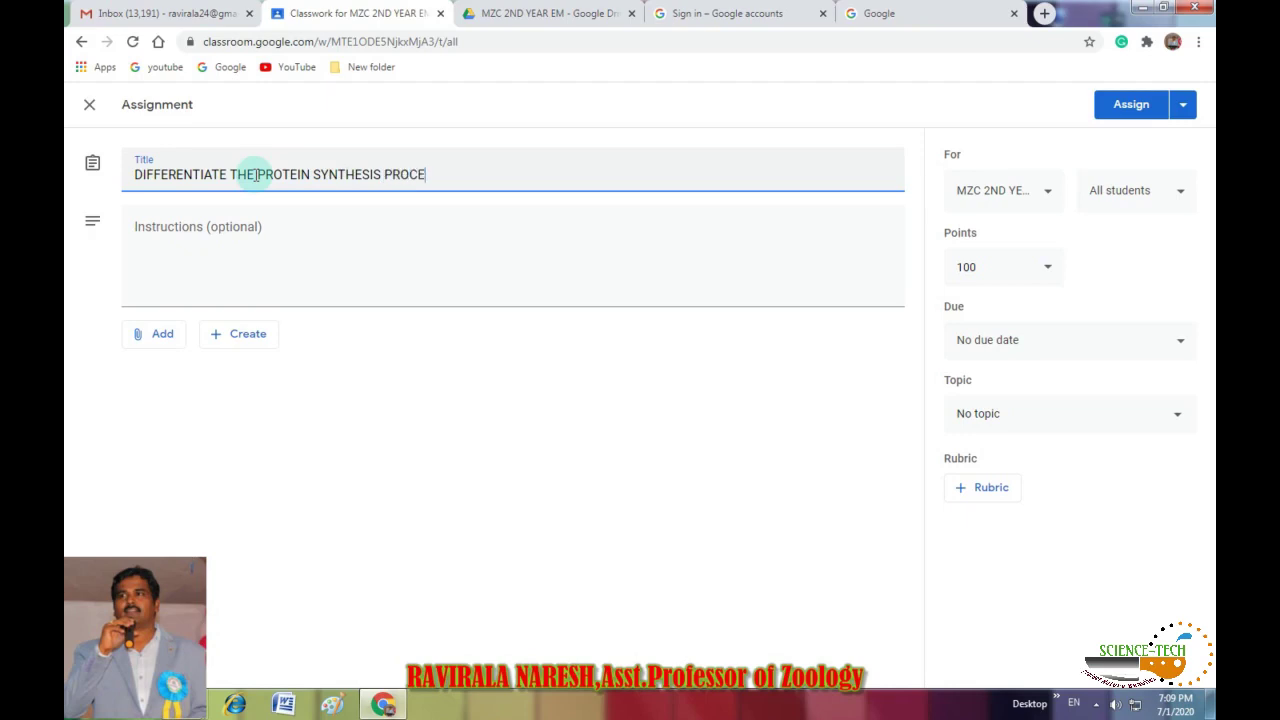
{"action": "type", "text": "SS IN PRO&EU KA"}
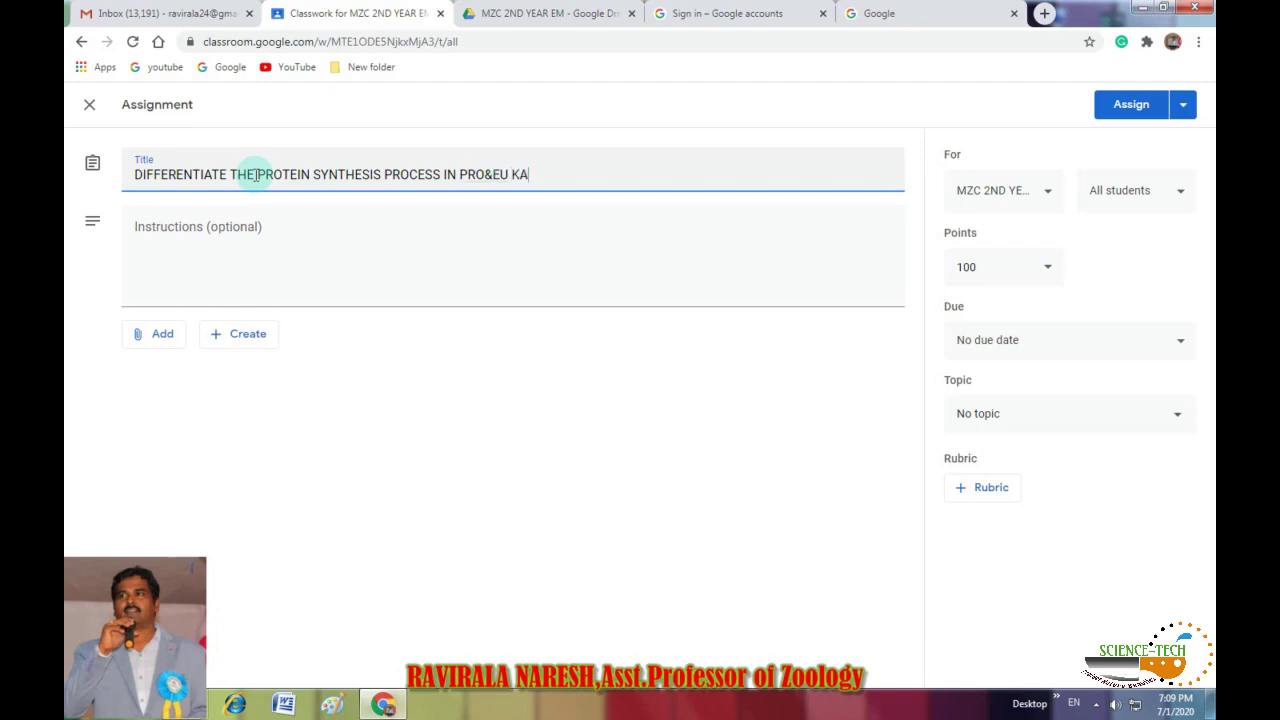
{"action": "type", "text": "RYOTES"}
- Correct the spacing at the end of the assignment title so it reads "PRO & EUKARYOTES"
{"action": "left_click", "coordinate": [486, 174]}
{"action": "left_click", "coordinate": [496, 174]}
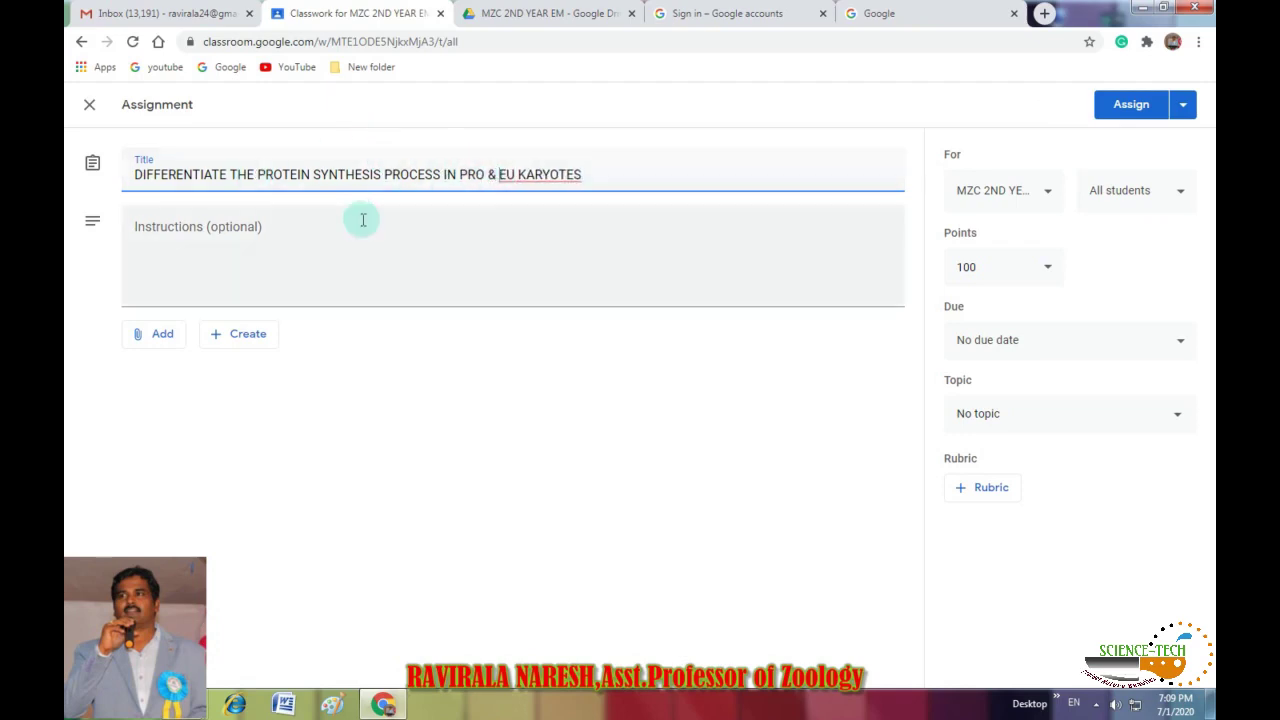
{"action": "left_click", "coordinate": [517, 175]}
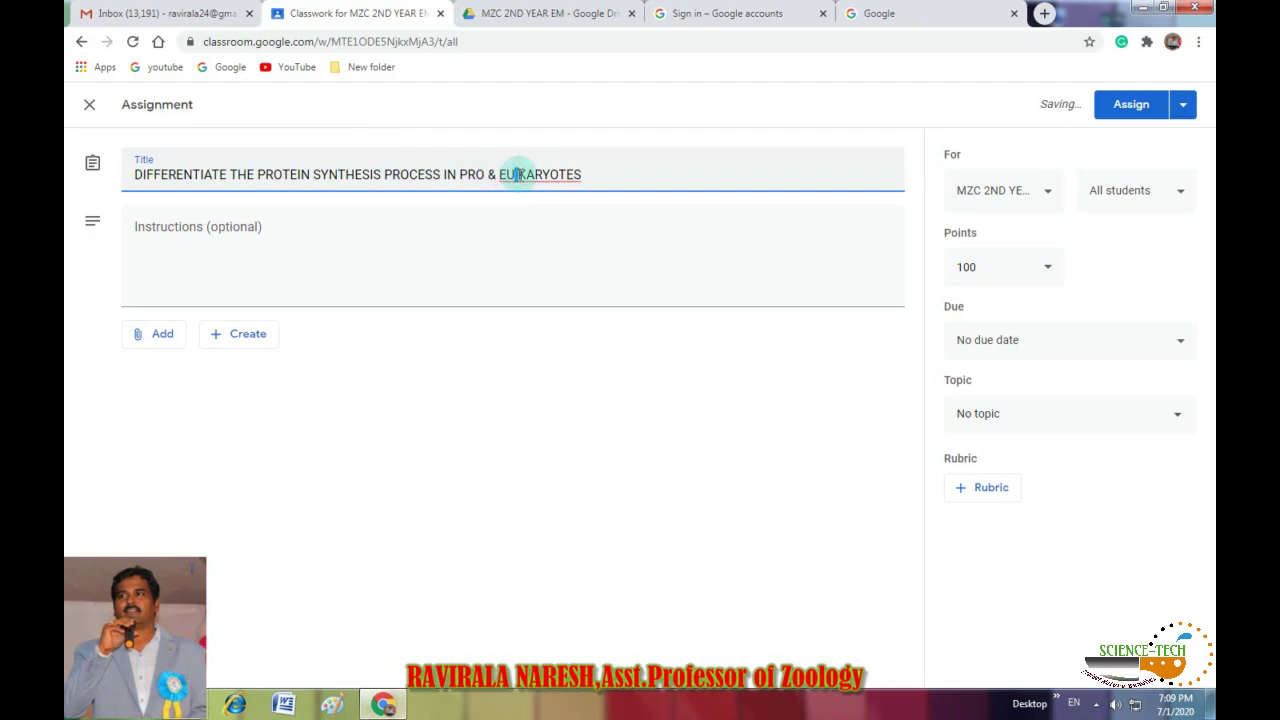
{"action": "key", "text": "BackSpace"}
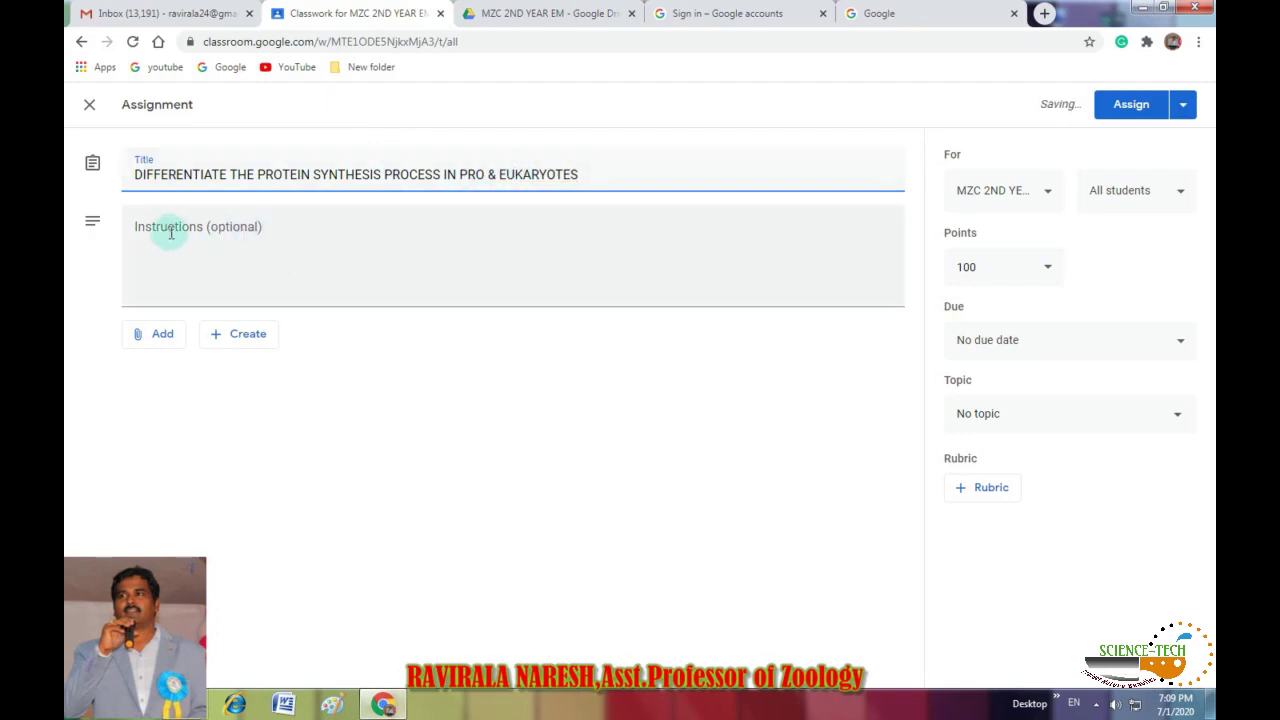
- Enter the assignment instructions "Write differences in both pro and eu kartyotic protein synthesis process"
{"action": "left_click", "coordinate": [169, 228]}
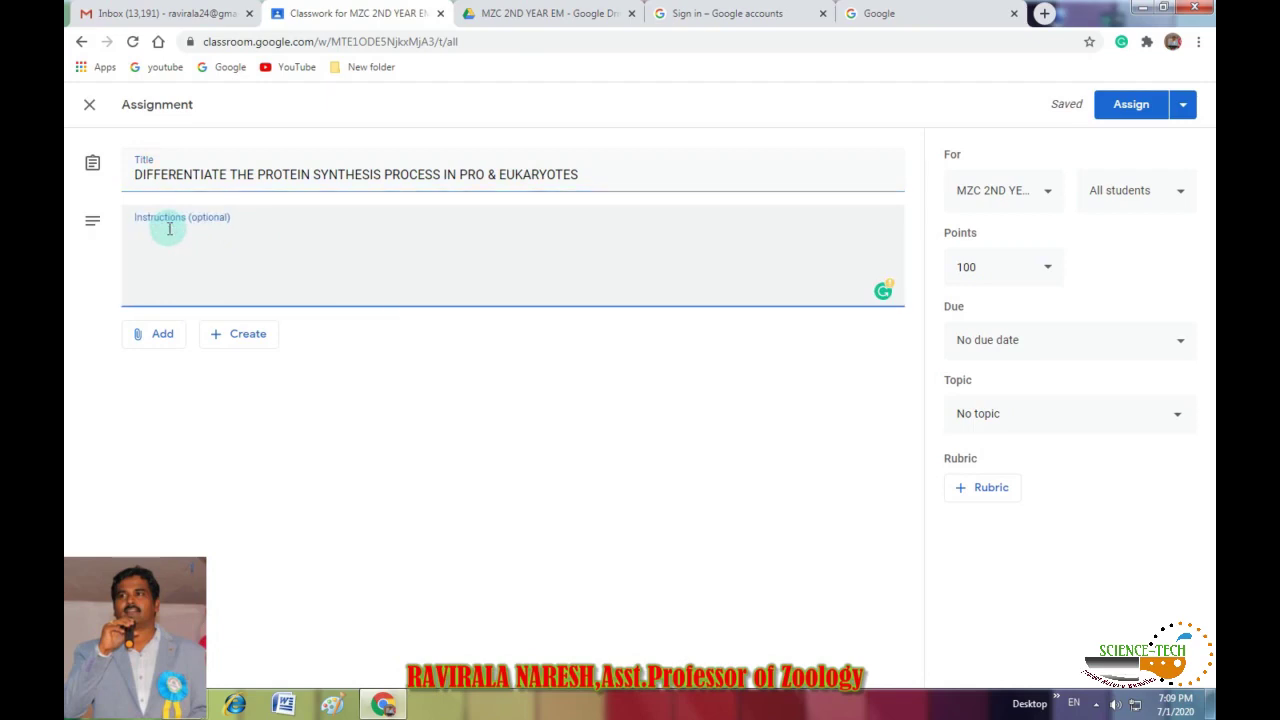
{"action": "type", "text": "Write differences in bot"}
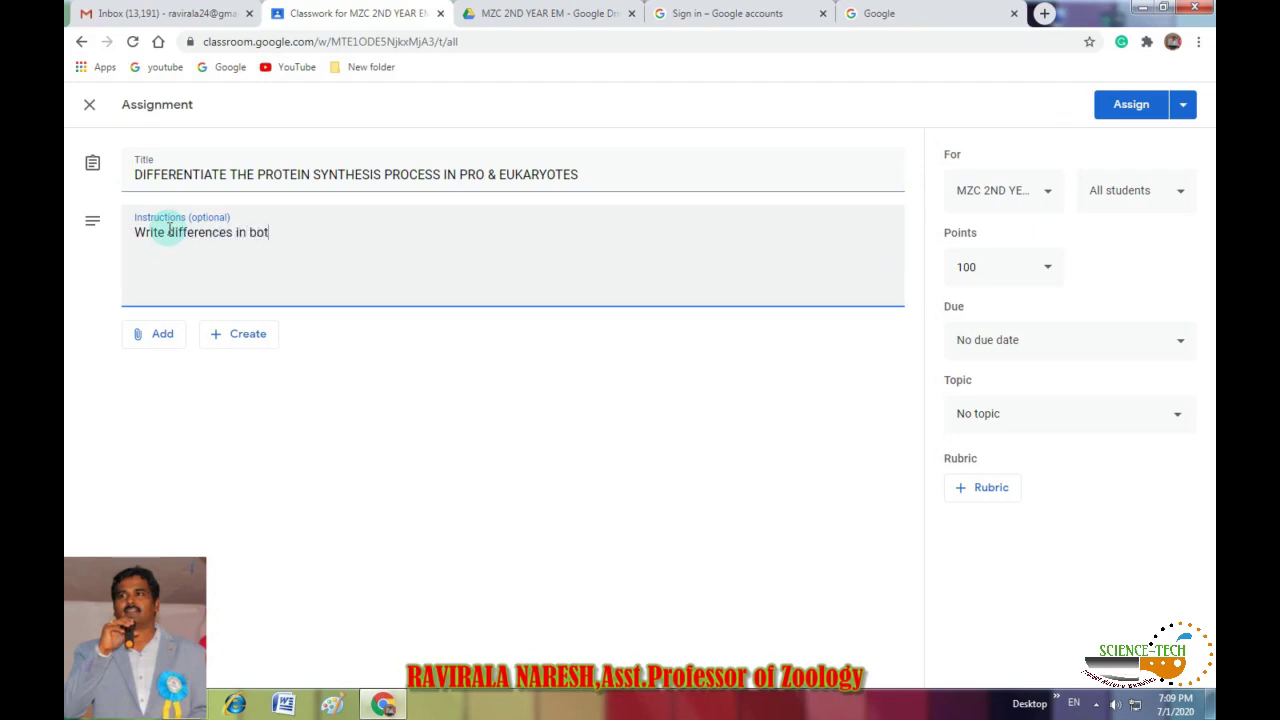
{"action": "type", "text": "h pro and eu kartyoti"}
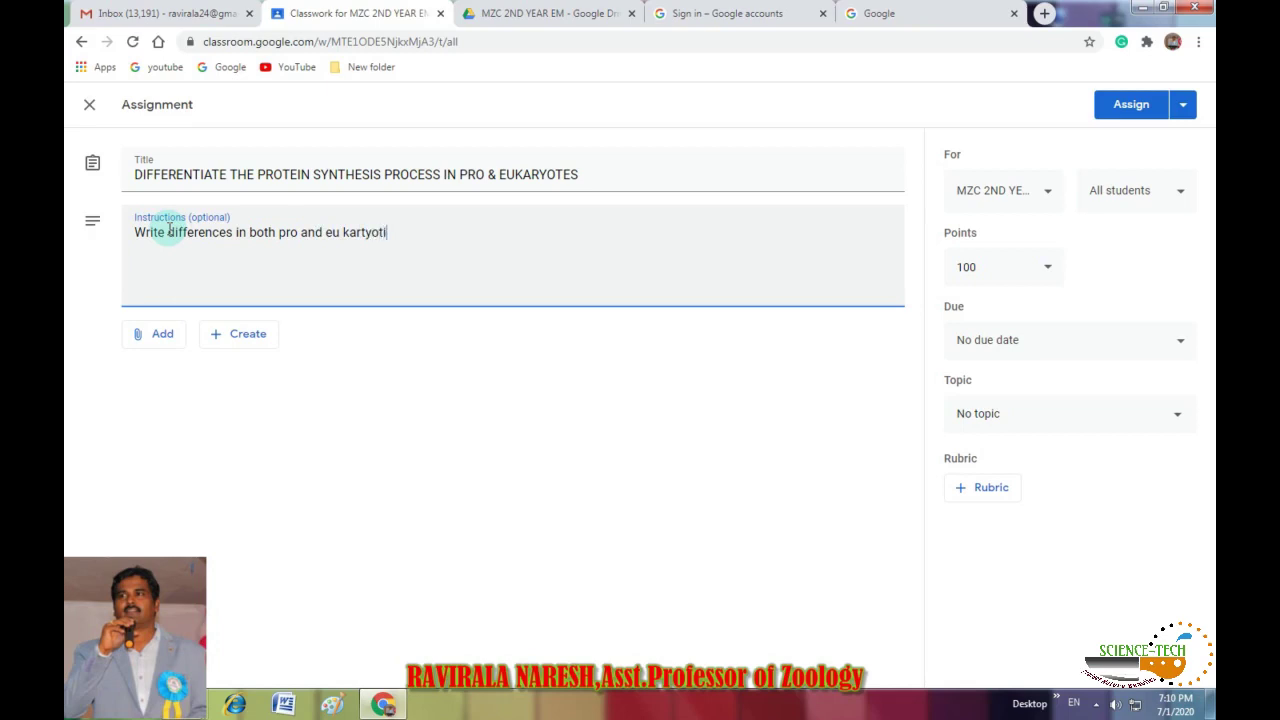
{"action": "type", "text": "c protein synthesis process"}
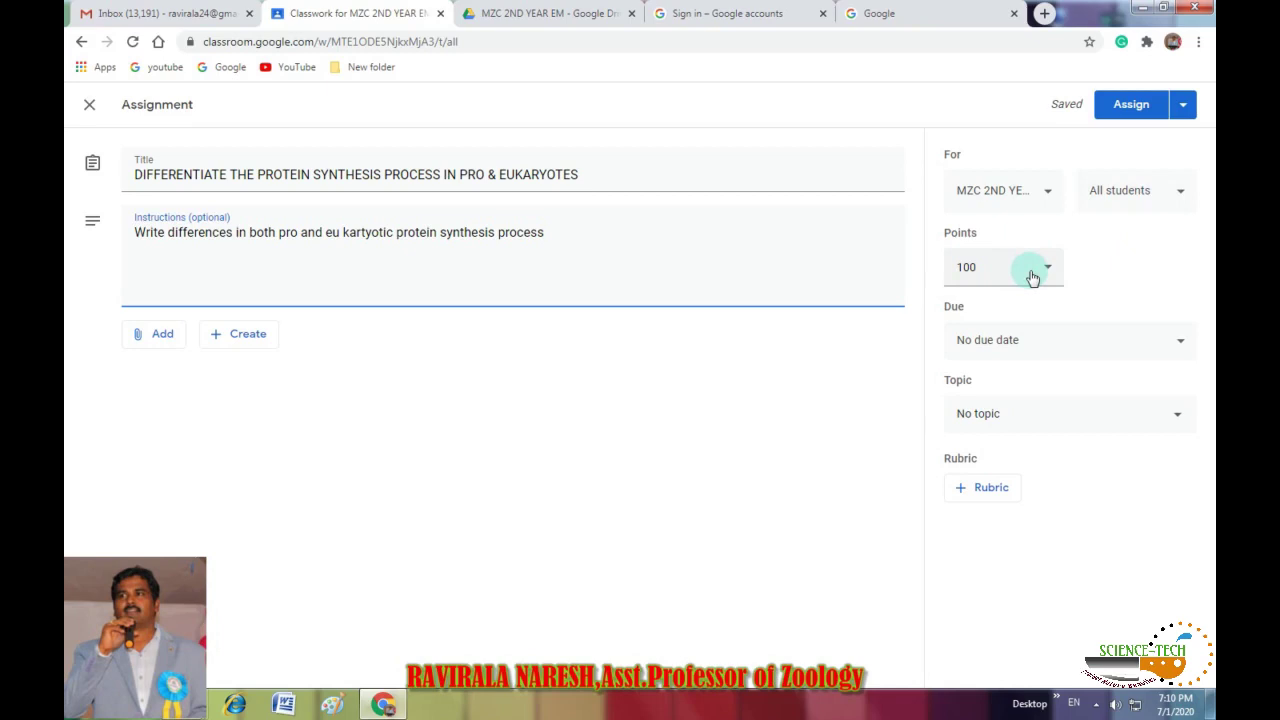
- File the differentiation assignment under the "PROTEIN SYNTHESIS" topic and assign it
{"action": "left_click", "coordinate": [1011, 415]}
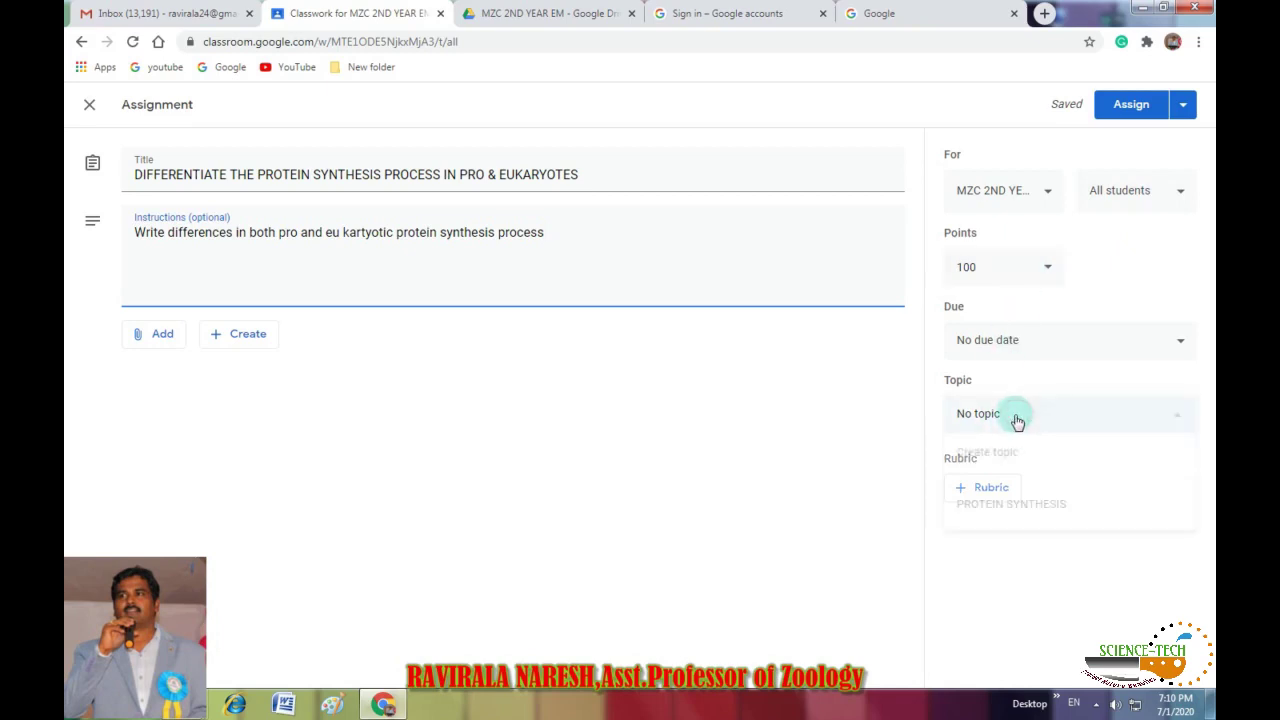
{"action": "left_click", "coordinate": [1005, 508]}
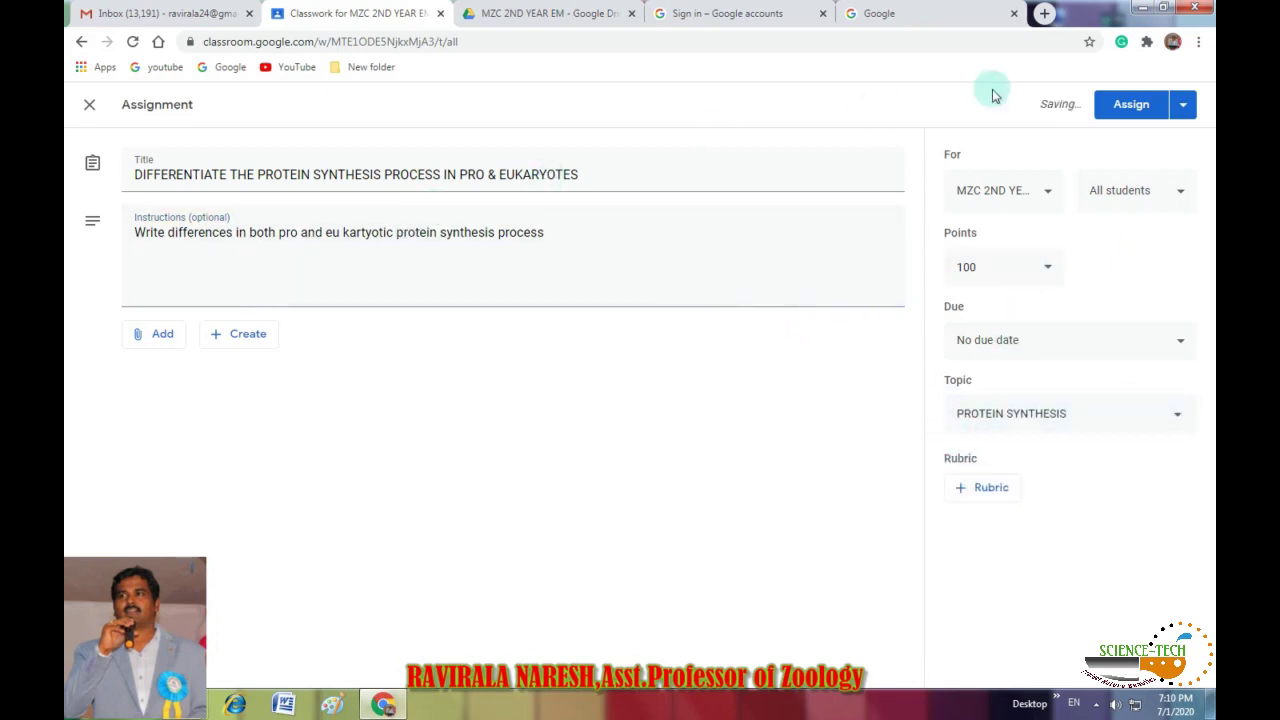
{"action": "left_click", "coordinate": [1138, 112]}
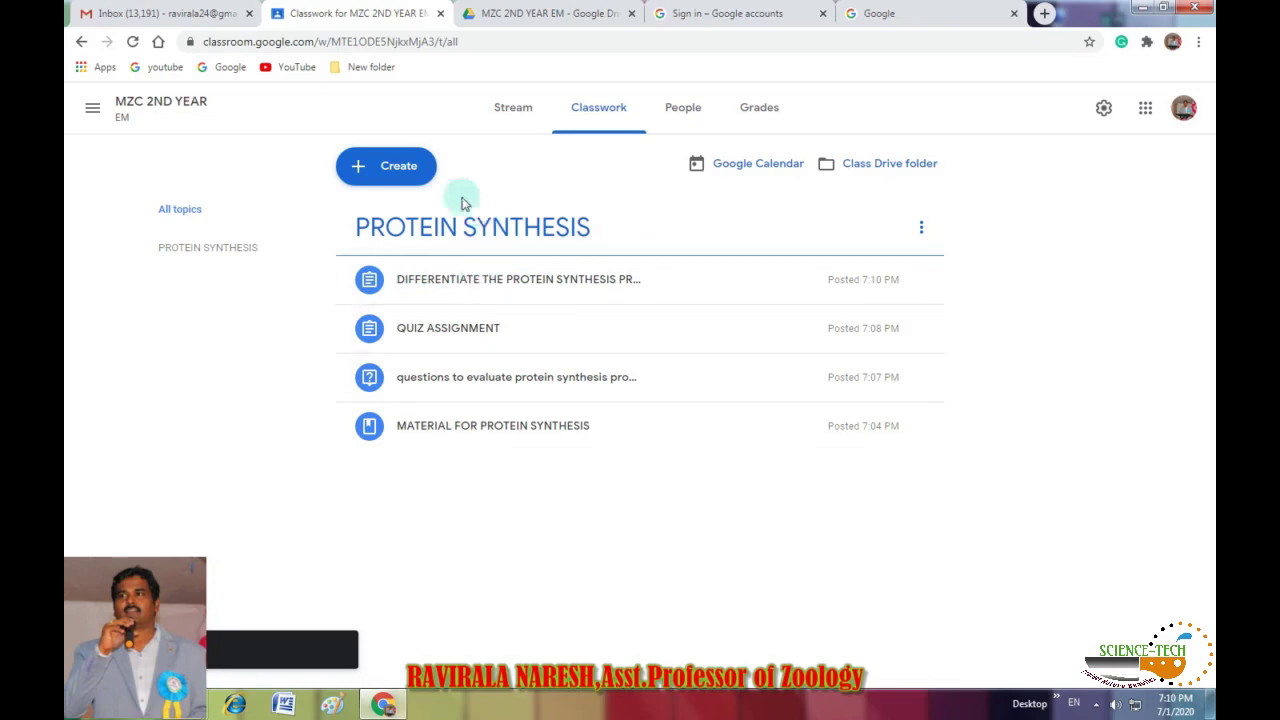
- Add a new classwork topic named "OPERON CONCEPT"
{"action": "left_click", "coordinate": [421, 167]}
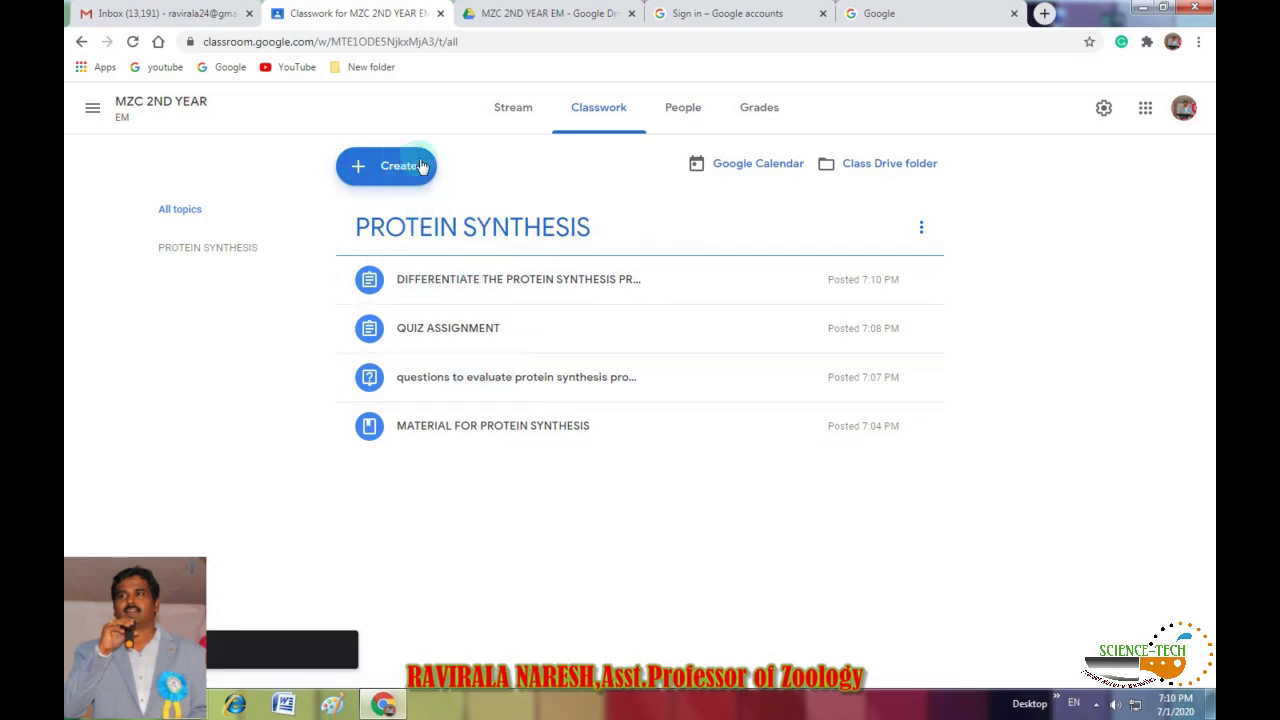
{"action": "left_click", "coordinate": [403, 335]}
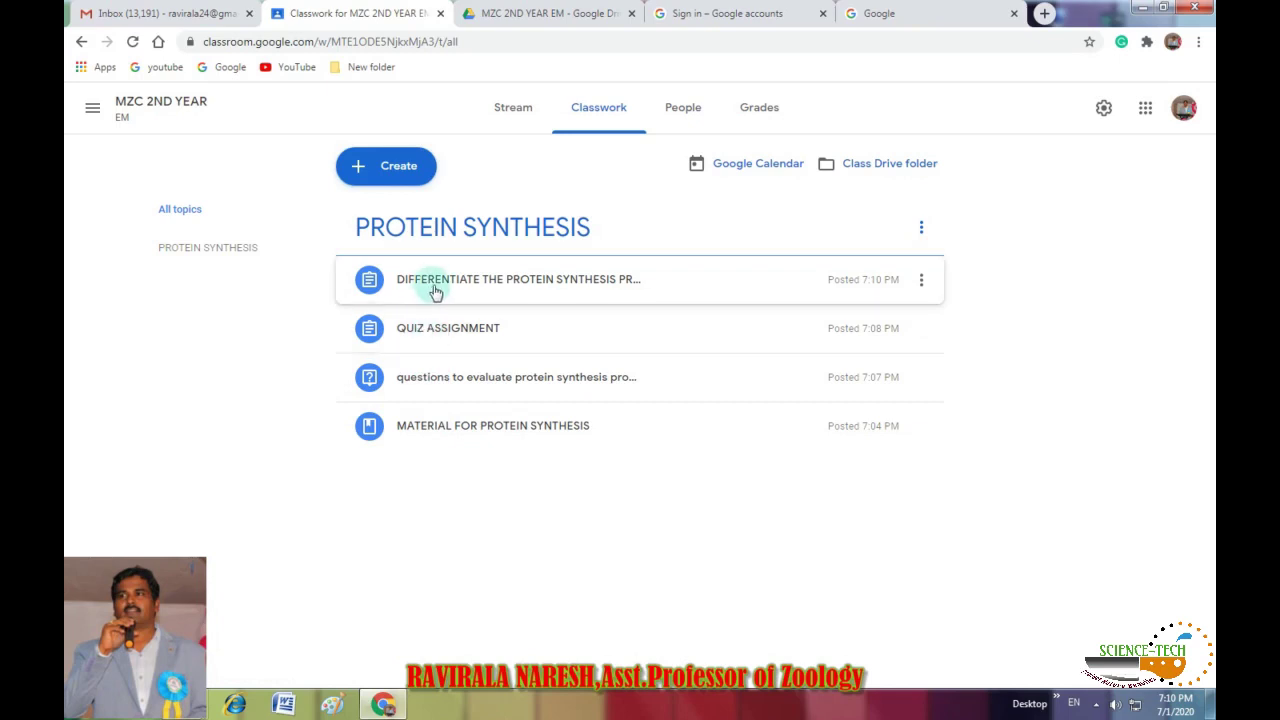
{"action": "left_click", "coordinate": [396, 175]}
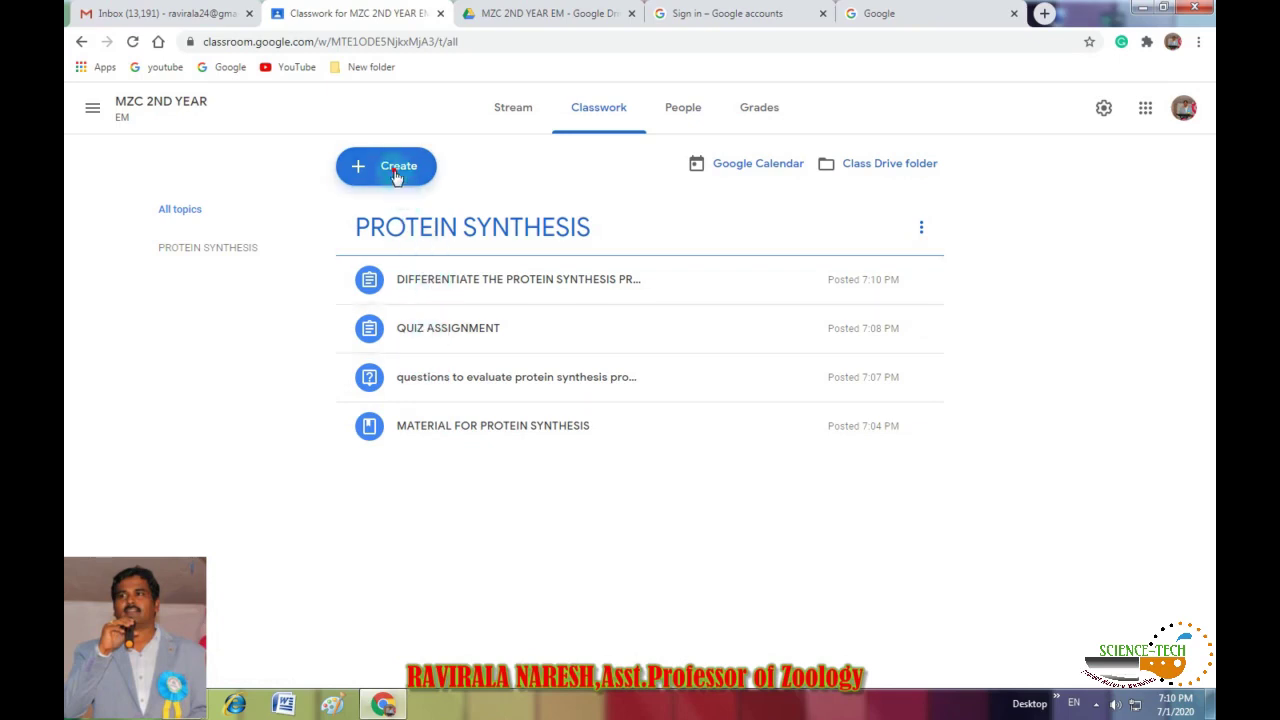
{"action": "left_click", "coordinate": [395, 352]}
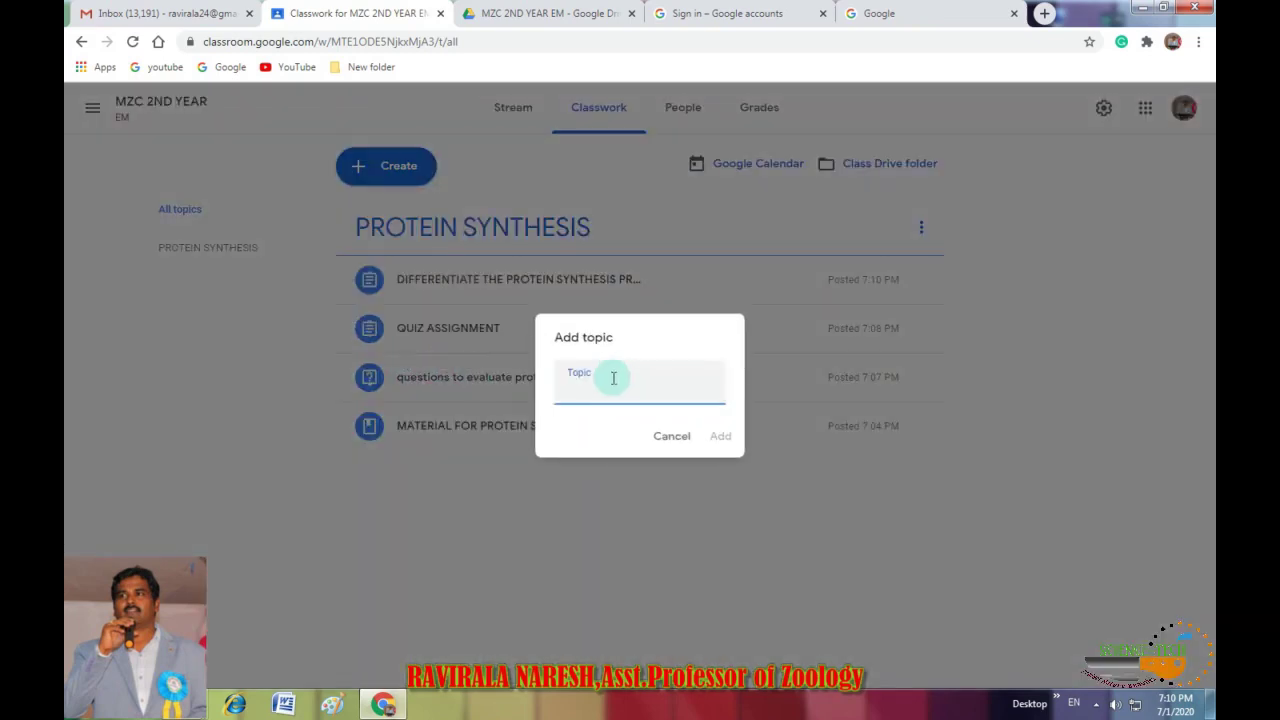
{"action": "type", "text": "OPERON CONCEPT"}
{"action": "left_click", "coordinate": [712, 436]}
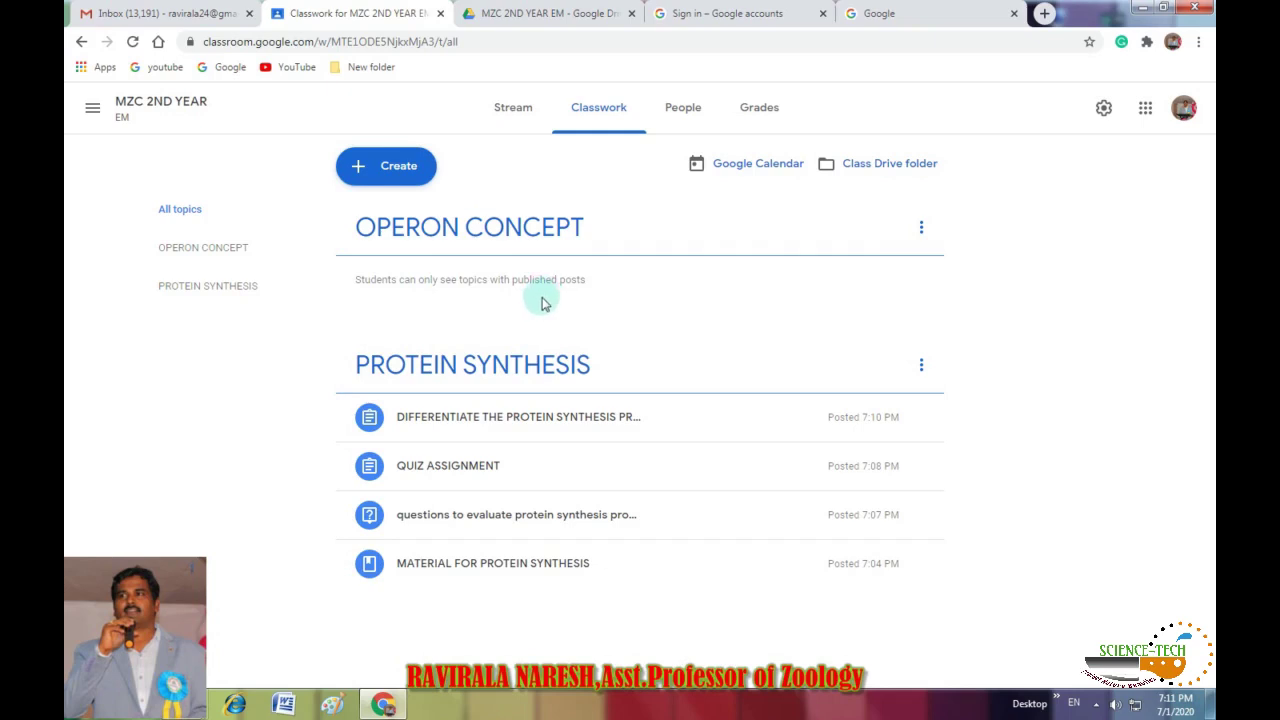
{"action": "left_click", "coordinate": [391, 171]}
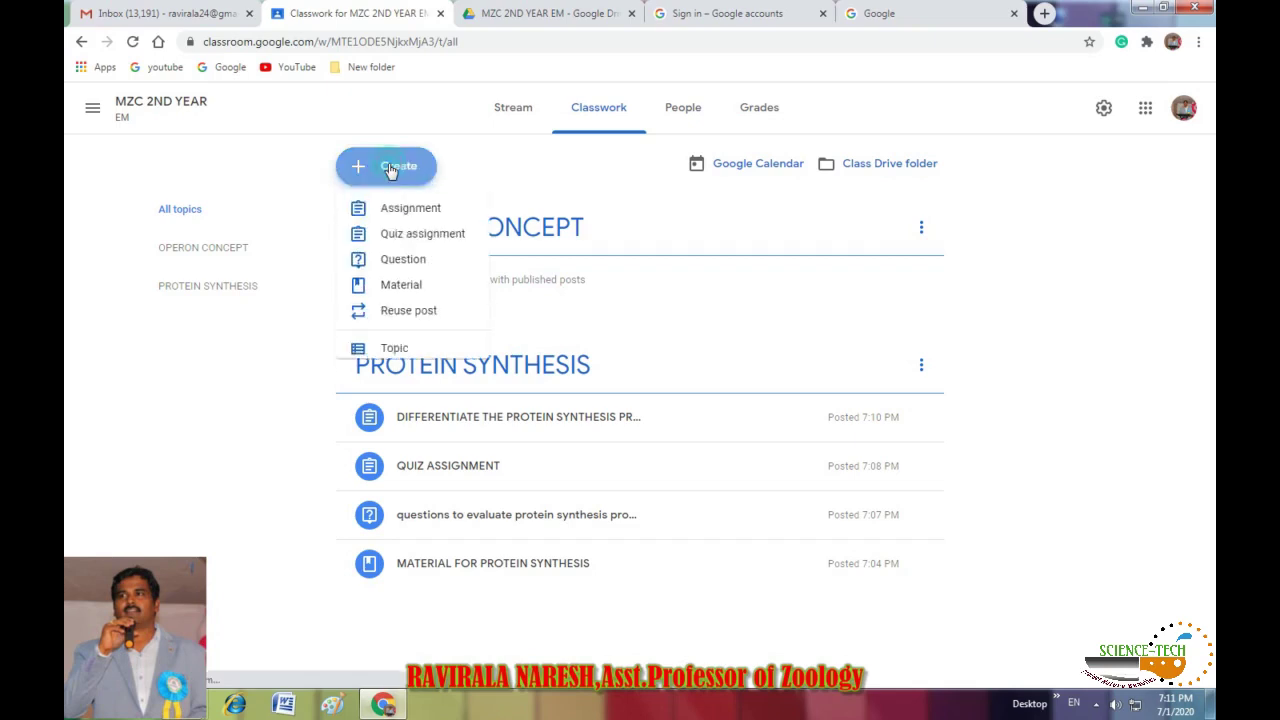
{"action": "left_click", "coordinate": [401, 288]}
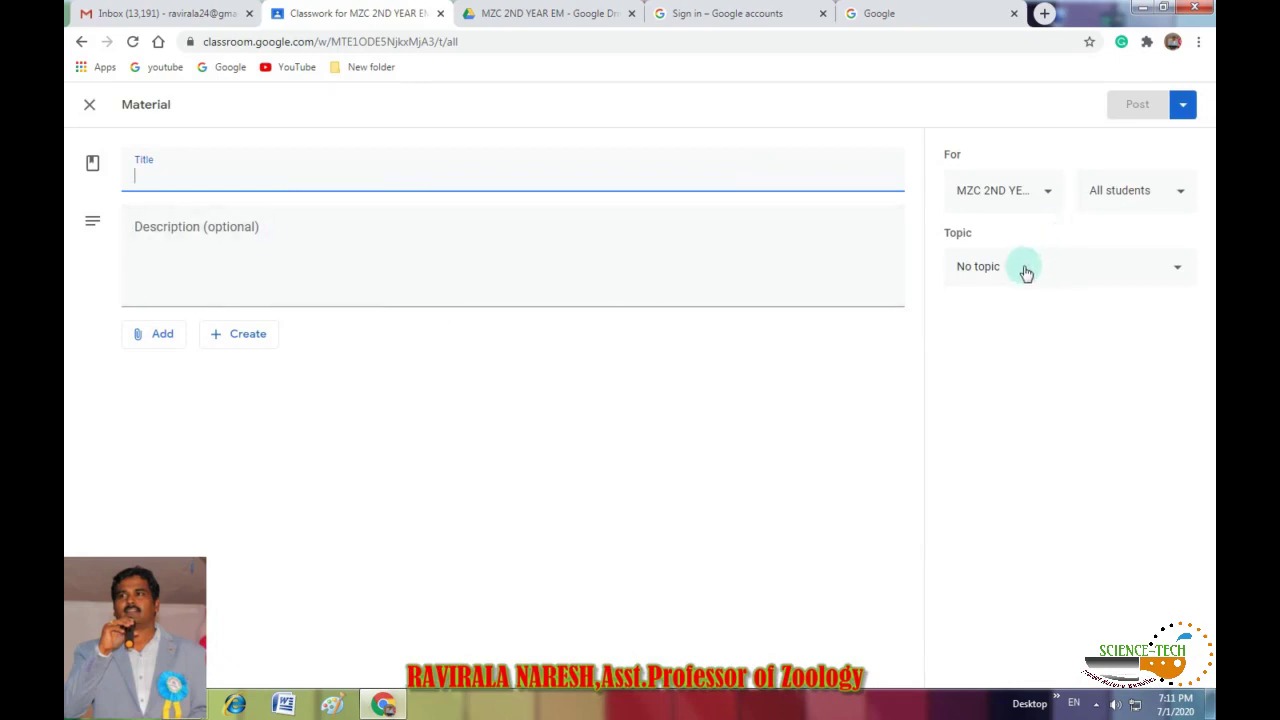
{"action": "left_click", "coordinate": [1018, 278]}
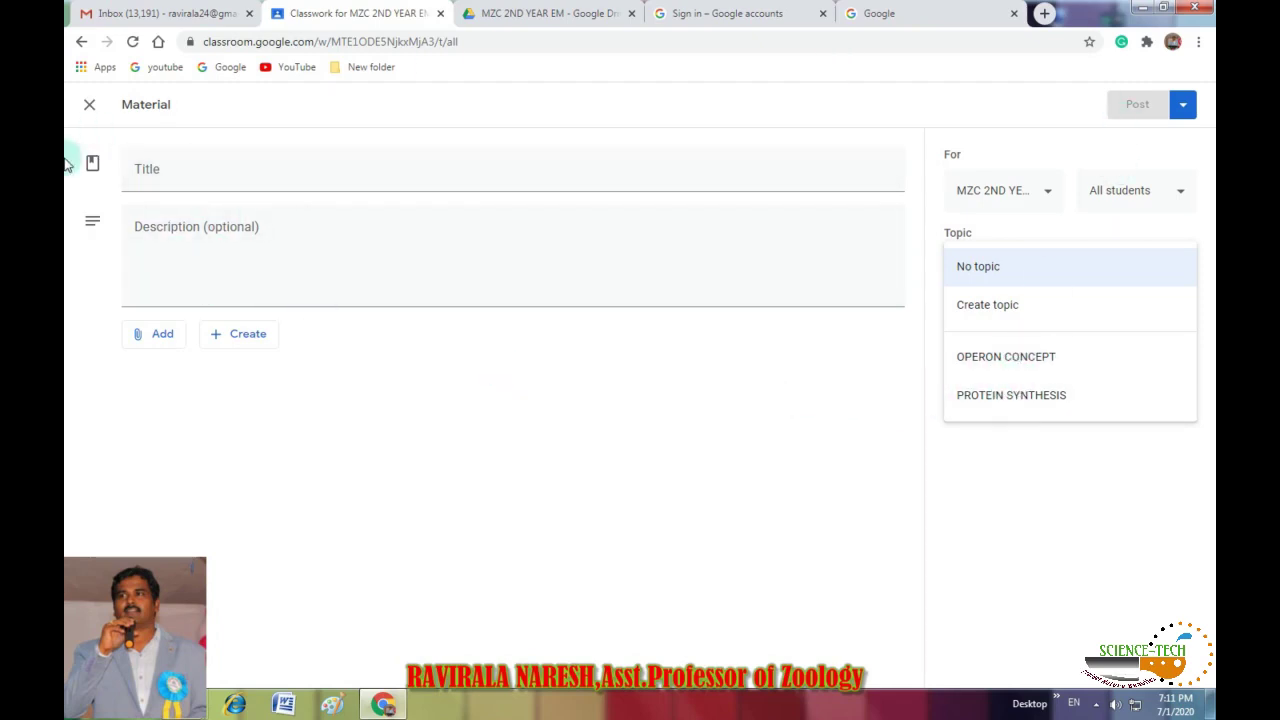
{"action": "left_click", "coordinate": [90, 107]}
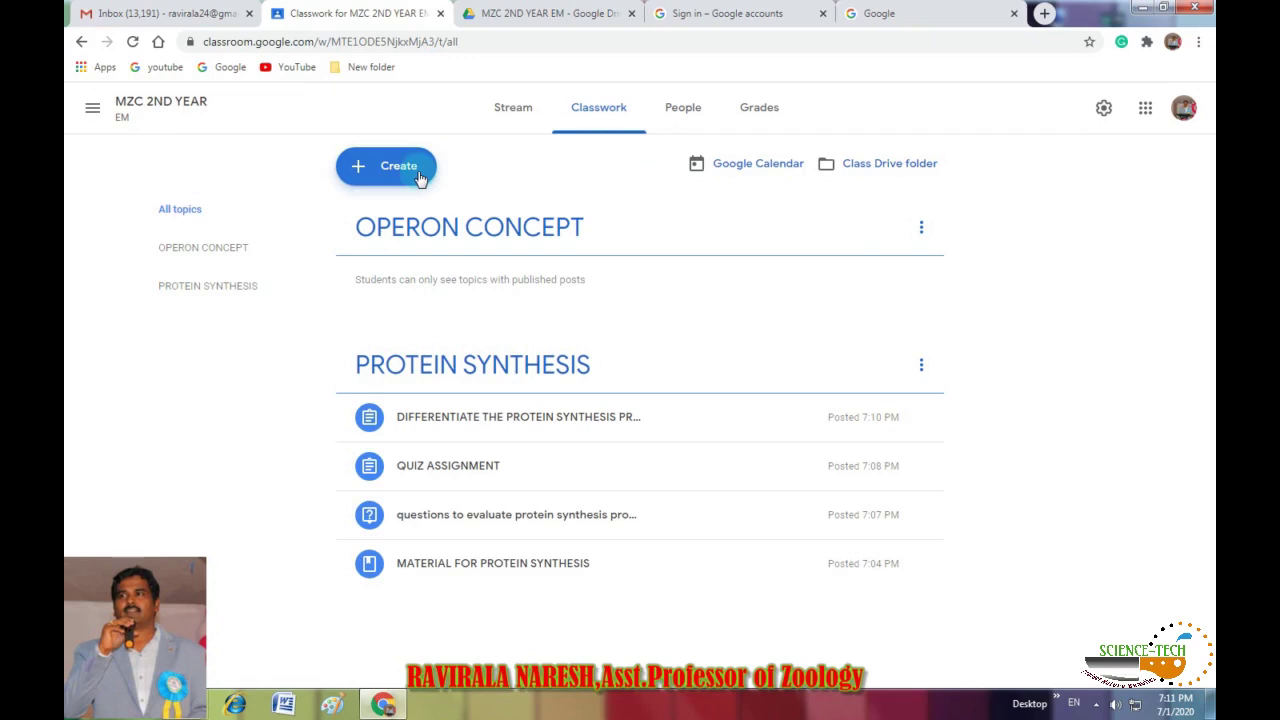
- Invite a student to the MZC 2ND YEAR EM class using the suggested e-mail address
{"action": "left_click", "coordinate": [679, 116]}
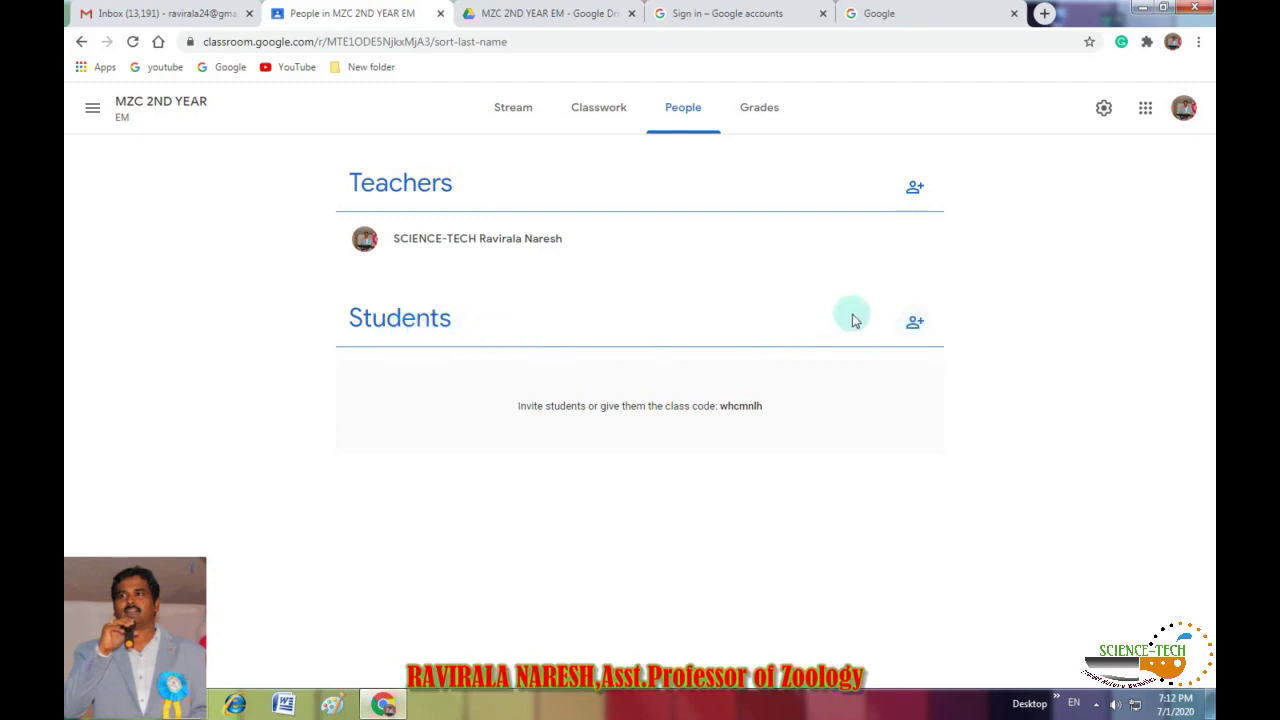
{"action": "left_click", "coordinate": [917, 325]}
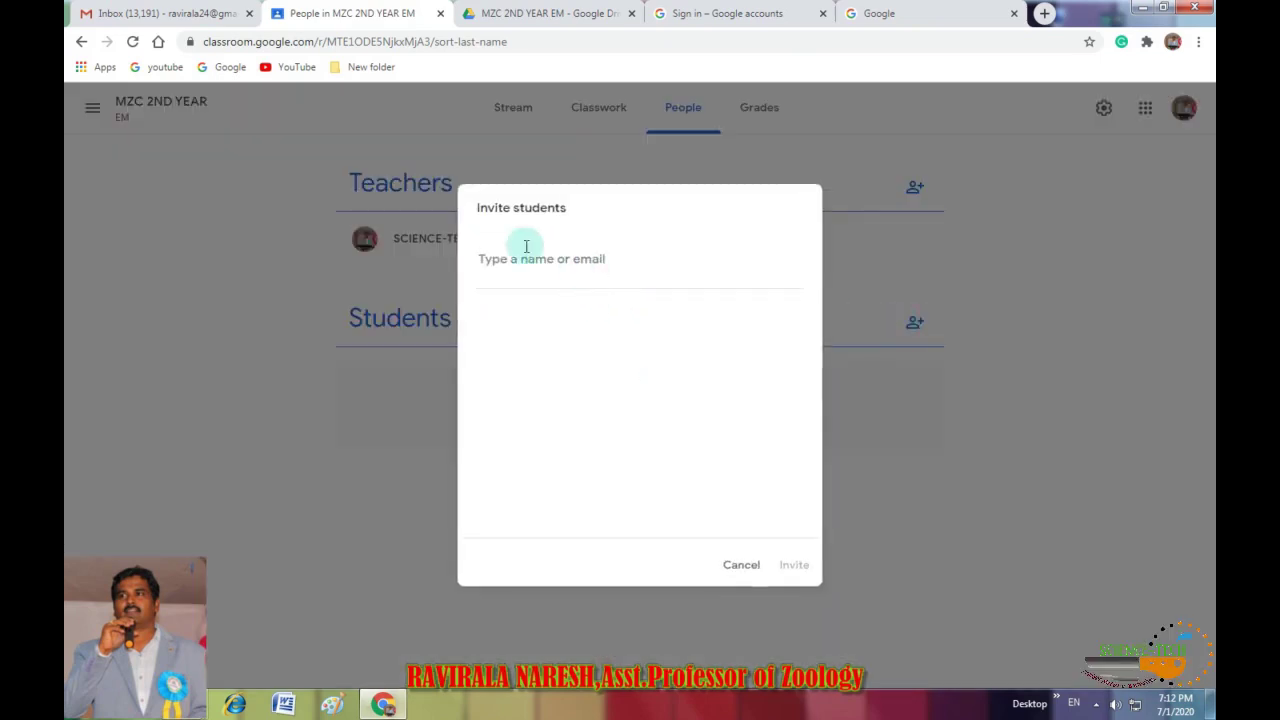
{"action": "left_click", "coordinate": [572, 263]}
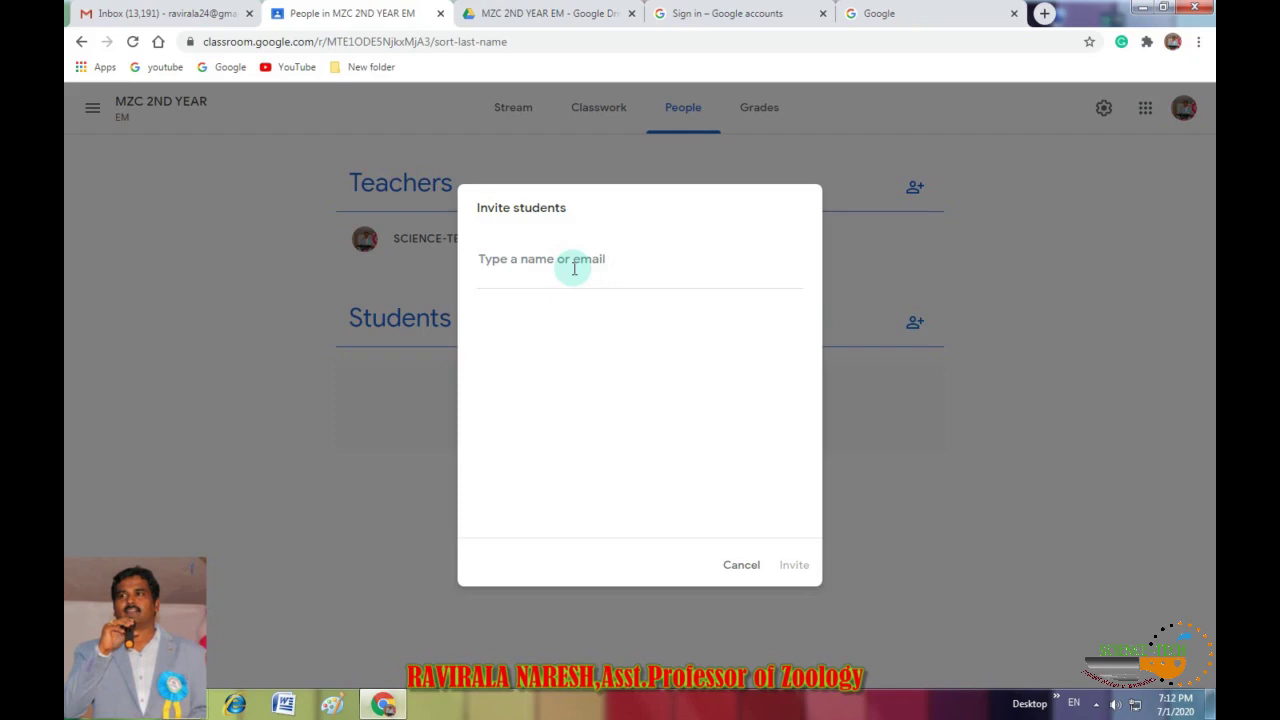
{"action": "type", "text": "sangi"}
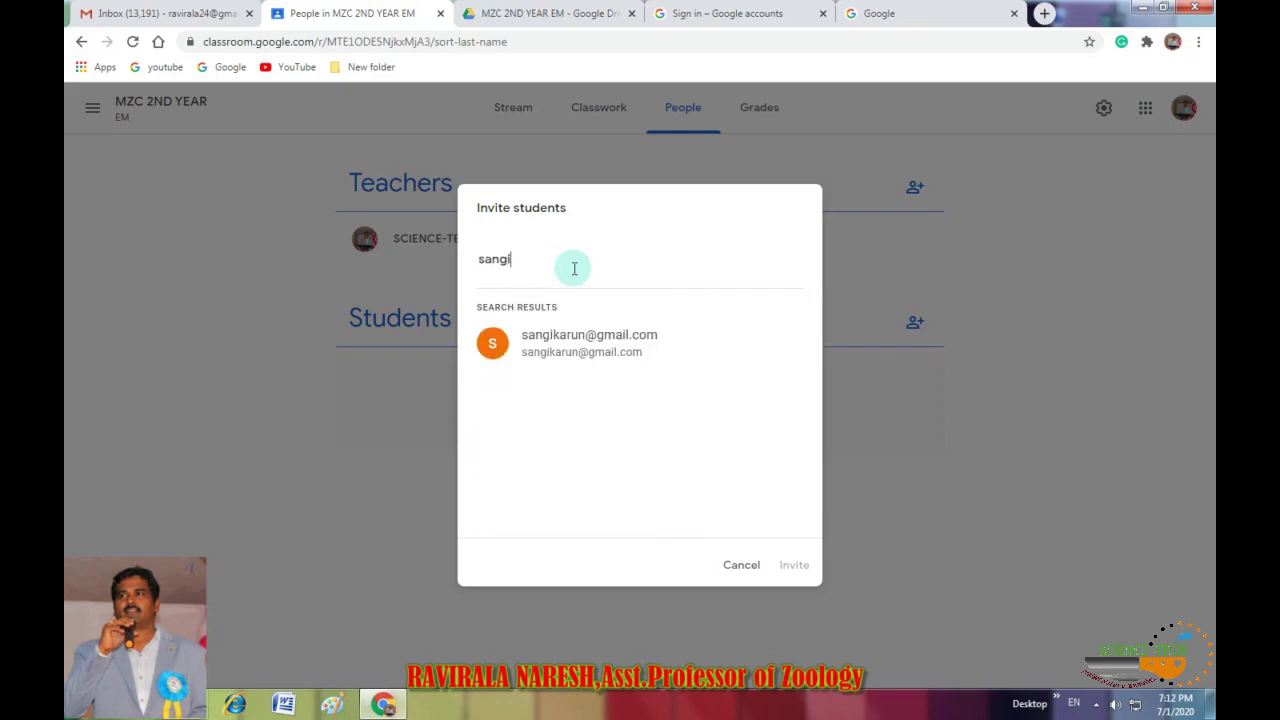
{"action": "left_click", "coordinate": [598, 348]}
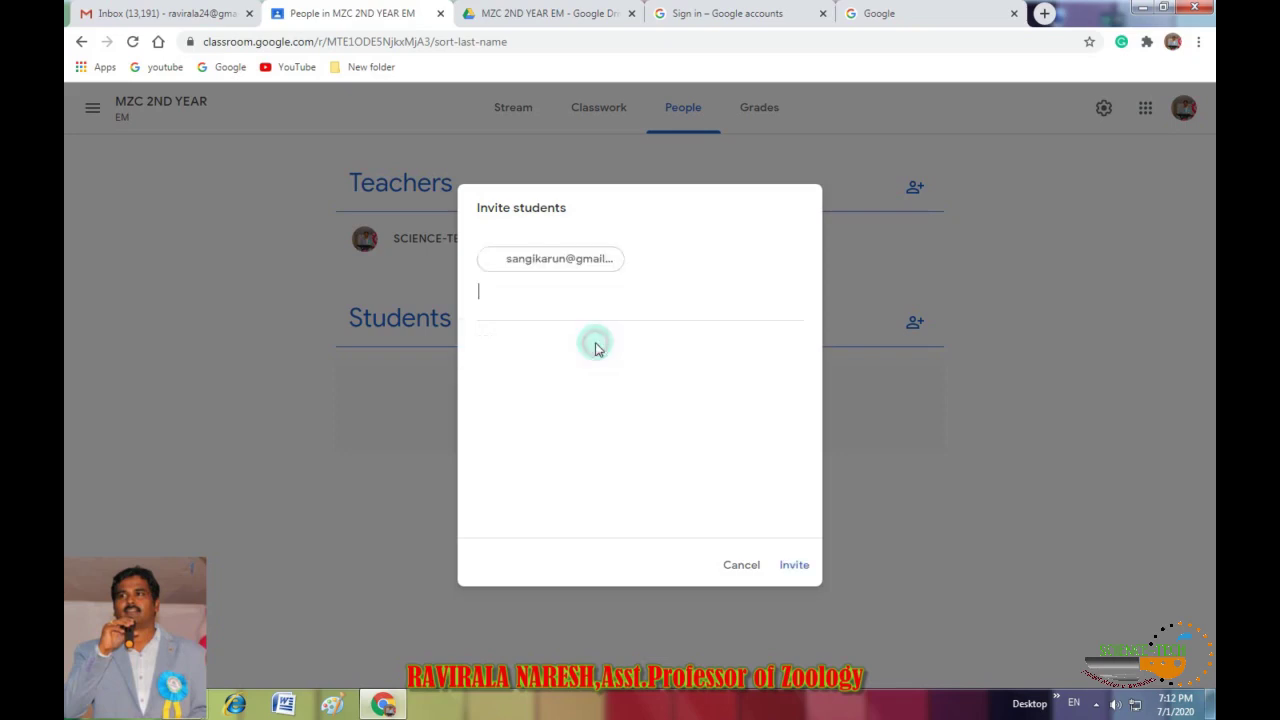
{"action": "left_click", "coordinate": [794, 565]}
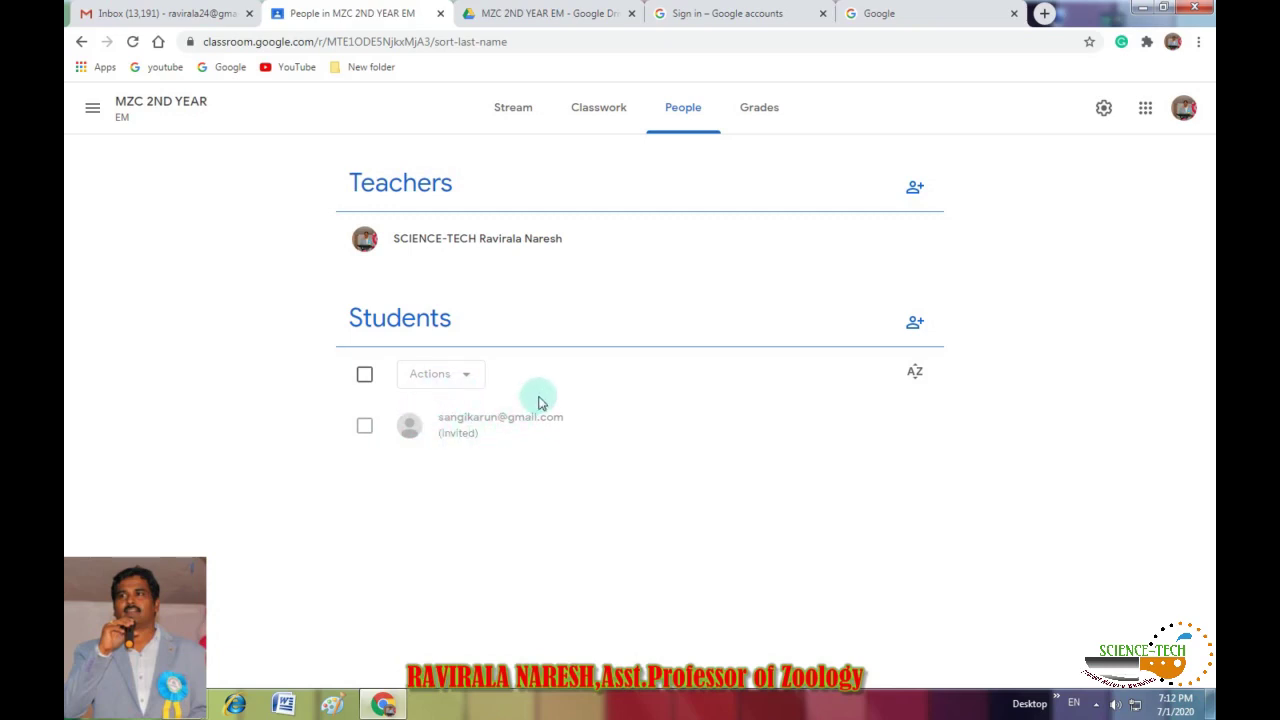
- Sign in to Google Classroom with the invited student's account by entering the account password
{"action": "left_click", "coordinate": [717, 11]}
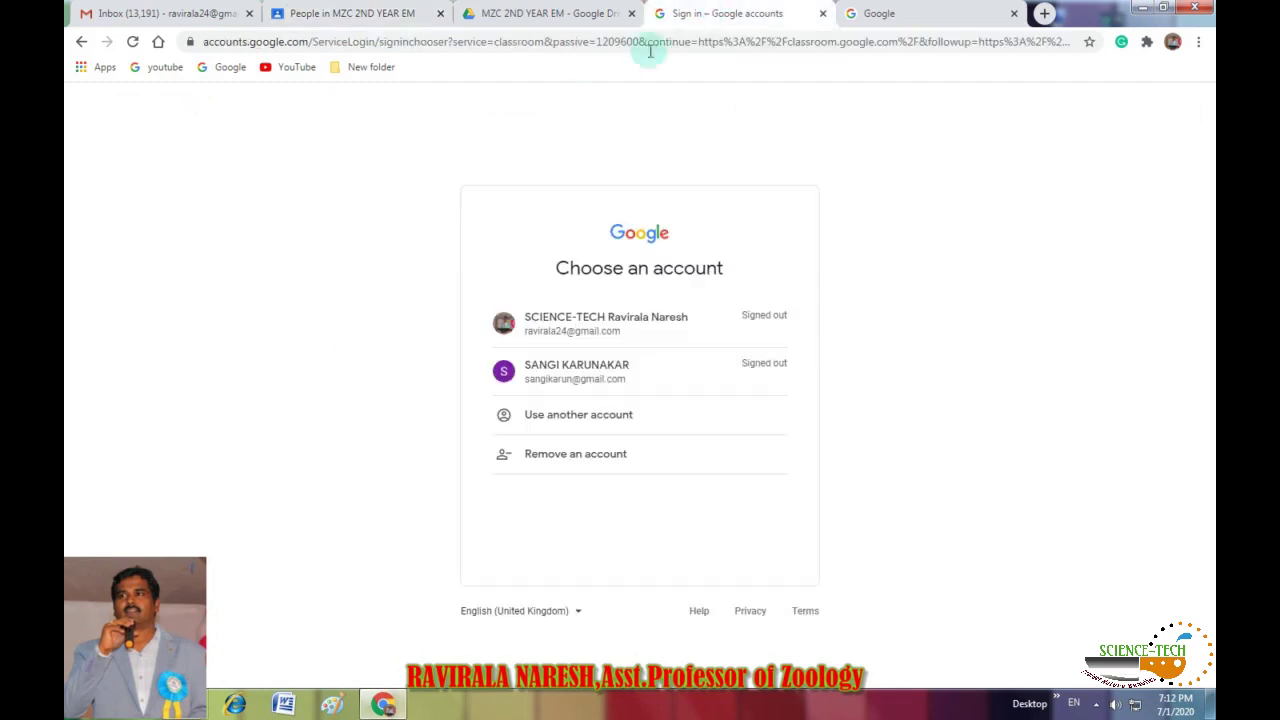
{"action": "left_click", "coordinate": [589, 377]}
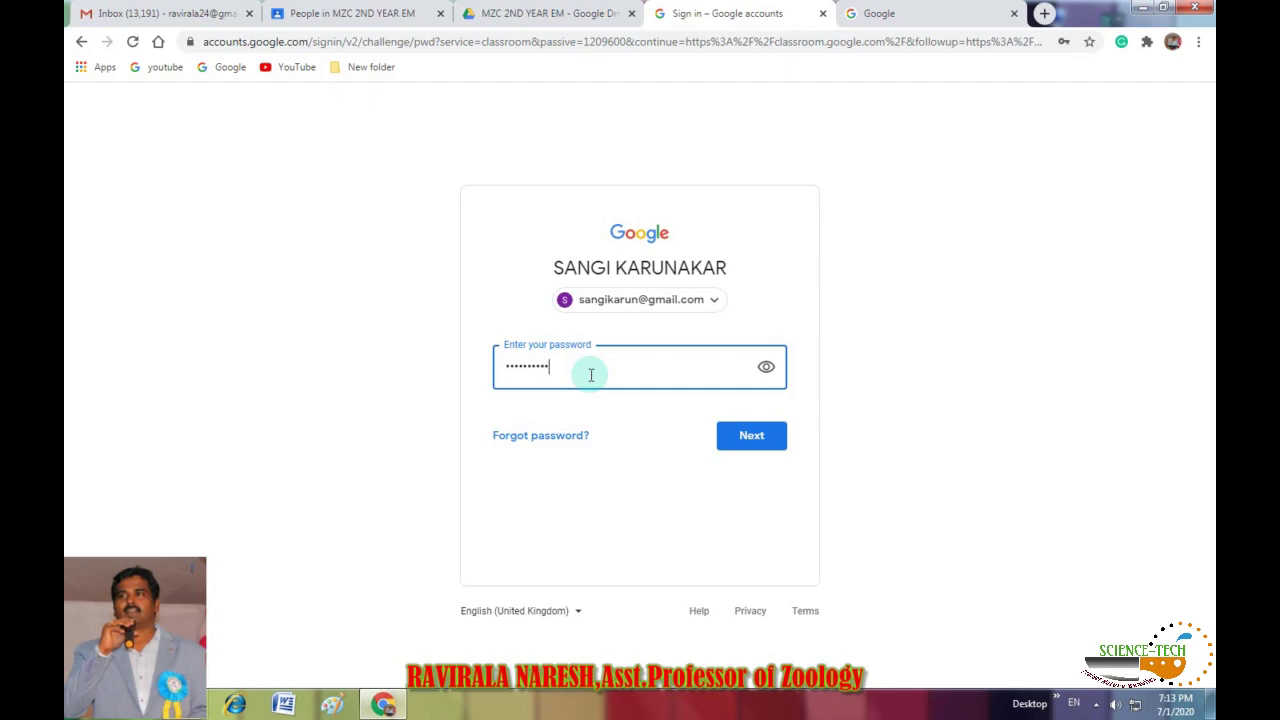
{"action": "left_click", "coordinate": [706, 437]}
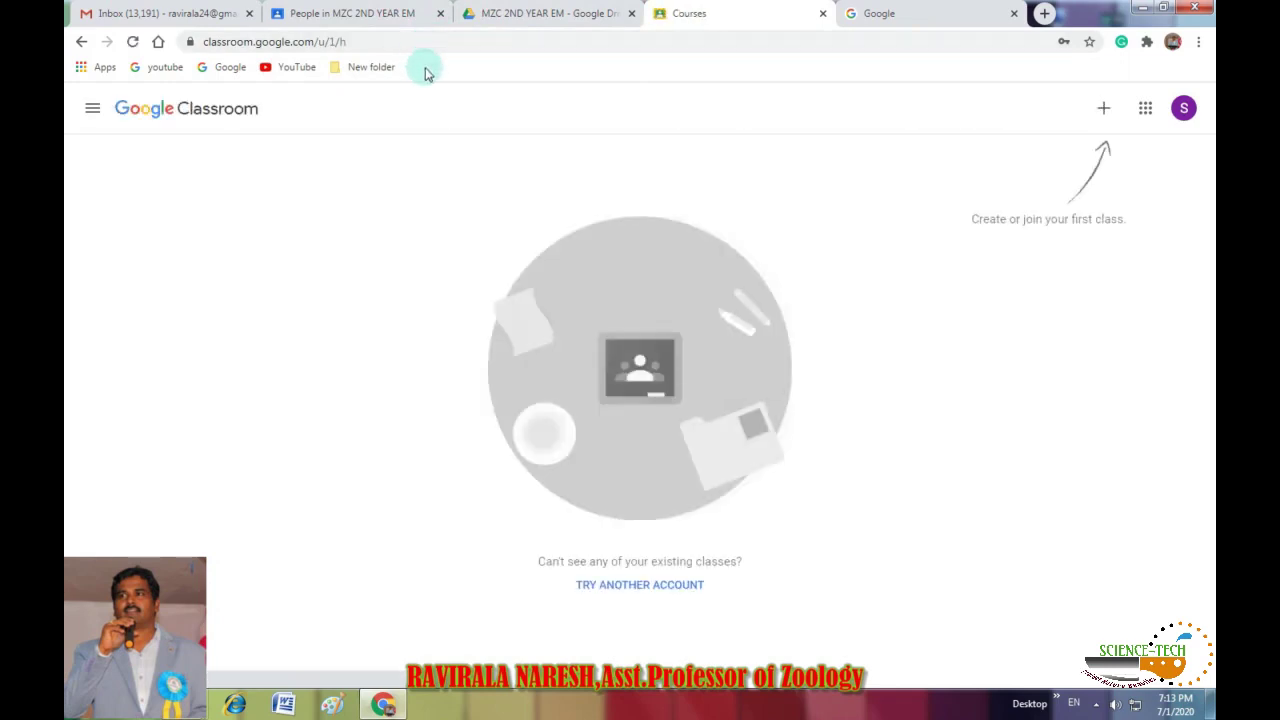
{"action": "left_click", "coordinate": [82, 43]}
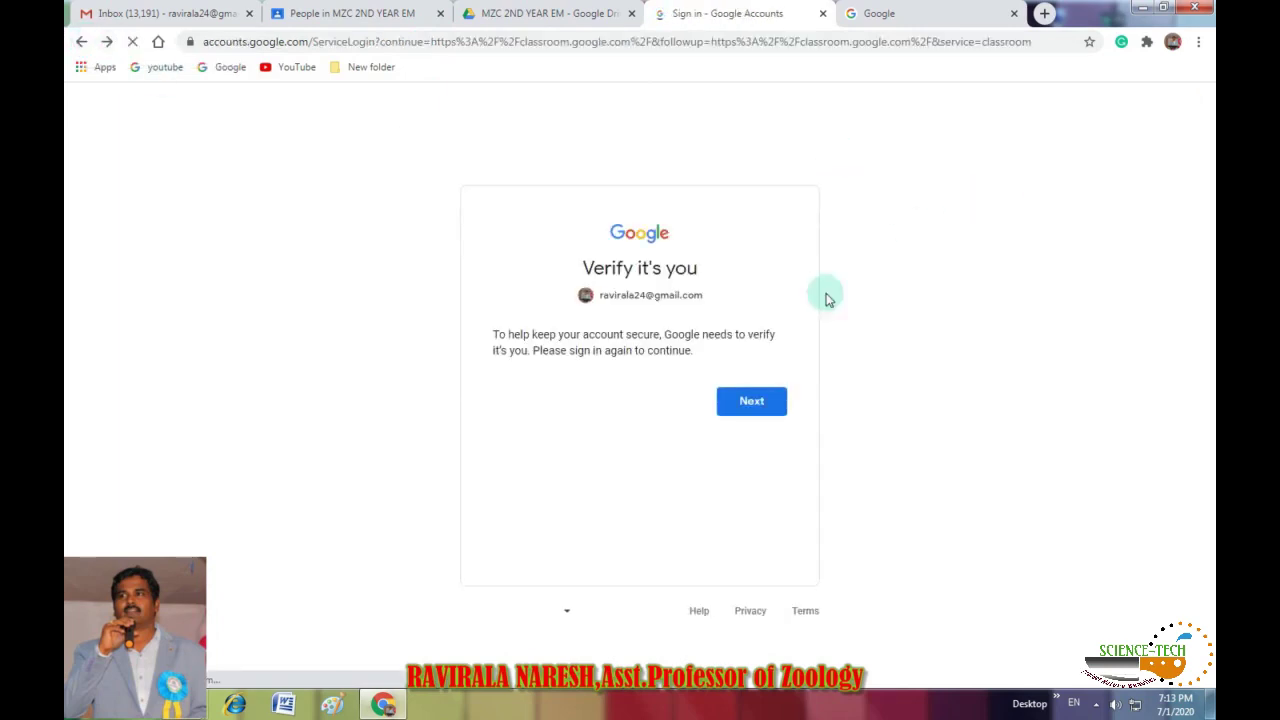
{"action": "left_click", "coordinate": [757, 408]}
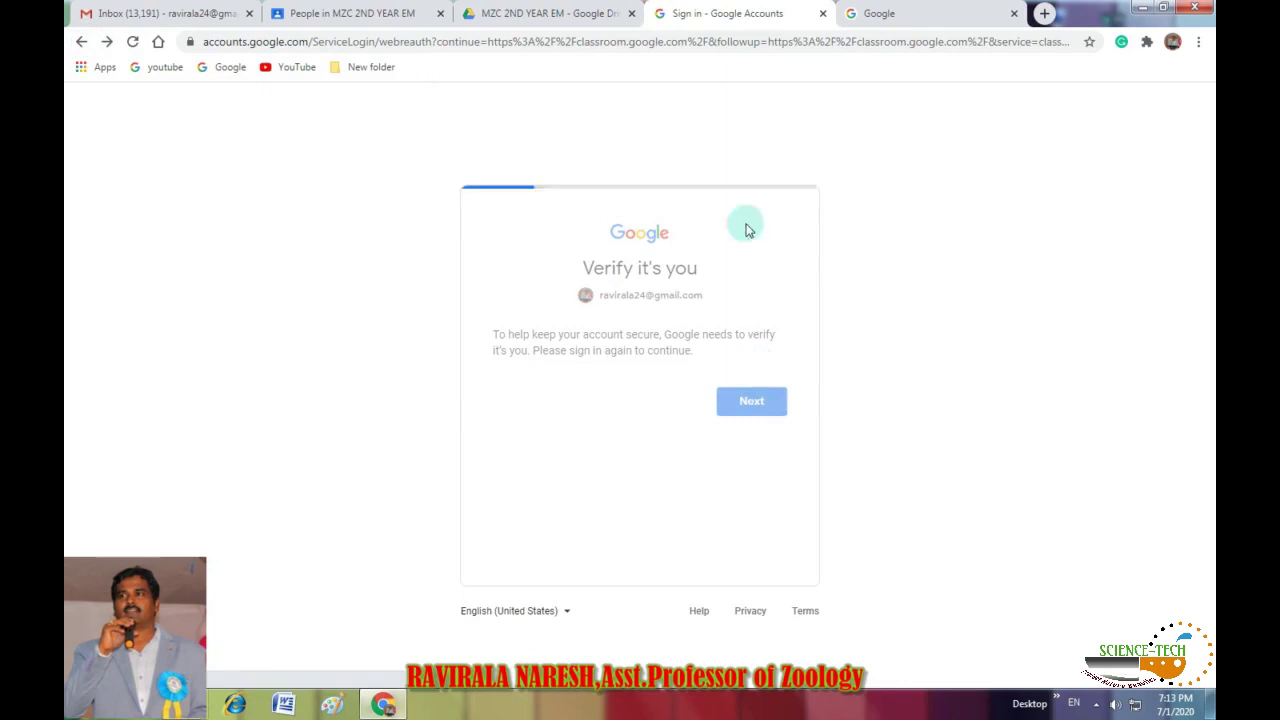
- Open Gmail from the Google home page and switch to the student's account
{"action": "left_click", "coordinate": [922, 18]}
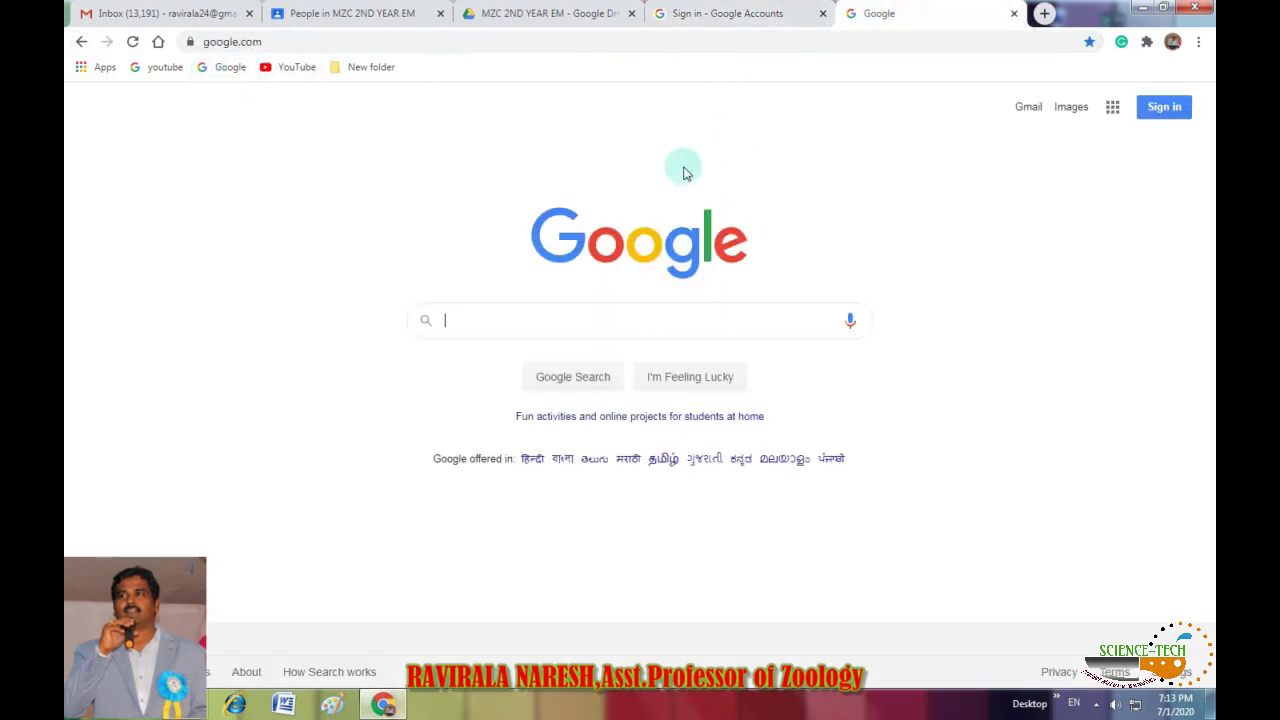
{"action": "left_click", "coordinate": [1030, 108]}
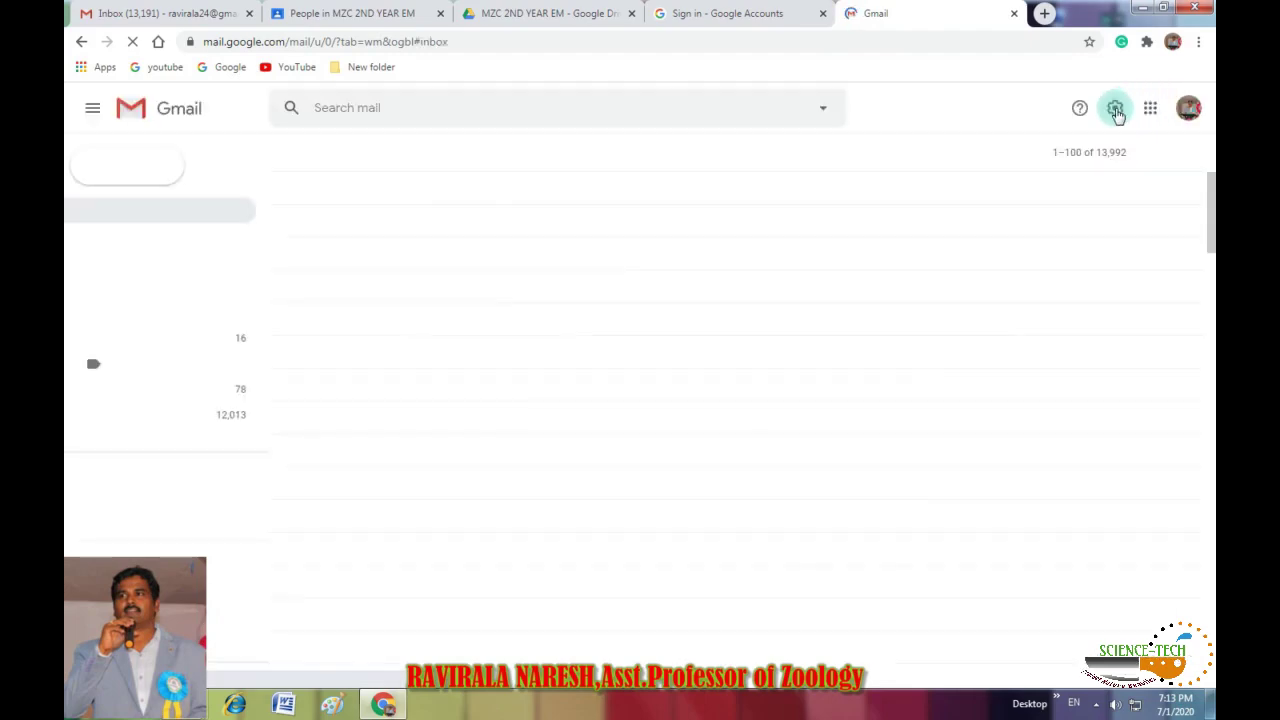
{"action": "left_click", "coordinate": [1188, 108]}
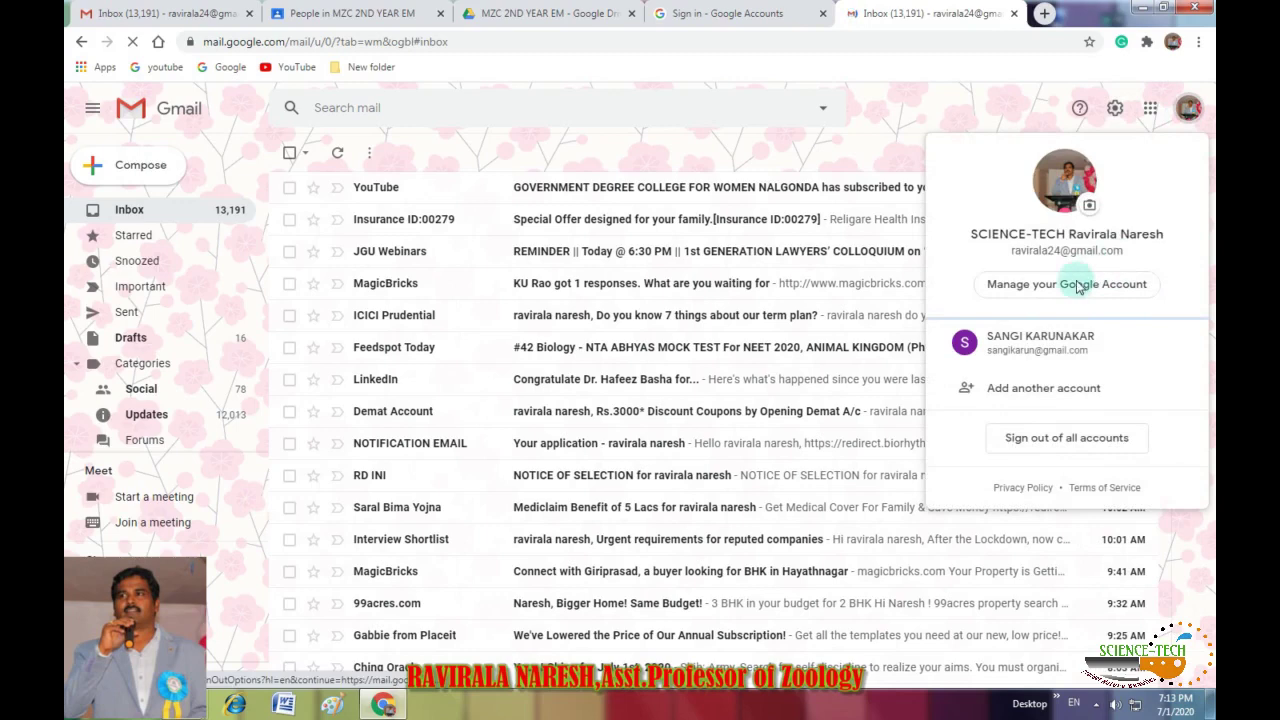
{"action": "left_click", "coordinate": [1052, 338]}
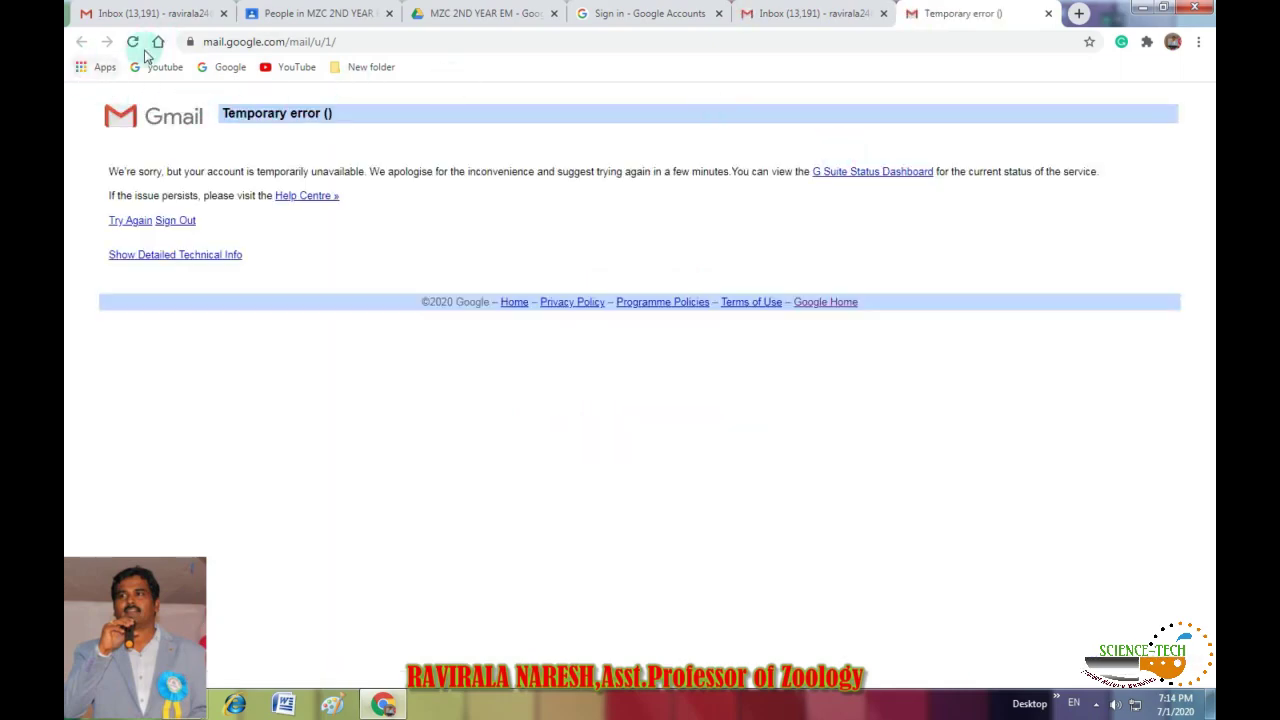
- Reload the student's mailbox and open the "MZC 2ND YEAR EM" class invitation e-mail
{"action": "left_click", "coordinate": [765, 13]}
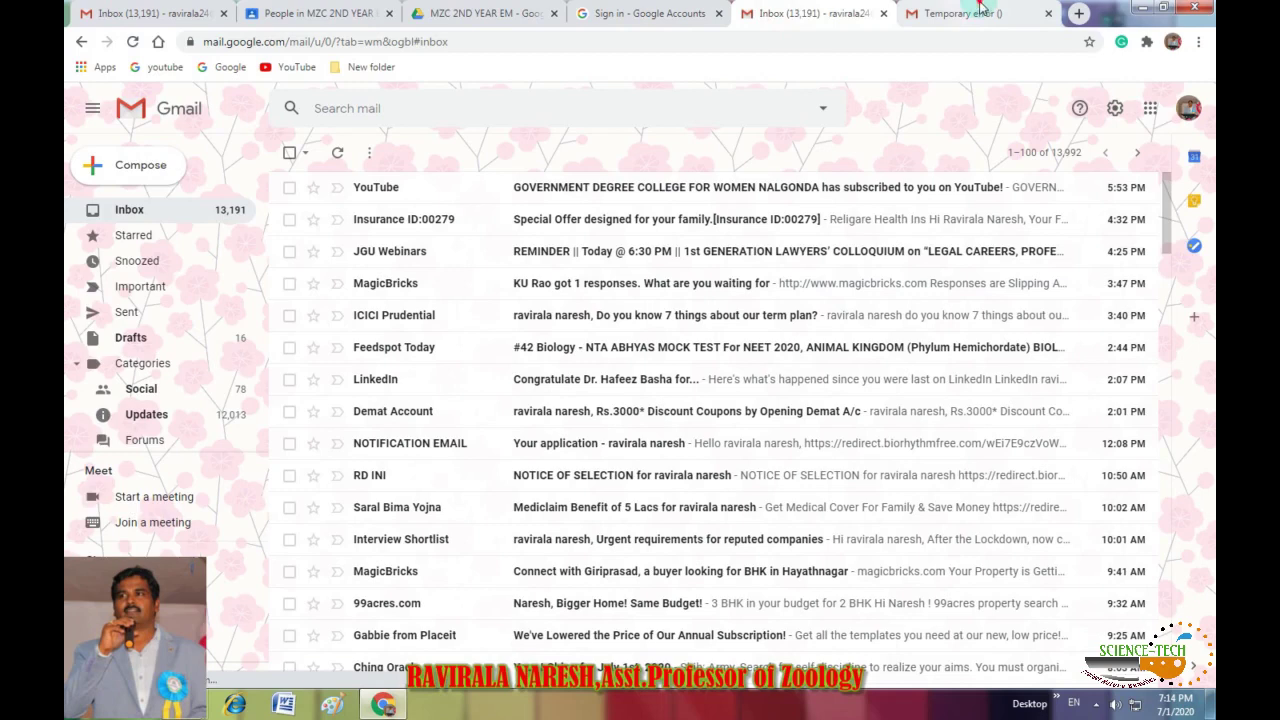
{"action": "left_click", "coordinate": [975, 12]}
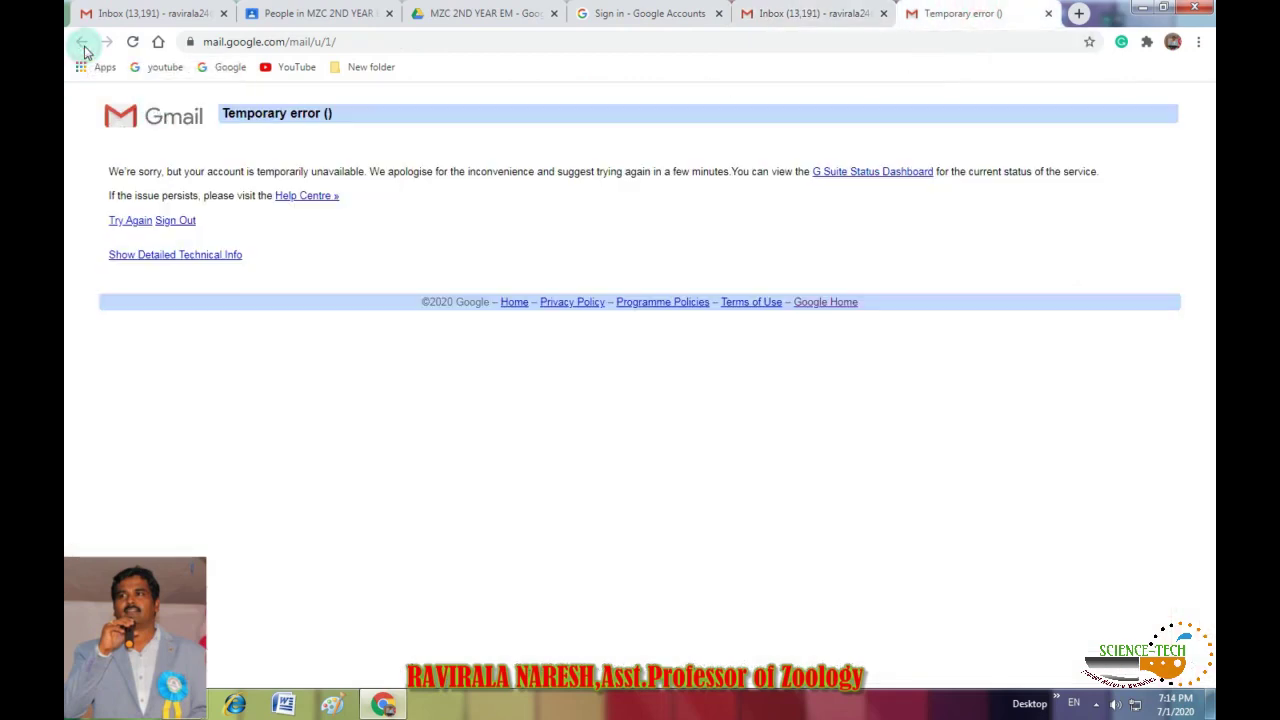
{"action": "left_click", "coordinate": [503, 46]}
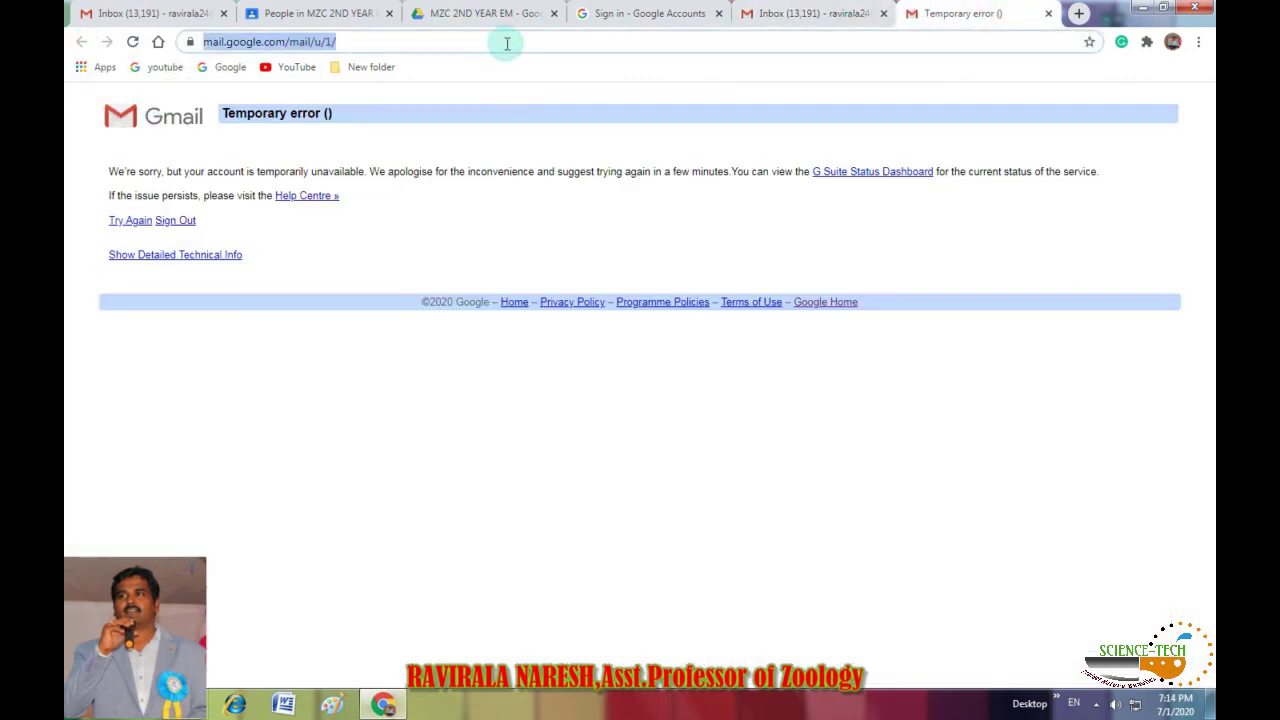
{"action": "key", "text": "Return"}
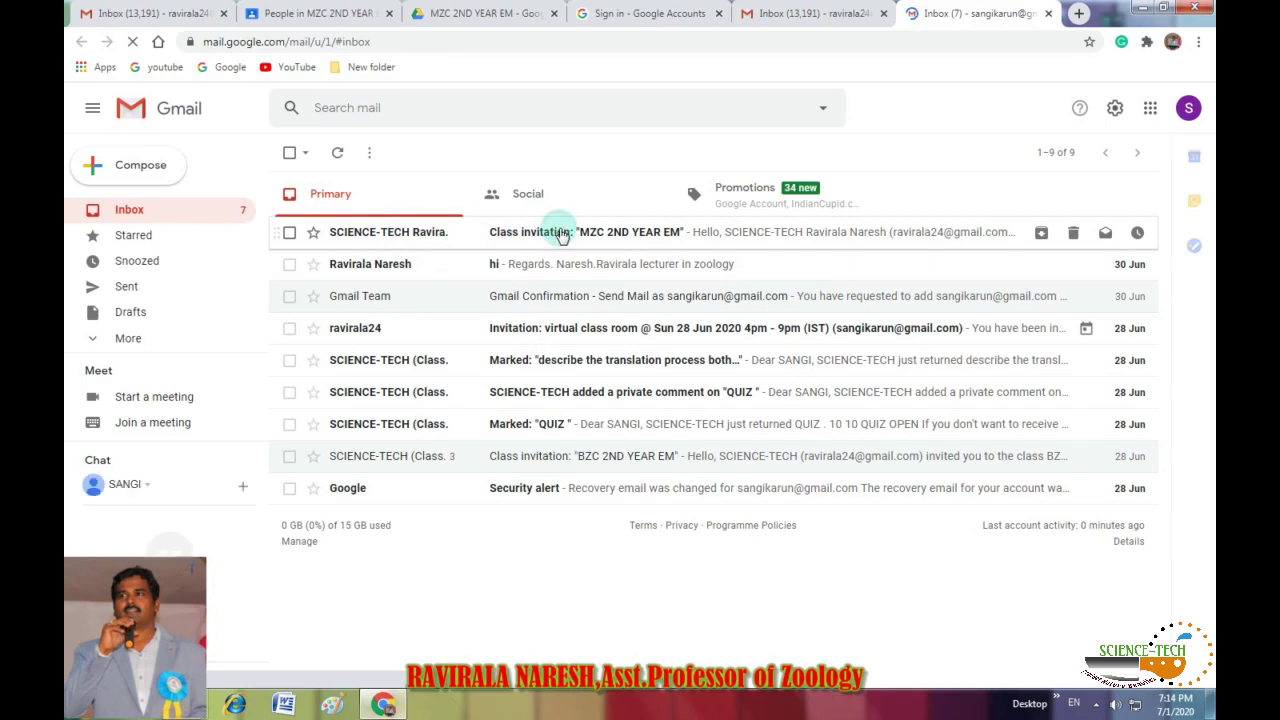
{"action": "left_click", "coordinate": [600, 234]}
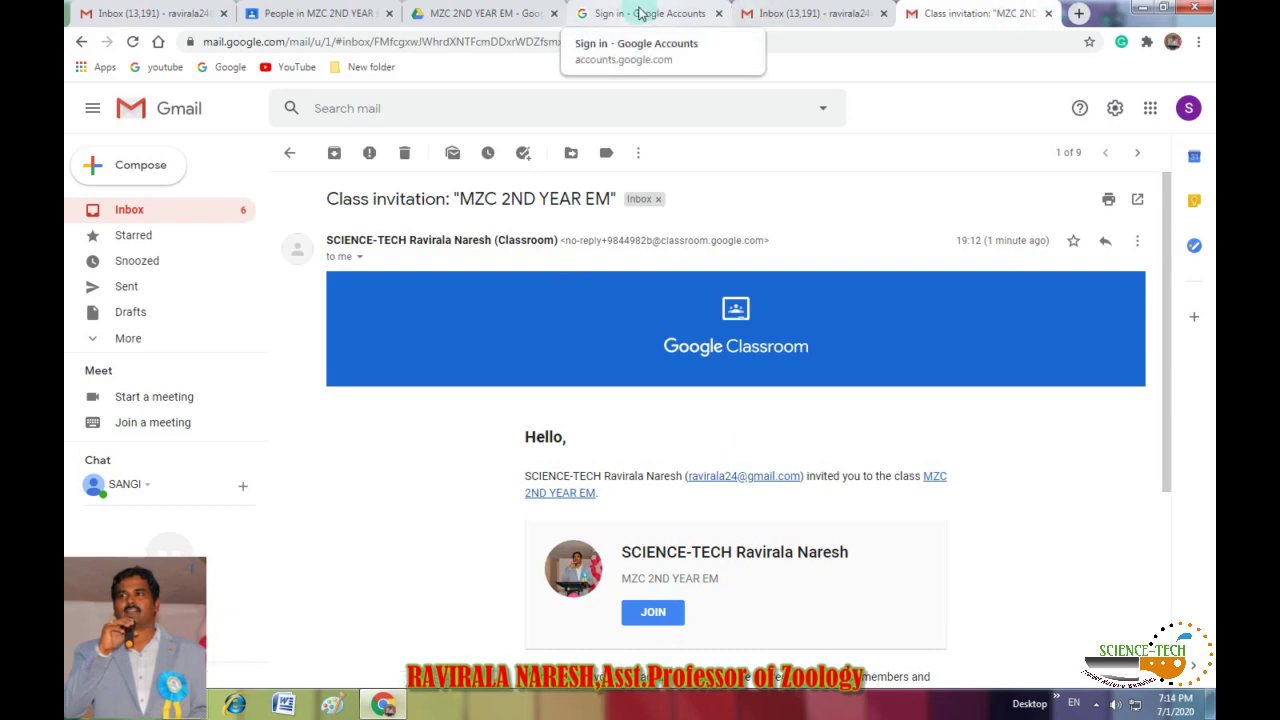
- Switch to Google Classroom under the student's account and show the options for joining or creating a class
{"action": "left_click", "coordinate": [1151, 110]}
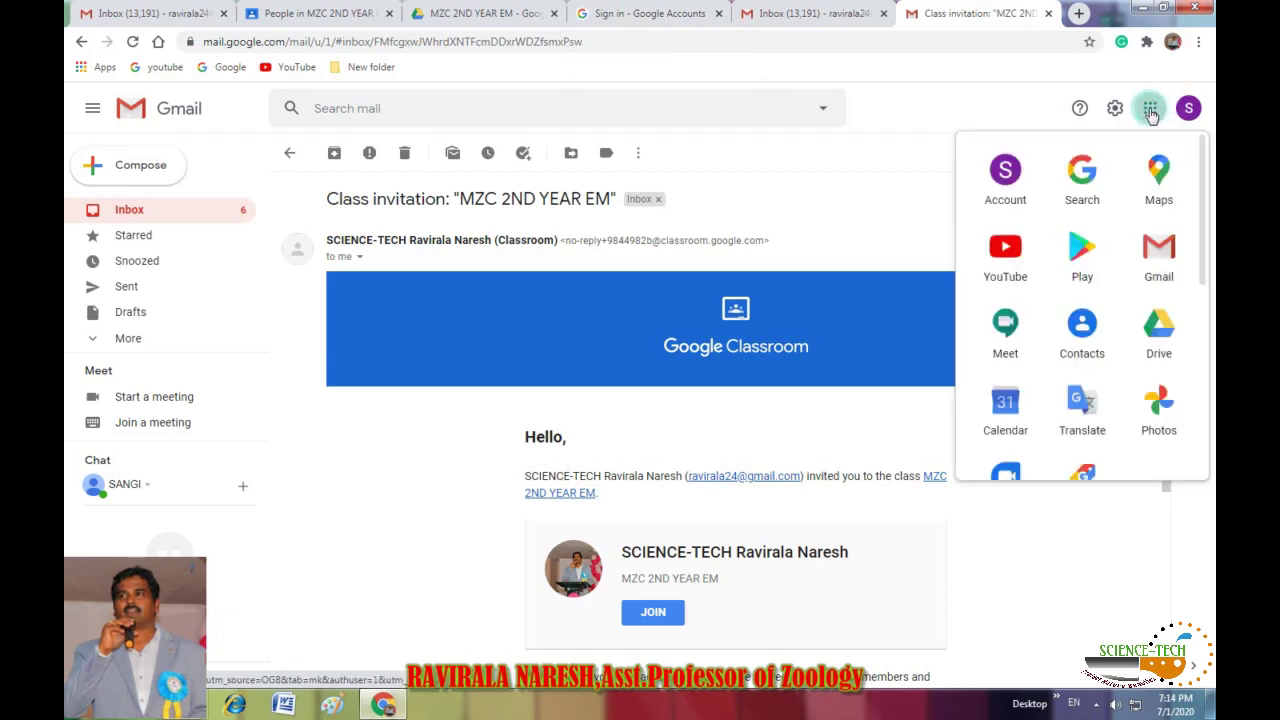
{"action": "scroll", "coordinate": [1070, 395], "scroll_direction": "down", "scroll_amount": 3}
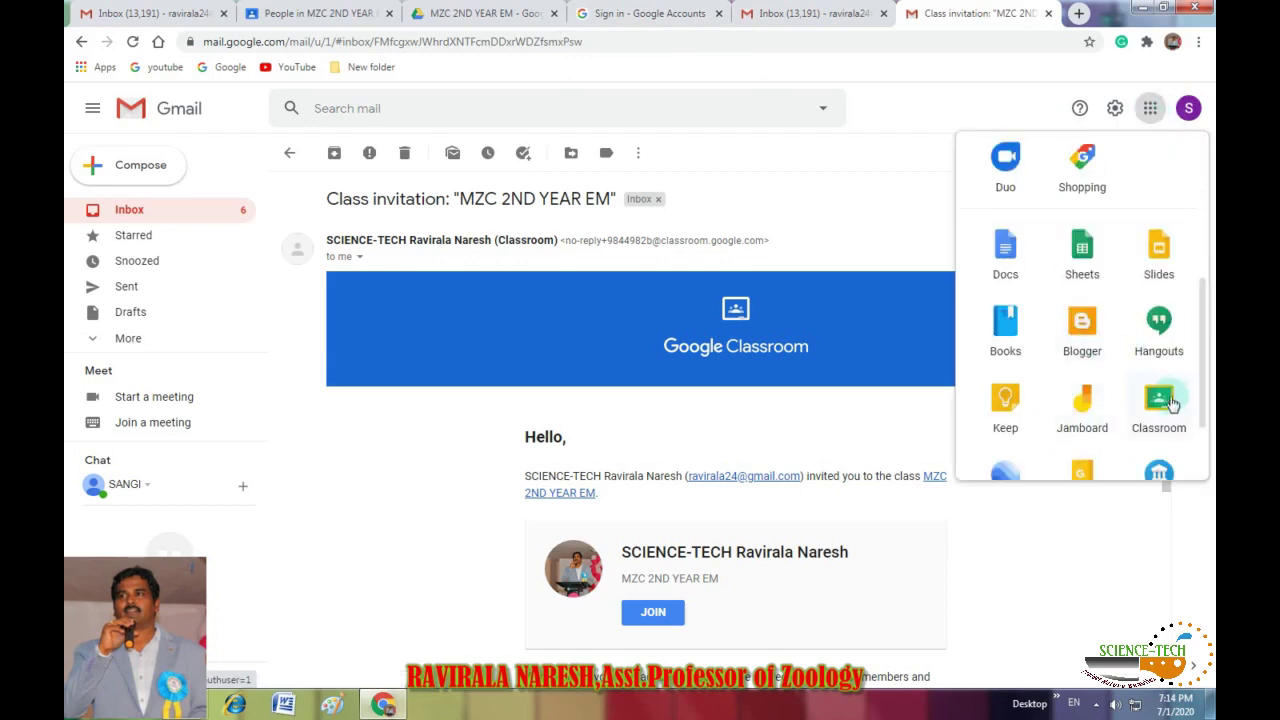
{"action": "left_click", "coordinate": [1162, 403]}
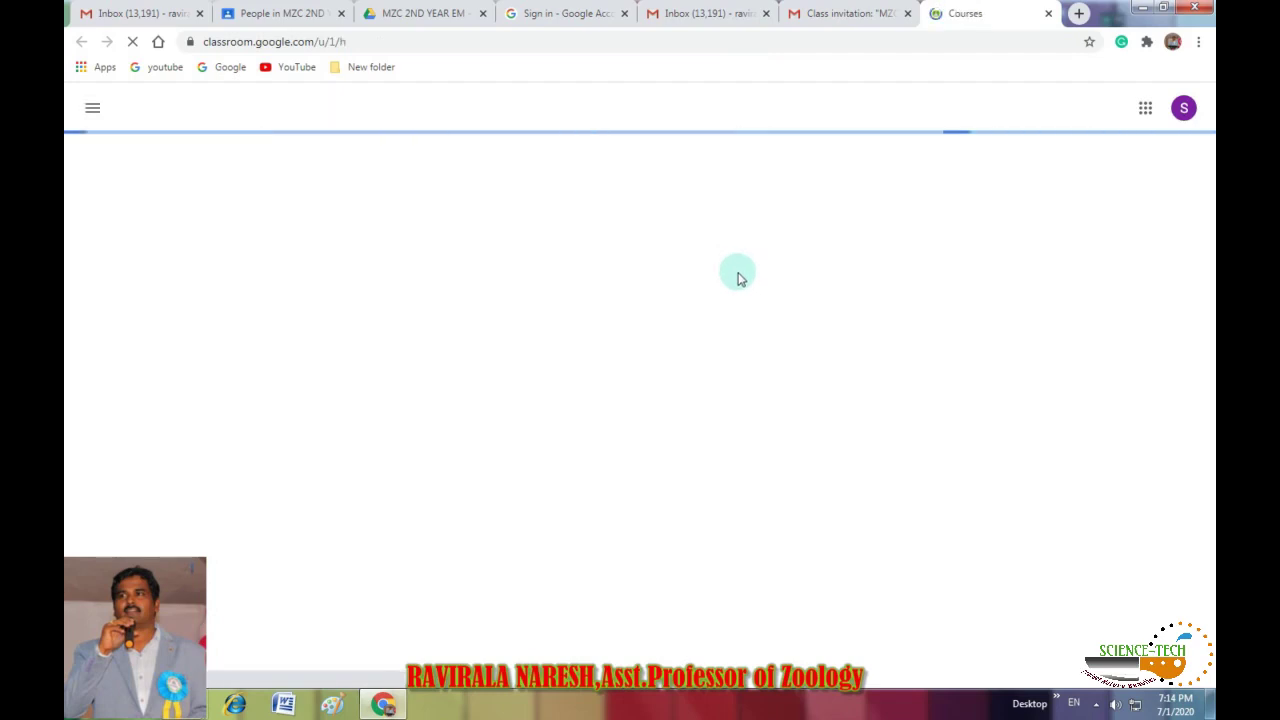
{"action": "left_click", "coordinate": [1103, 108]}
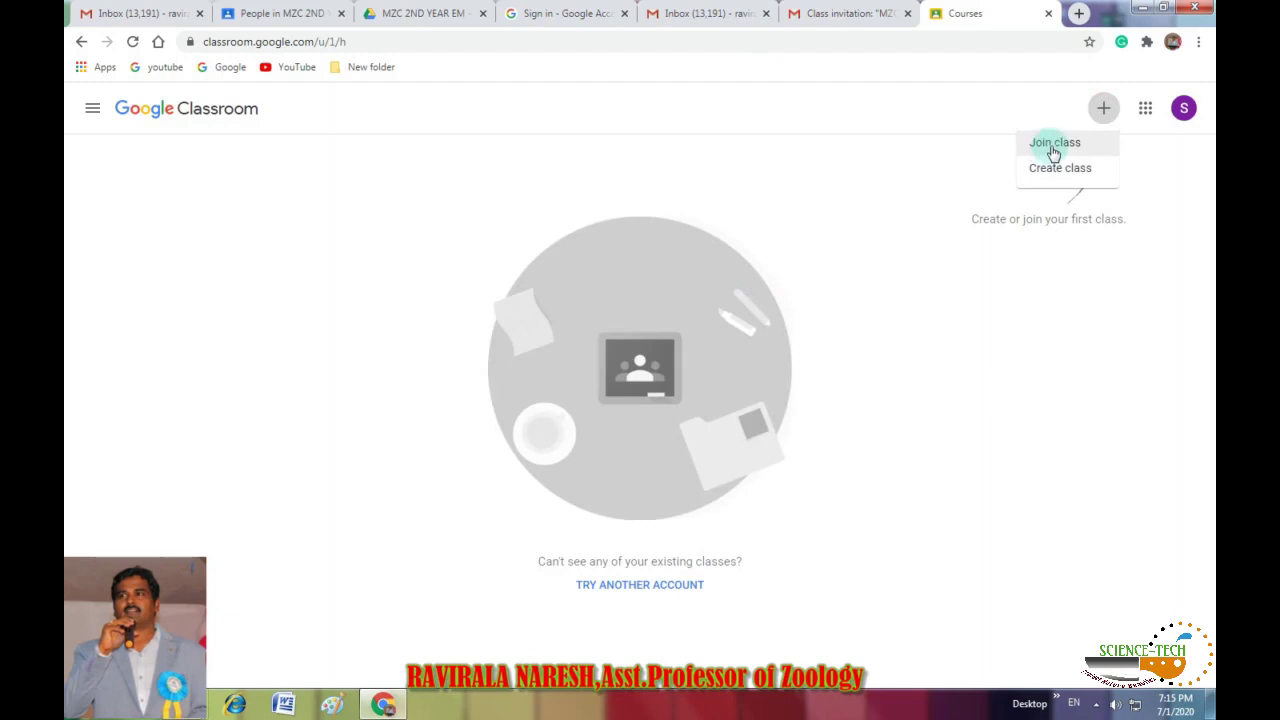
- Copy the class code from the teacher's MZC 2ND YEAR class stream
{"action": "left_click", "coordinate": [443, 13]}
{"action": "left_click", "coordinate": [274, 14]}
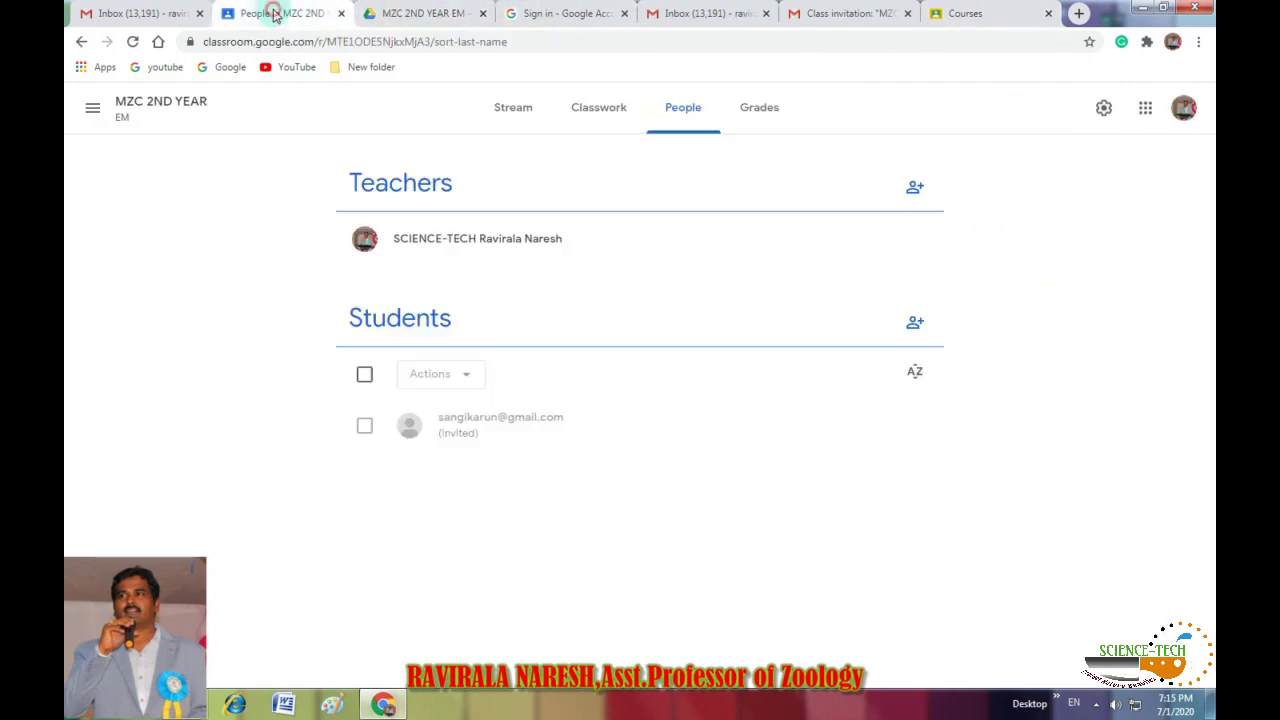
{"action": "left_click", "coordinate": [526, 107]}
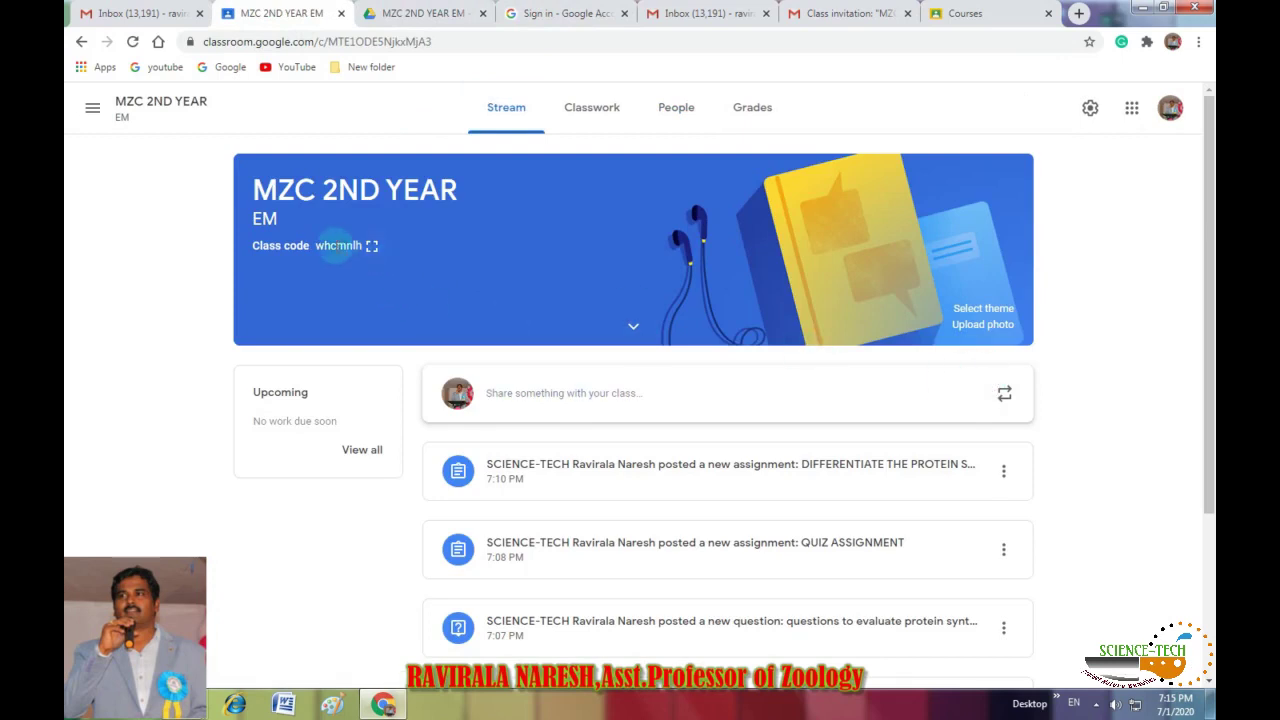
{"action": "left_click_drag", "start_coordinate": [316, 245], "coordinate": [362, 256]}
{"action": "key", "text": "ctrl+c"}
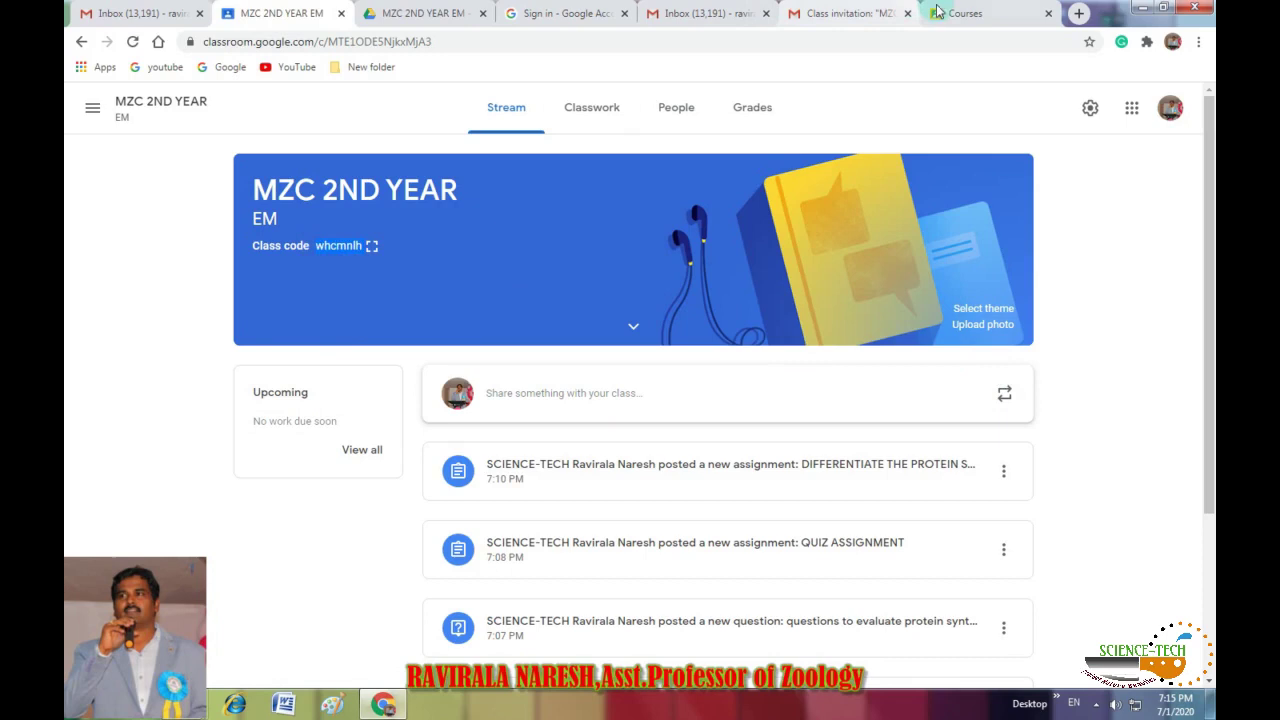
- Join the class from the student's account with the copied class code
{"action": "left_click", "coordinate": [965, 13]}
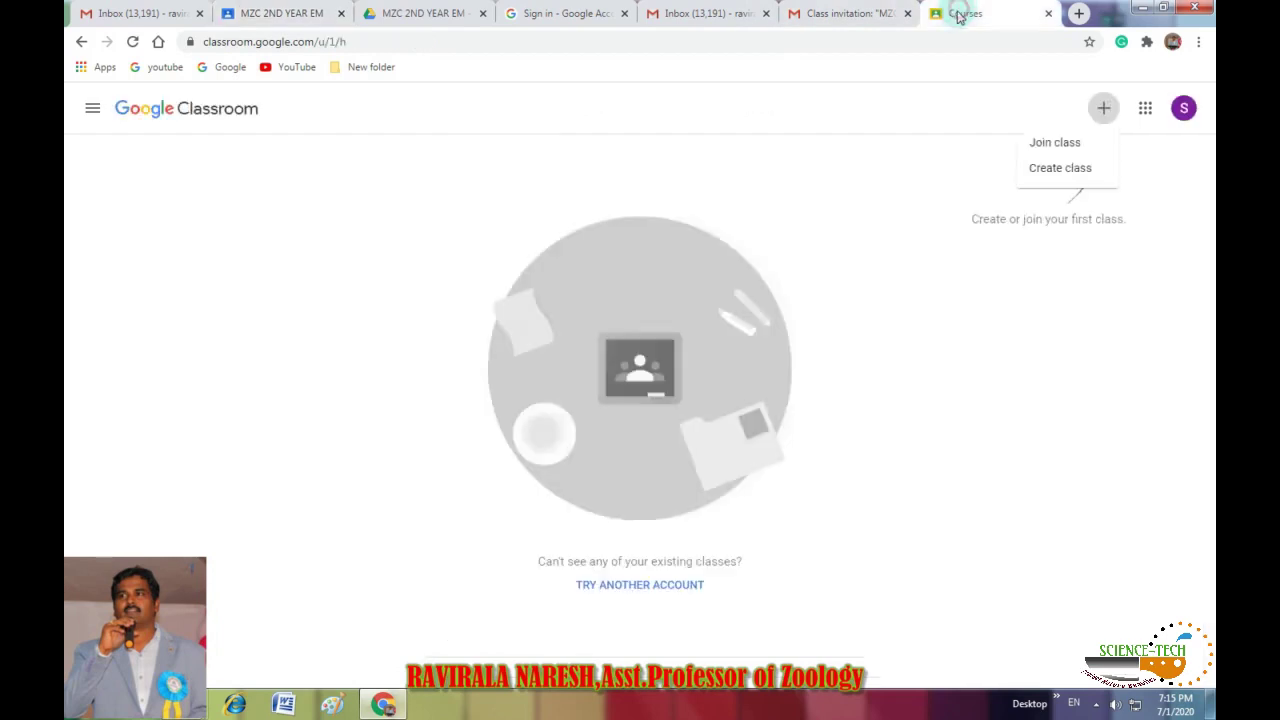
{"action": "left_click", "coordinate": [1080, 146]}
{"action": "key", "text": "ctrl+v"}
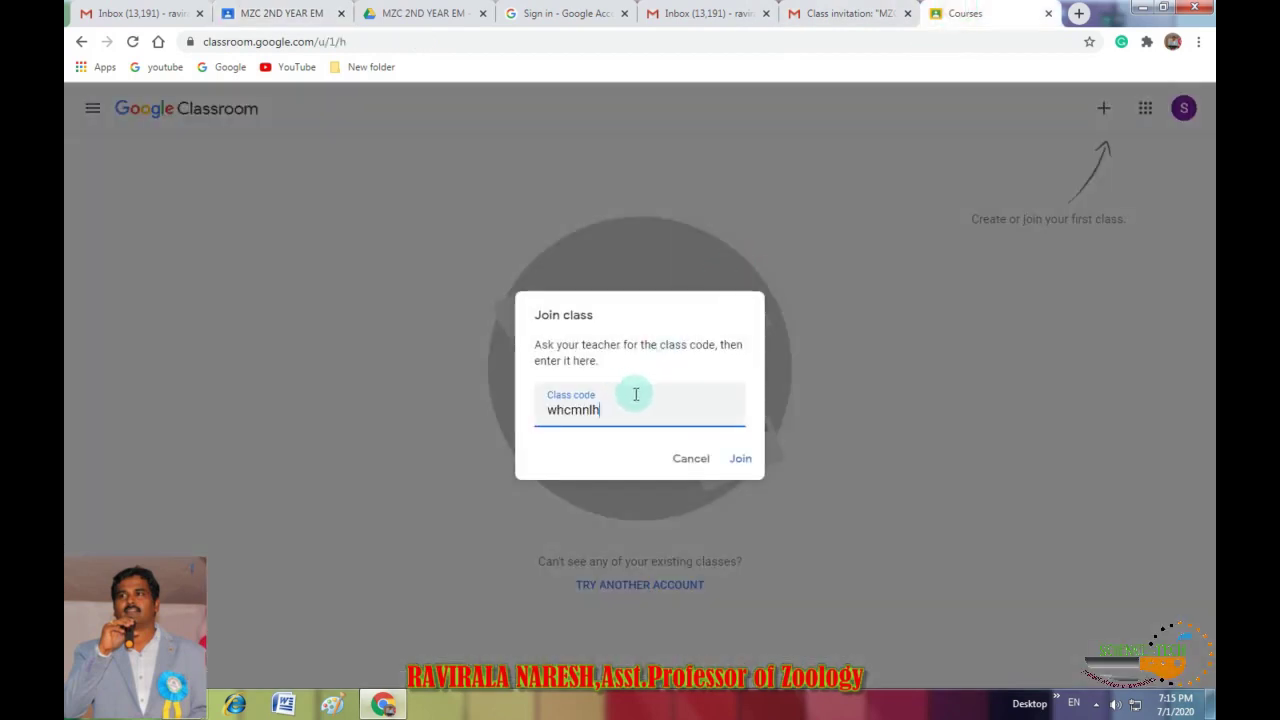
{"action": "left_click", "coordinate": [740, 460]}
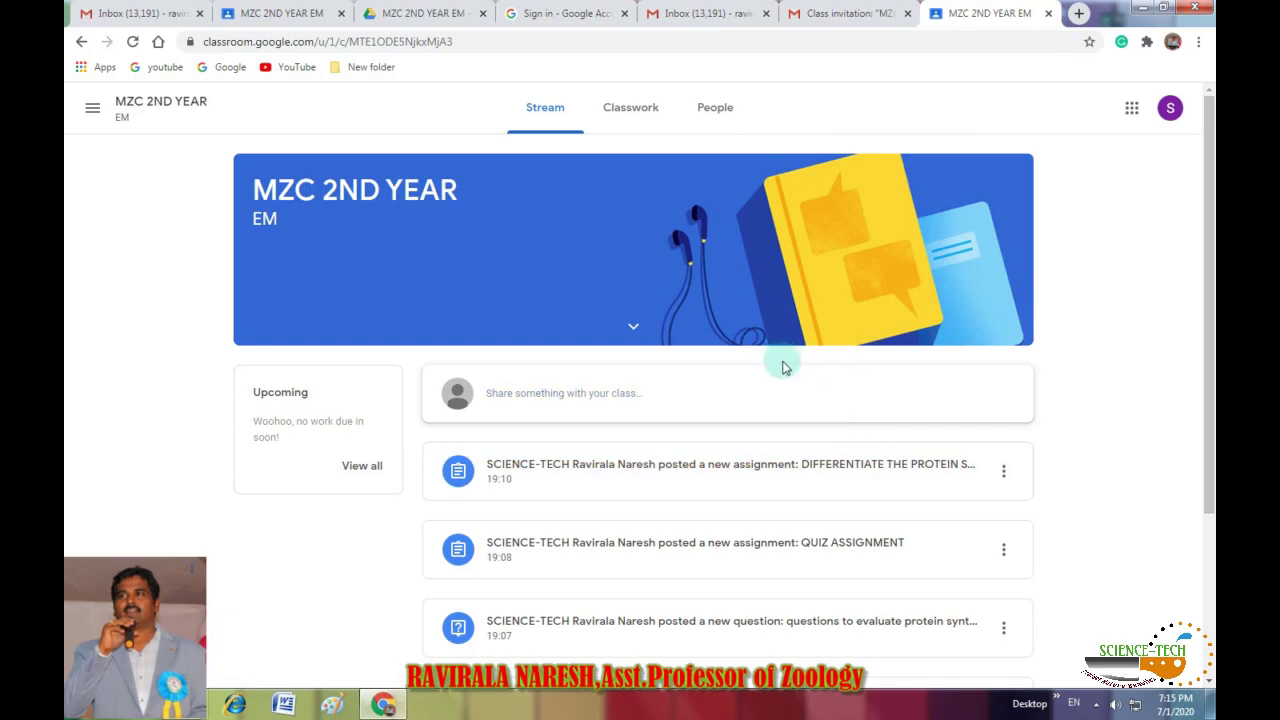
- Check the People list in the teacher's MZC 2ND YEAR class and view the protein synthesis assignment in the student's account
{"action": "left_click", "coordinate": [408, 13]}
{"action": "left_click", "coordinate": [286, 13]}
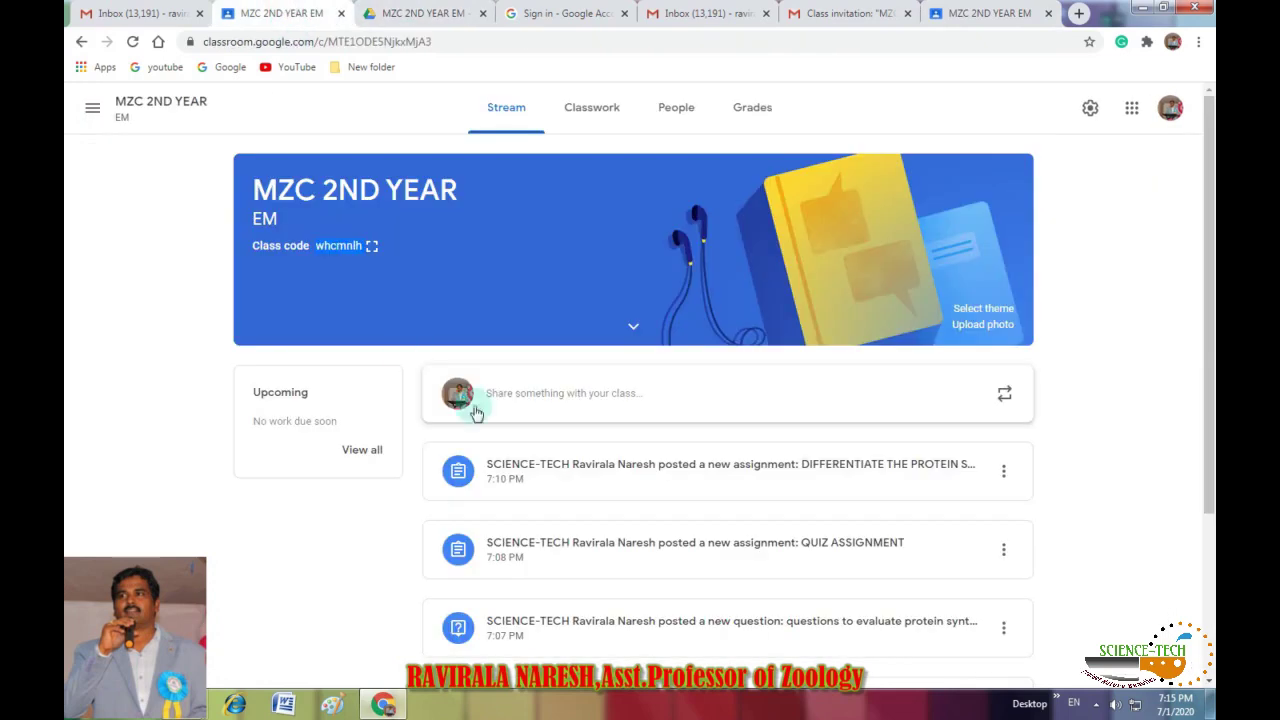
{"action": "left_click", "coordinate": [676, 107]}
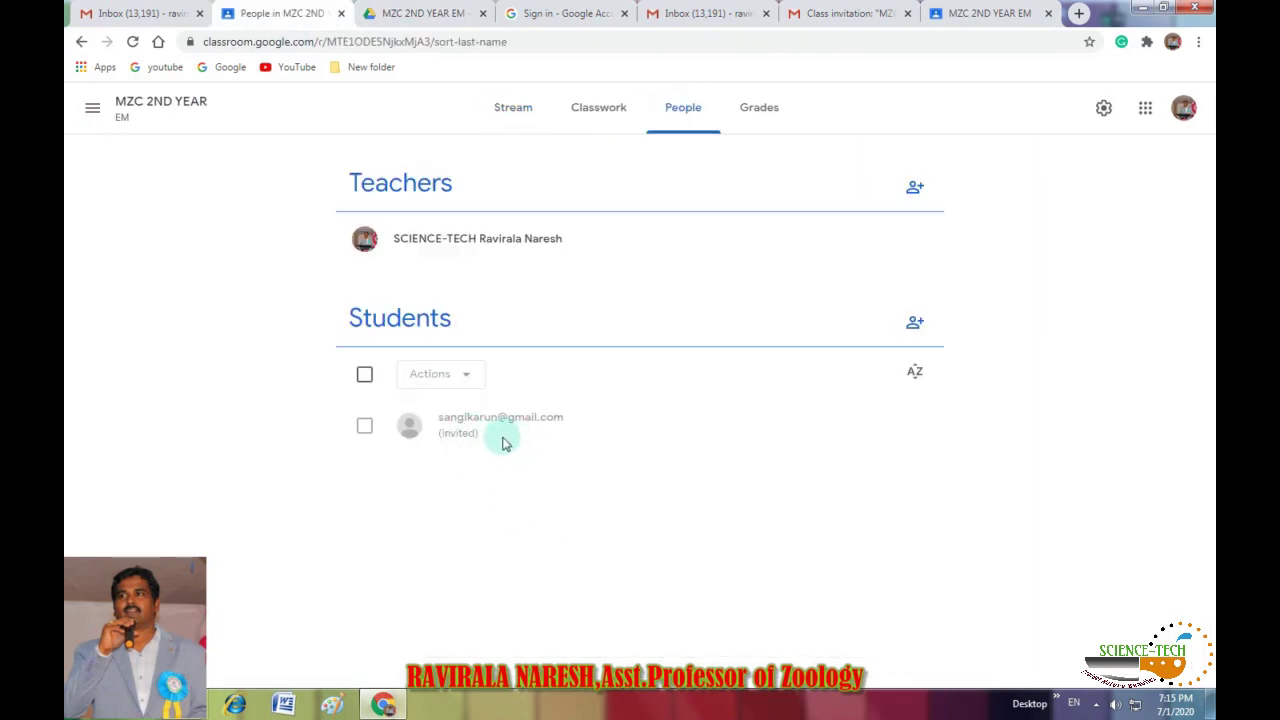
{"action": "left_click", "coordinate": [979, 12]}
{"action": "left_click", "coordinate": [600, 482]}
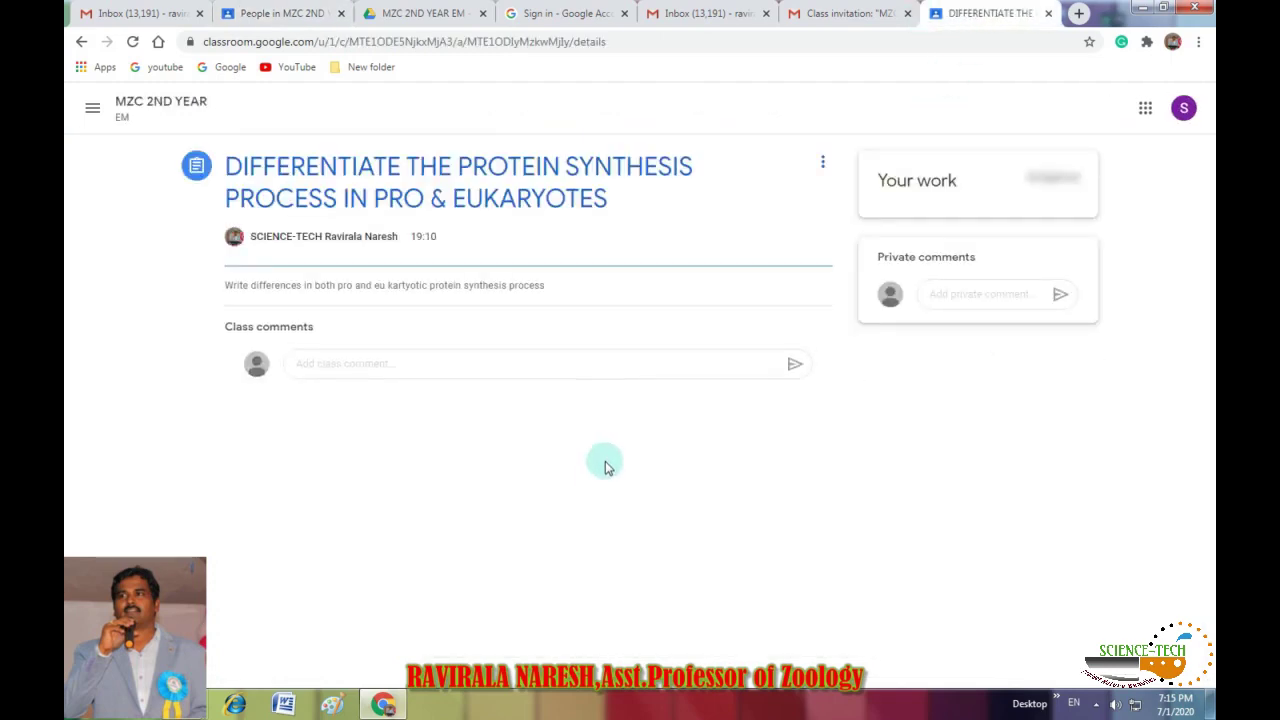
{"action": "left_click", "coordinate": [428, 13]}
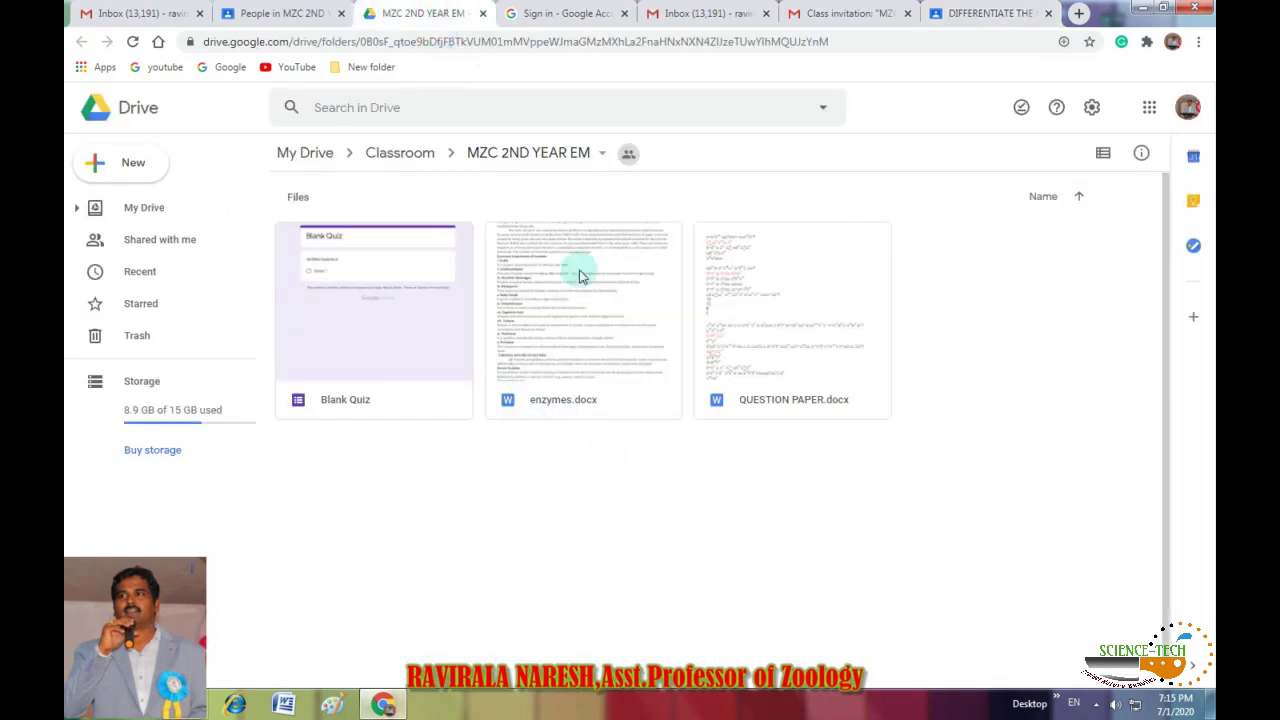
{"action": "left_click", "coordinate": [282, 13]}
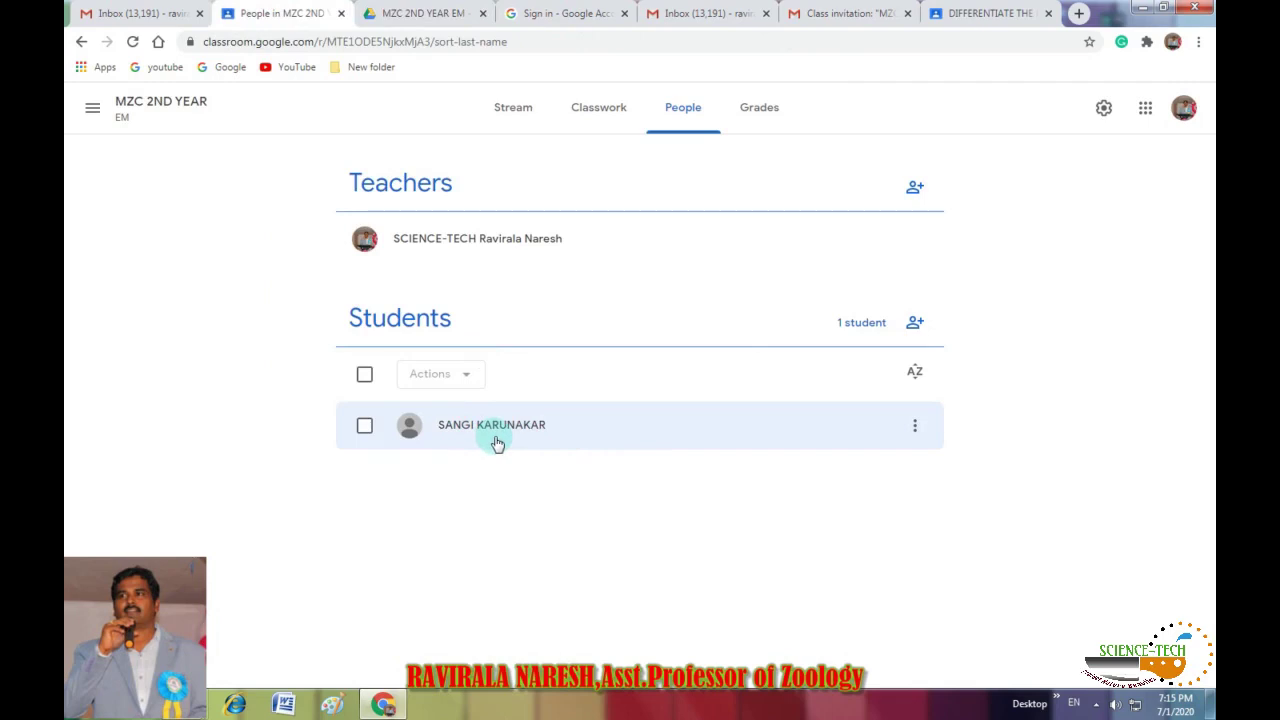
- Show the individual options for the enrolled student and the group actions available for all selected students
{"action": "left_click", "coordinate": [912, 427]}
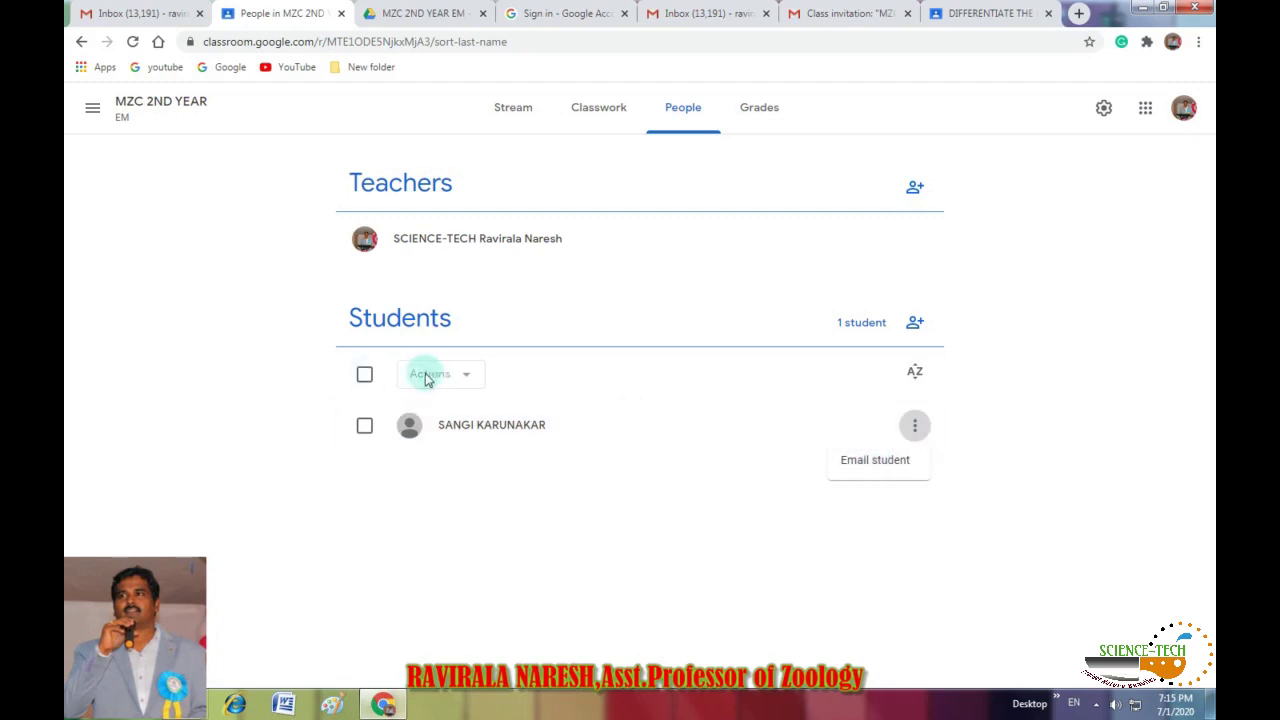
{"action": "left_click", "coordinate": [365, 376]}
{"action": "left_click", "coordinate": [463, 376]}
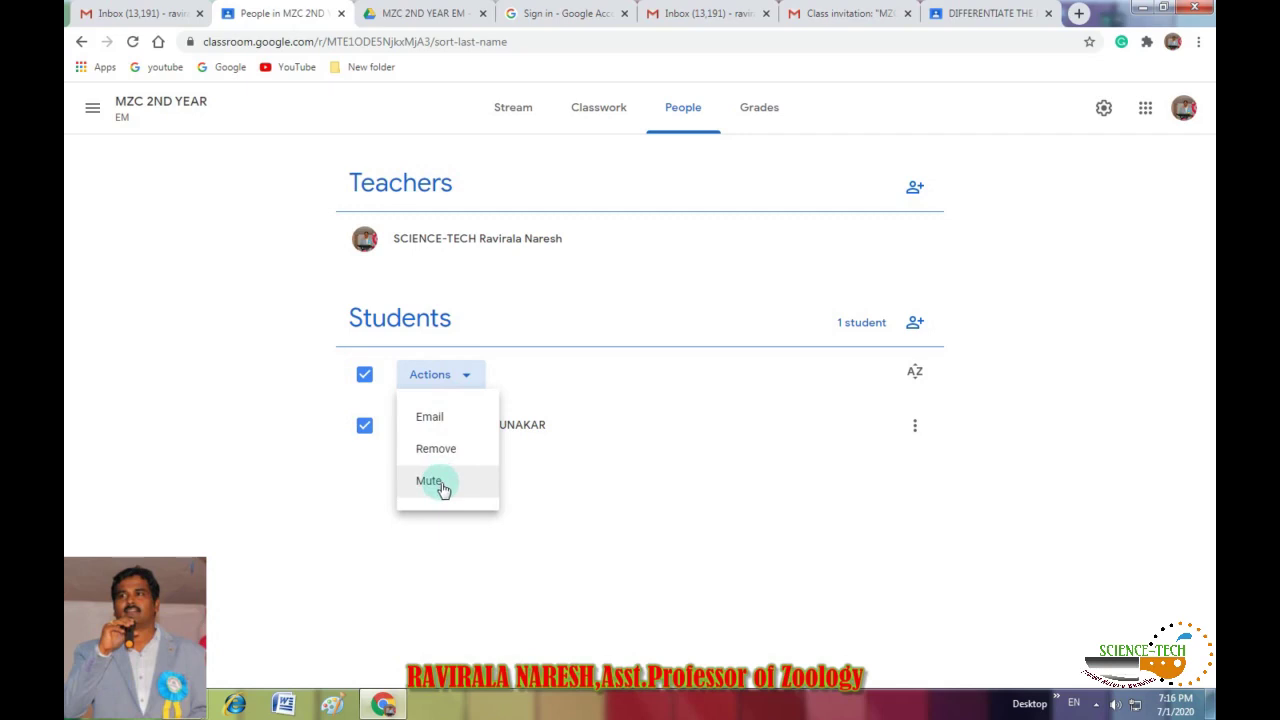
{"action": "left_click", "coordinate": [700, 526]}
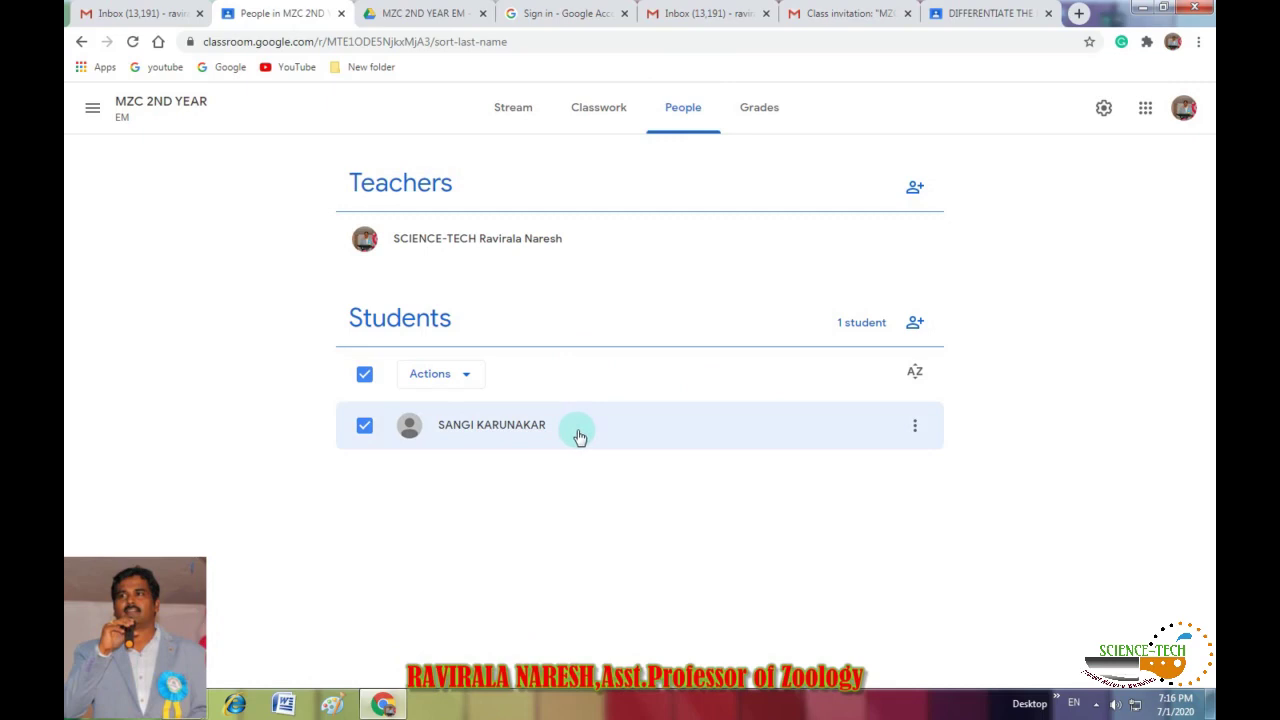
- Open the "DIFFERENTIATE THE PROTEIN SYNTHESIS PROCESS IN PRO & EUKARYOTES" assignment from the student's class stream
{"action": "left_click", "coordinate": [975, 14]}
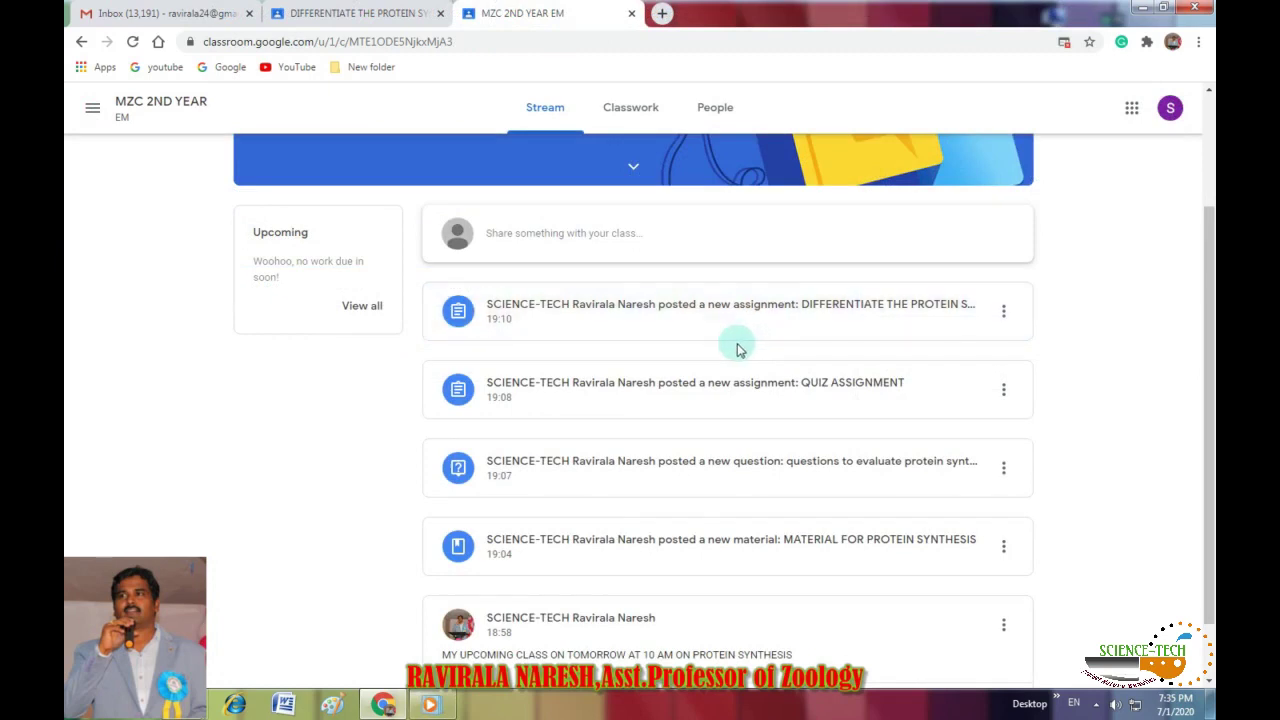
{"action": "scroll", "coordinate": [737, 349], "scroll_direction": "up", "scroll_amount": 2}
{"action": "scroll", "coordinate": [680, 375], "scroll_direction": "down", "scroll_amount": 1}
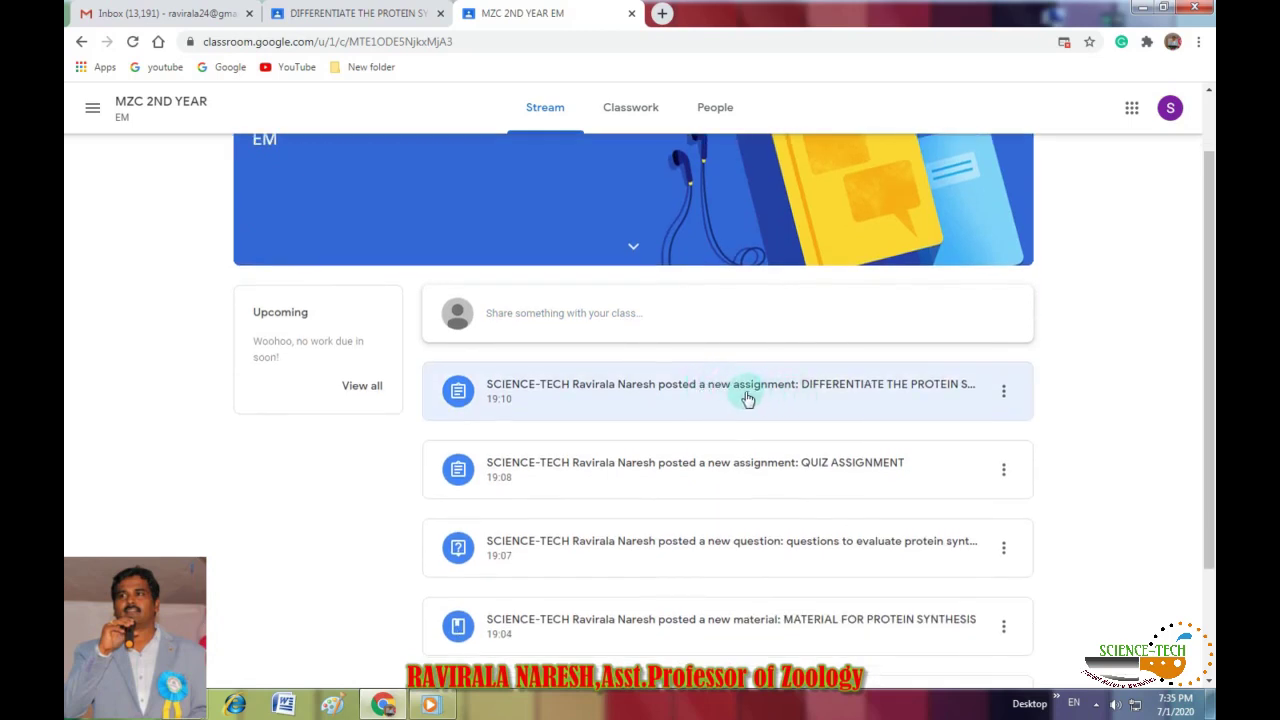
{"action": "left_click", "coordinate": [745, 398]}
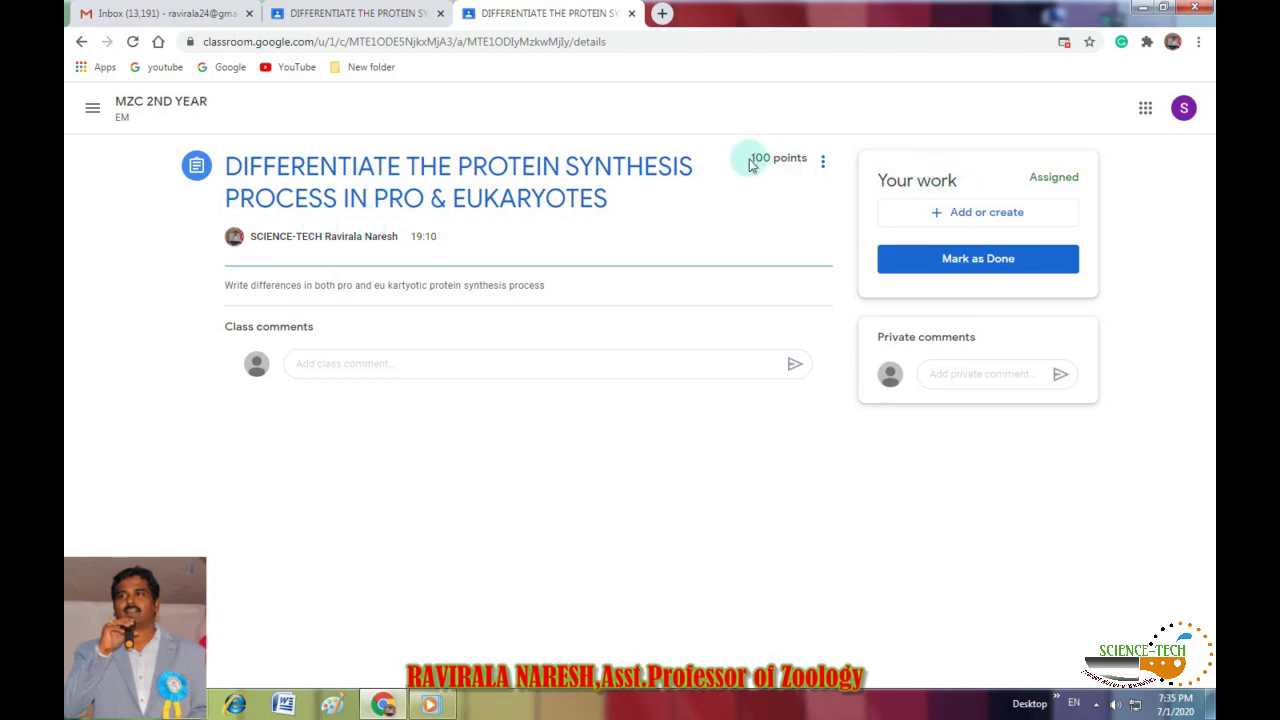
- Attach the first of today's recent Google Docs files from the student's Drive to the assignment
{"action": "left_click", "coordinate": [973, 219]}
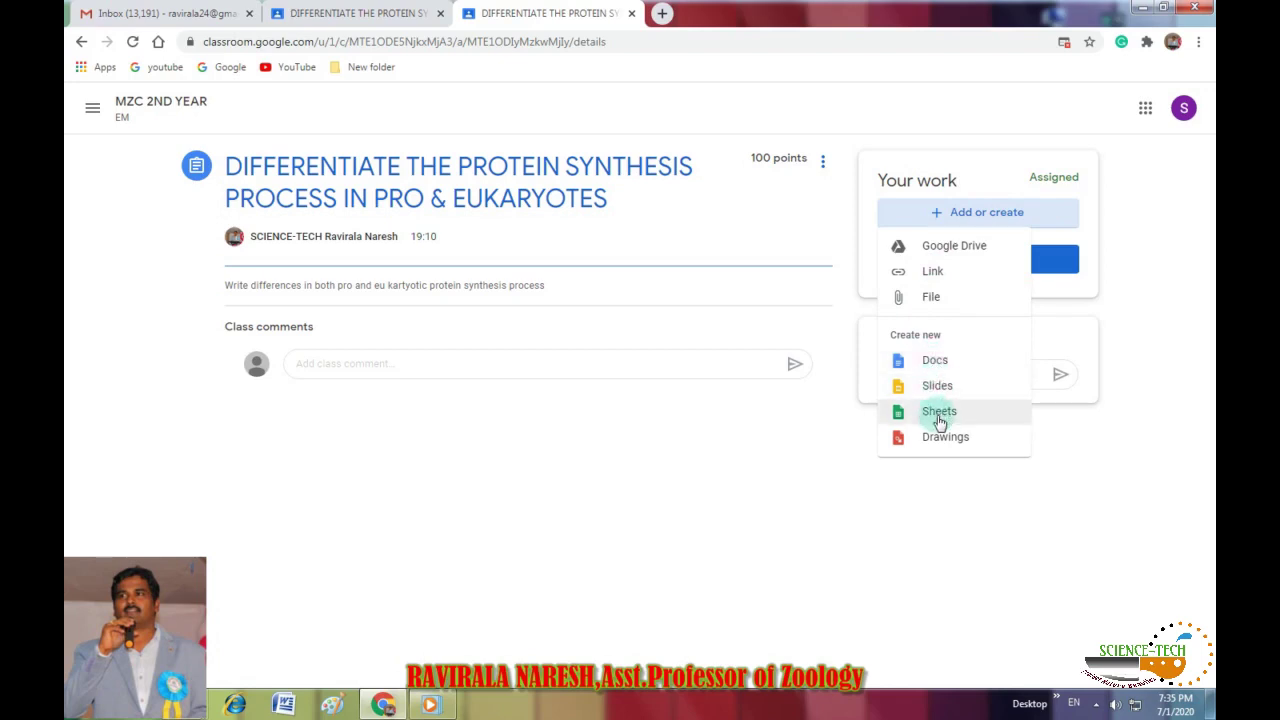
{"action": "left_click", "coordinate": [930, 300]}
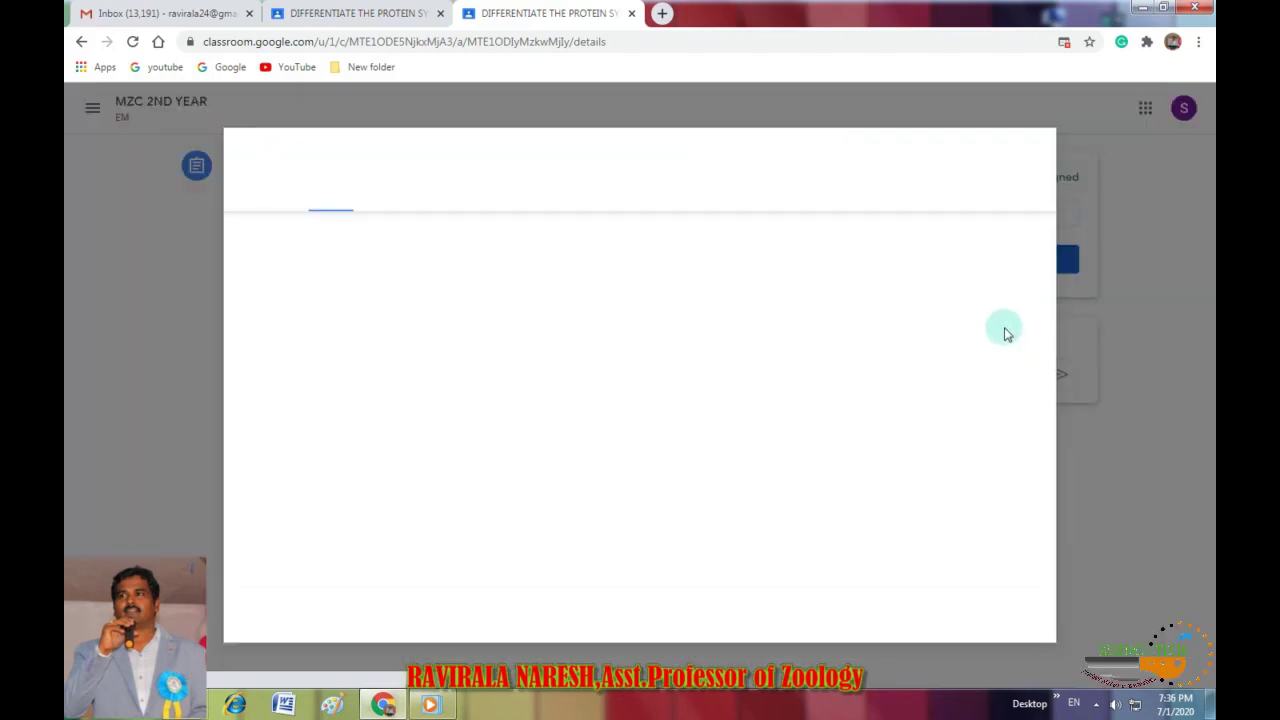
{"action": "left_click", "coordinate": [259, 191]}
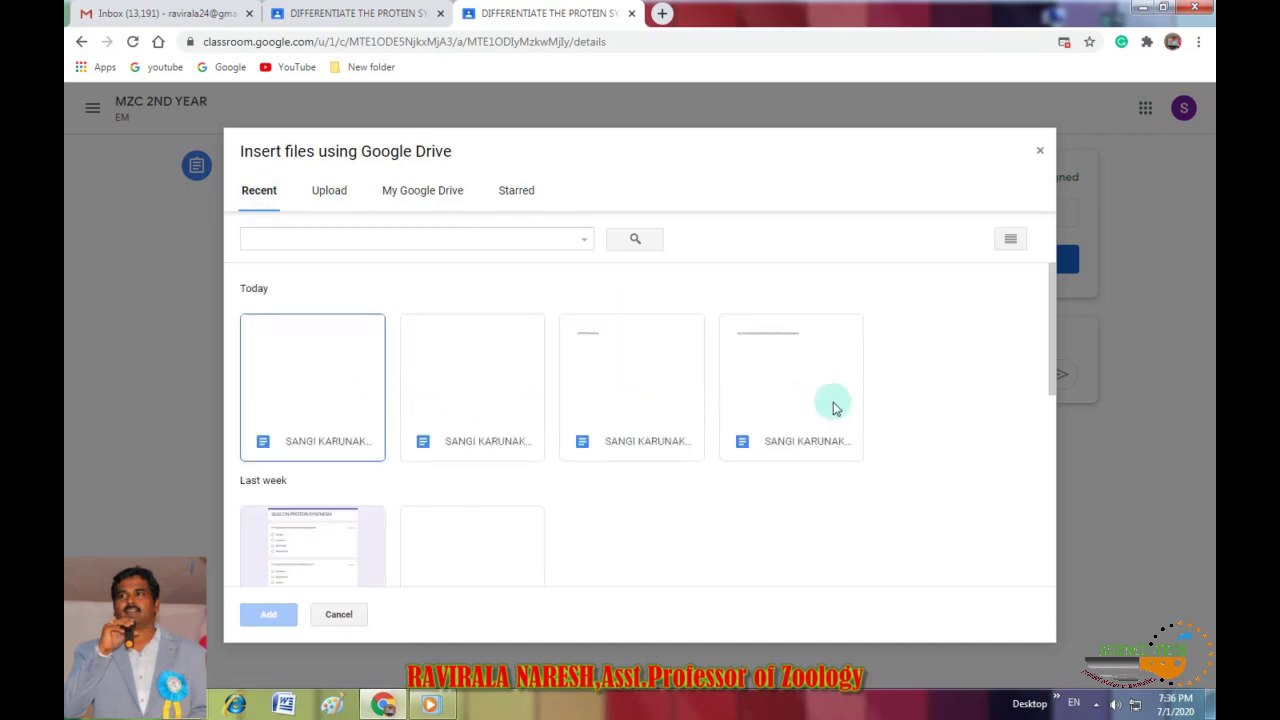
{"action": "left_click", "coordinate": [331, 412]}
{"action": "left_click", "coordinate": [274, 616]}
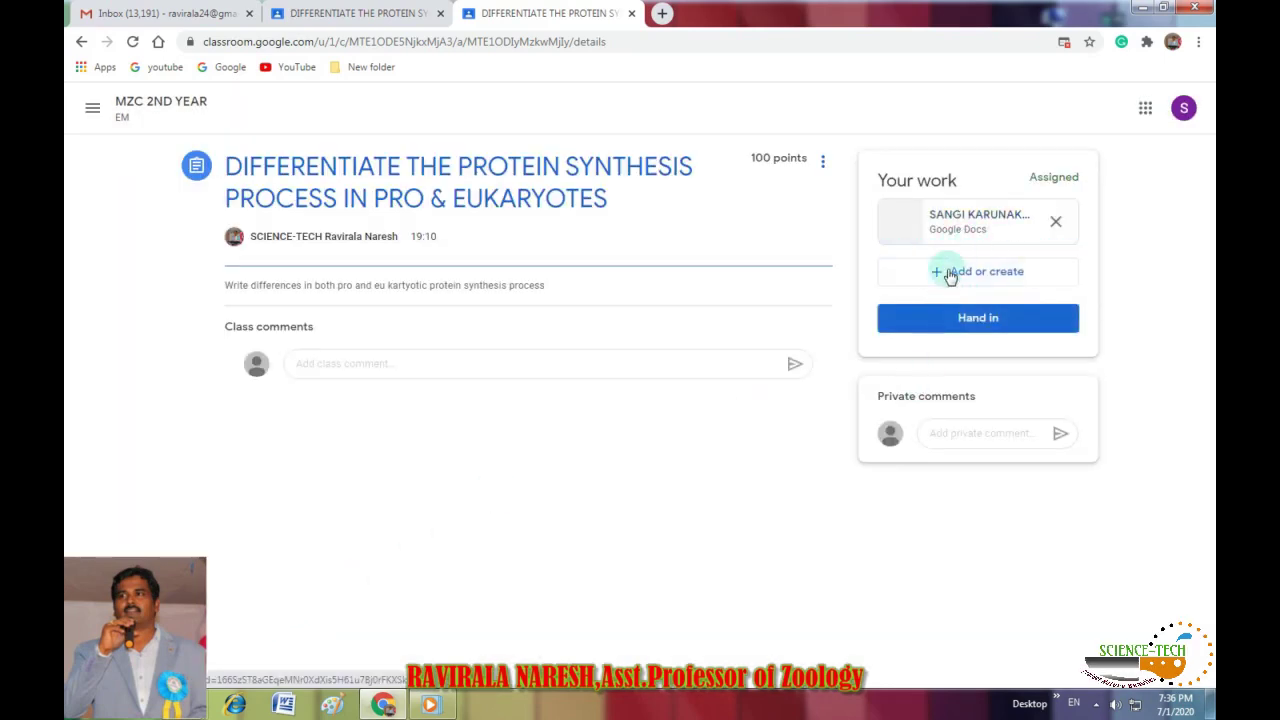
- Hand in the attached document from the student's account, checking the teacher's student work page before confirming the submission
{"action": "left_click", "coordinate": [980, 320]}
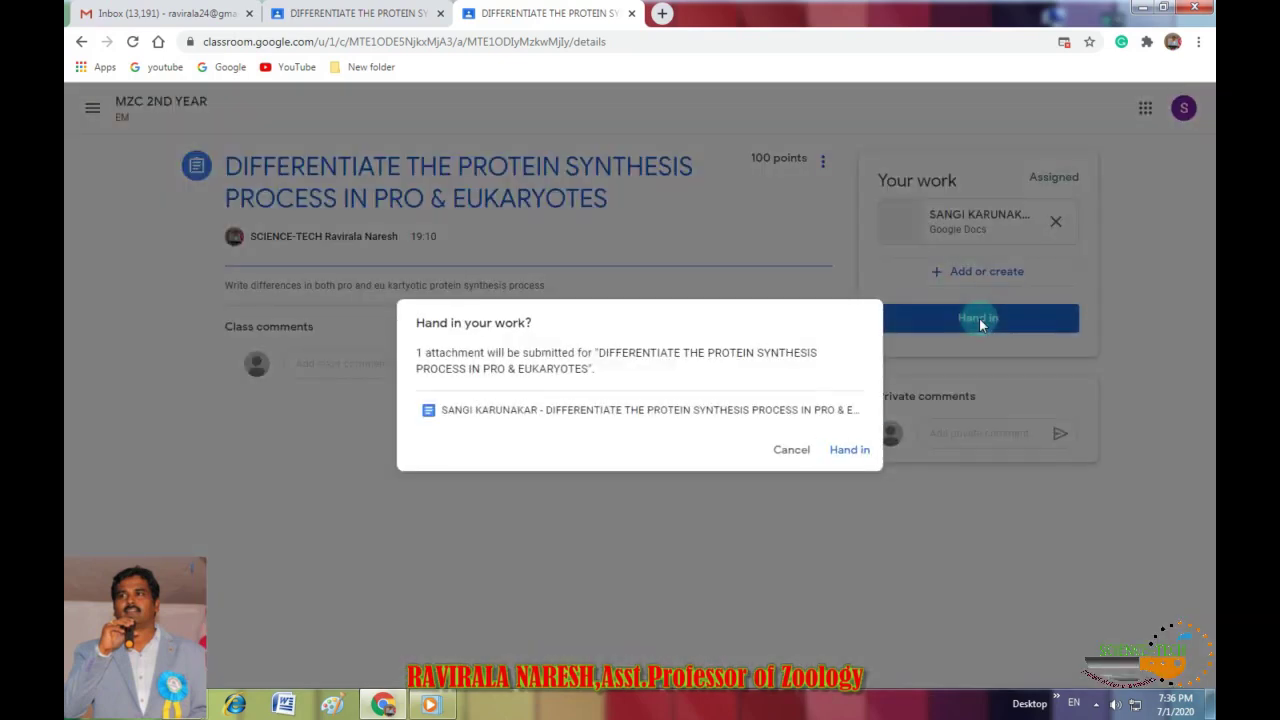
{"action": "left_click", "coordinate": [327, 13]}
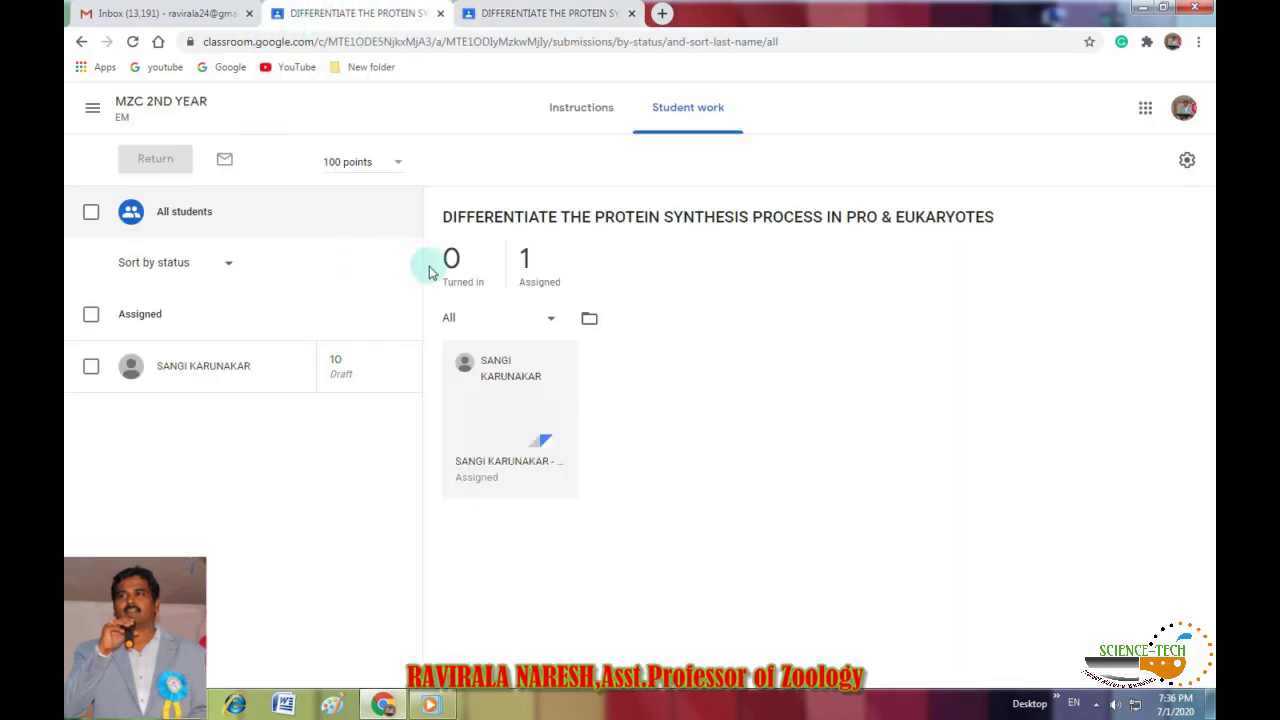
{"action": "left_click", "coordinate": [92, 108]}
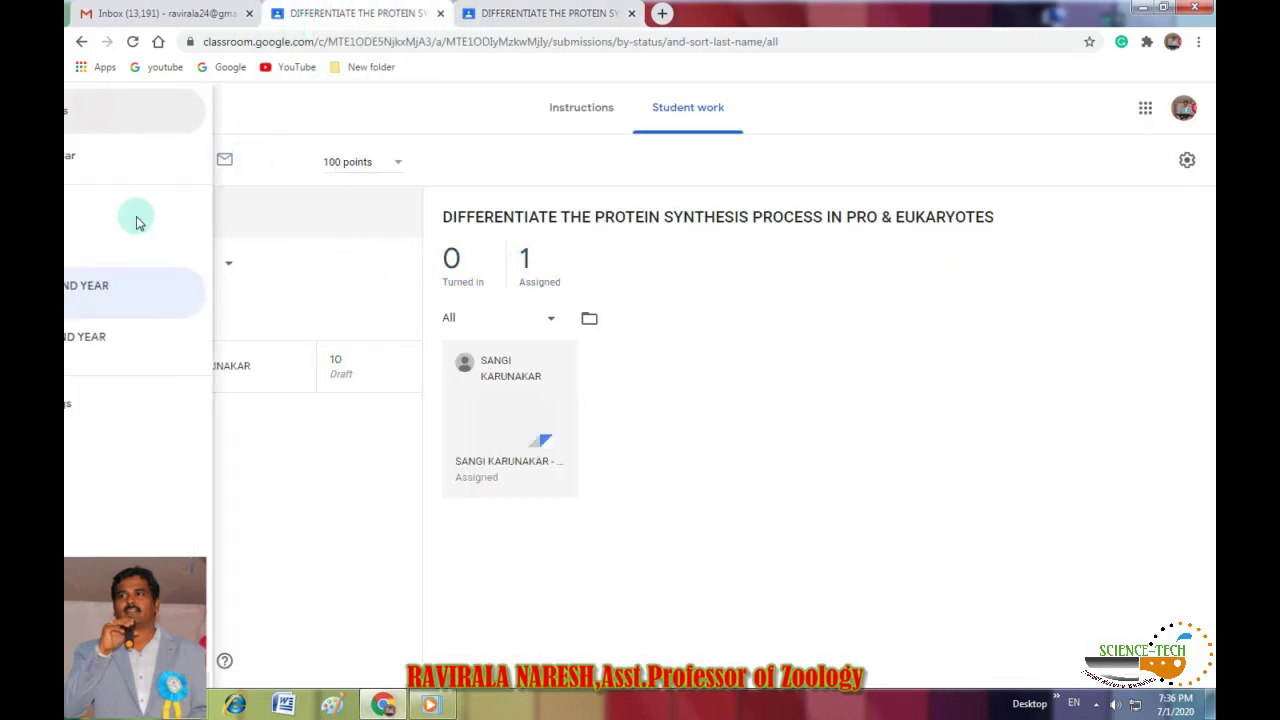
{"action": "left_click", "coordinate": [158, 303]}
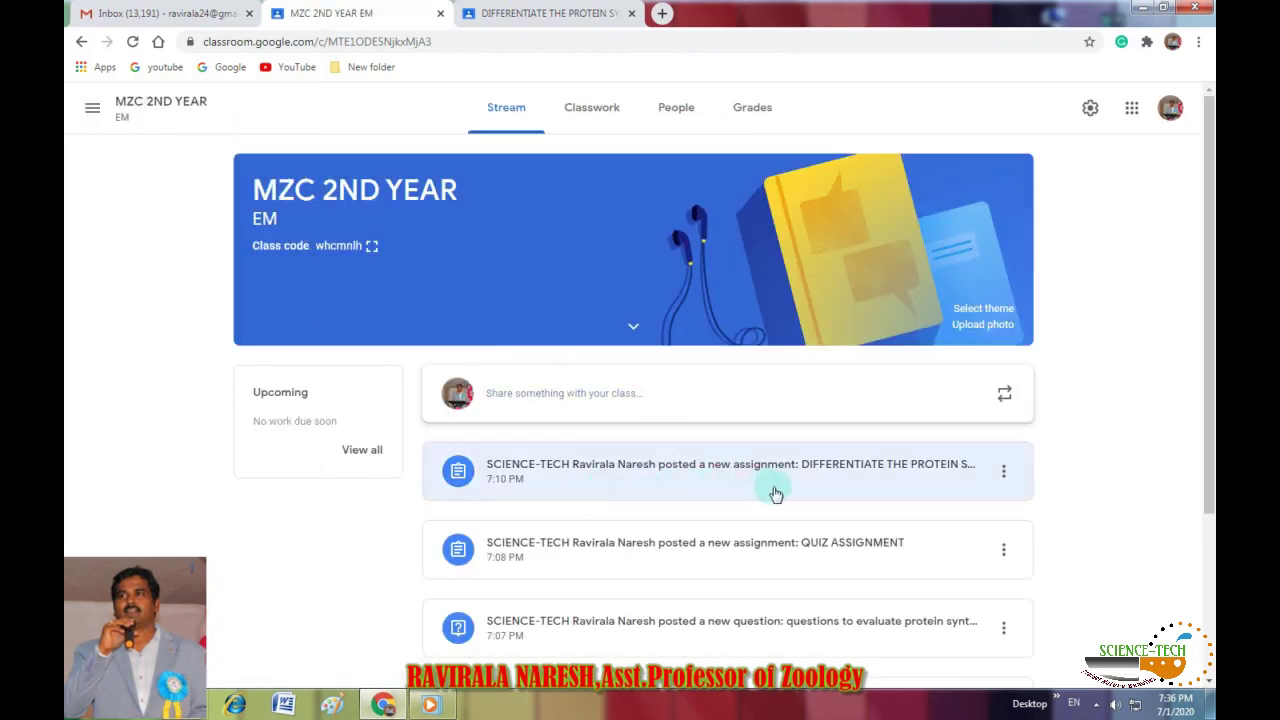
{"action": "left_click", "coordinate": [703, 478]}
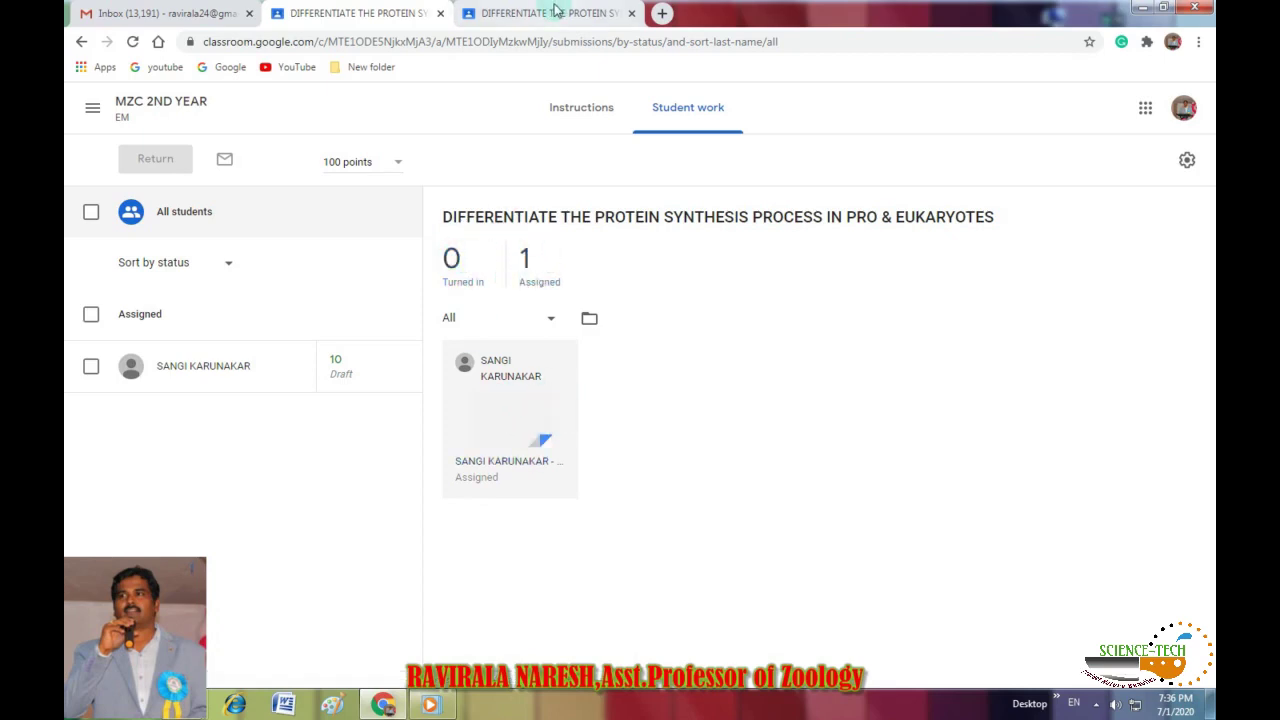
{"action": "left_click", "coordinate": [552, 13]}
{"action": "left_click", "coordinate": [848, 451]}
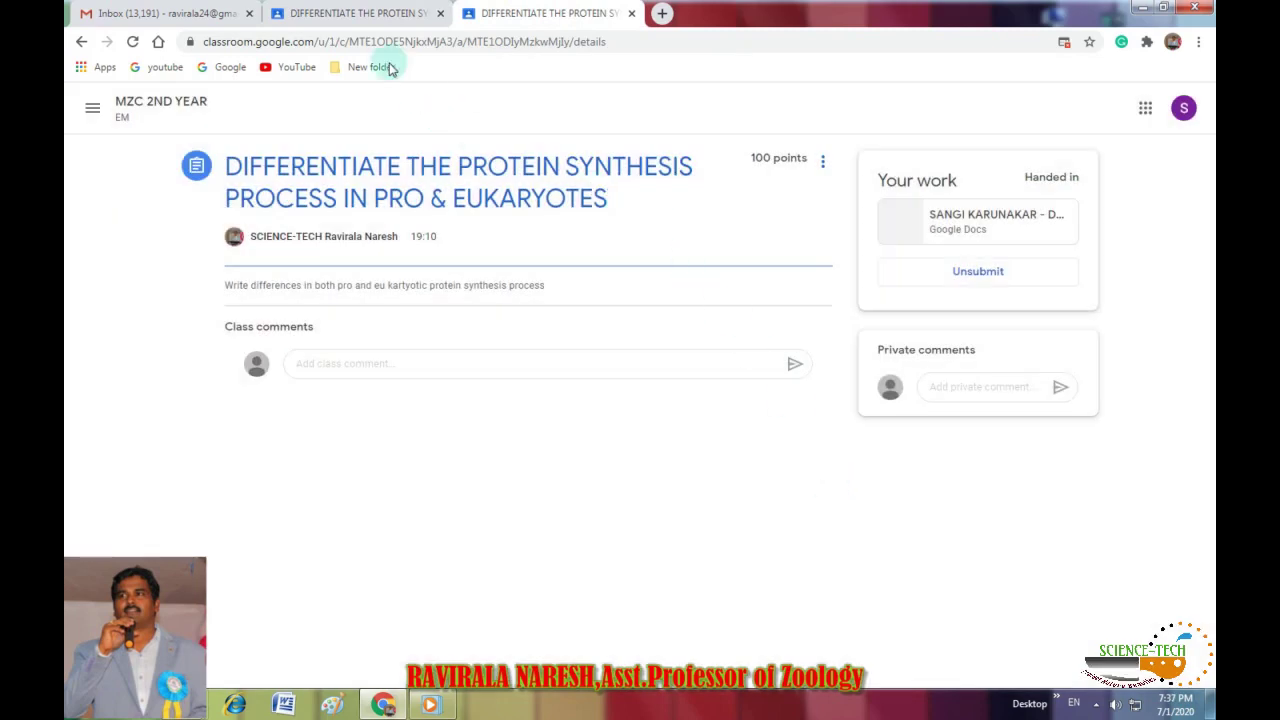
- Reopen the protein synthesis assignment from the teacher's class stream to check its submission status
{"action": "left_click", "coordinate": [365, 13]}
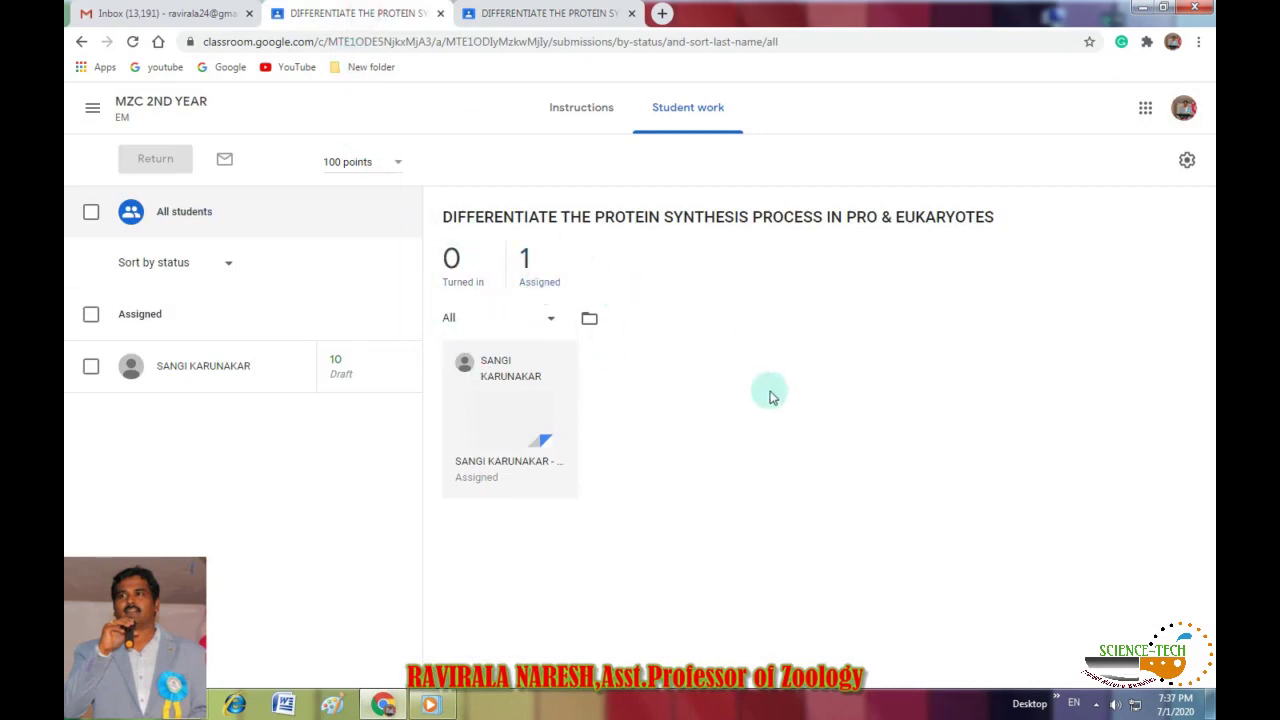
{"action": "left_click", "coordinate": [97, 117]}
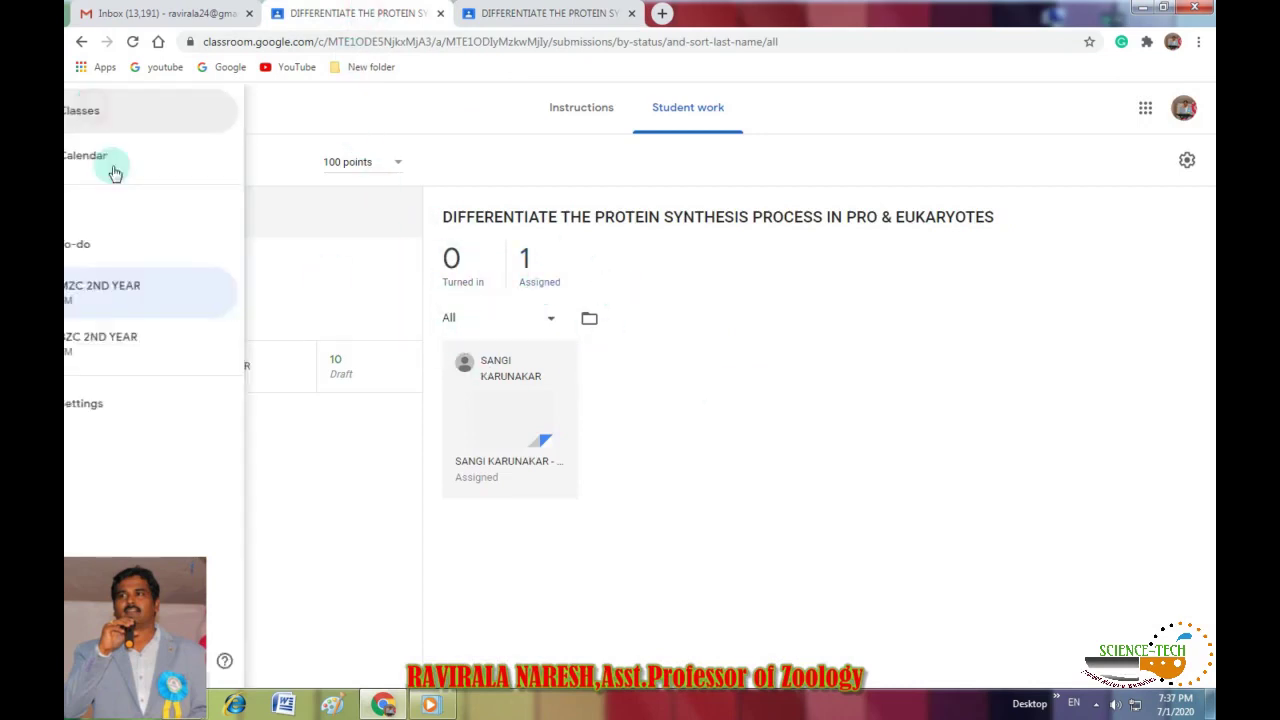
{"action": "left_click", "coordinate": [143, 290]}
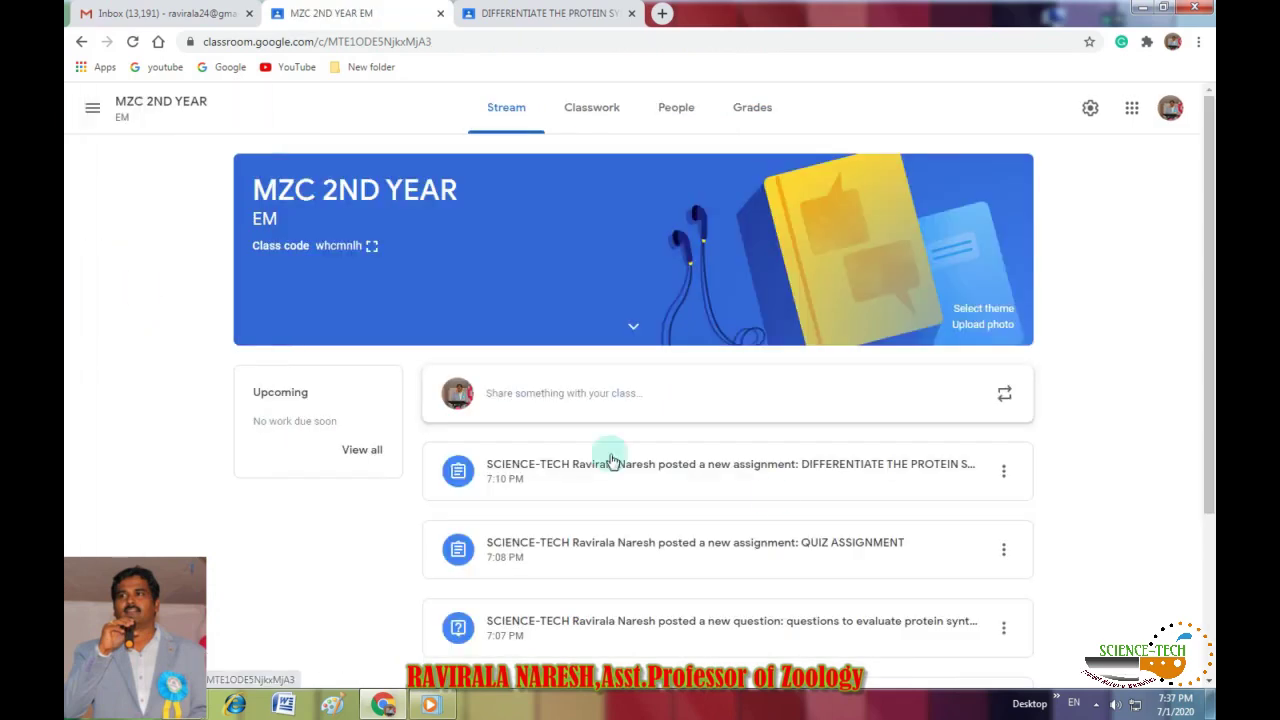
{"action": "left_click", "coordinate": [770, 478]}
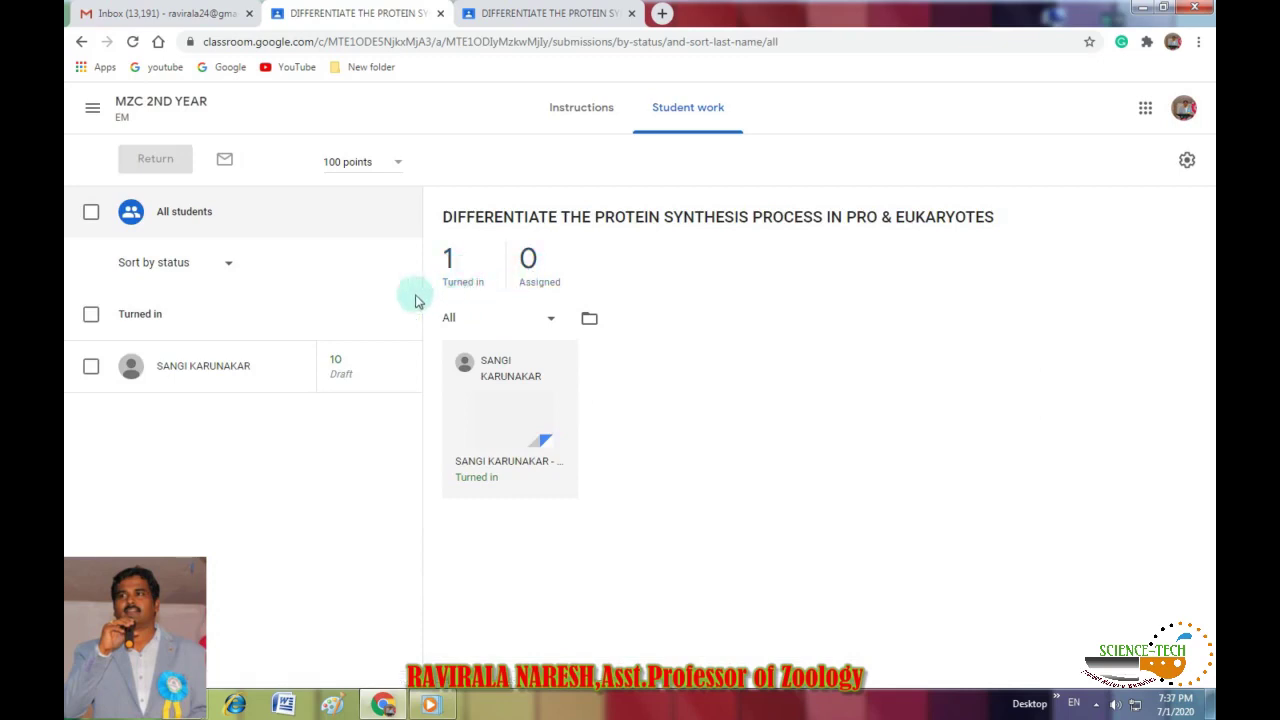
{"action": "left_click", "coordinate": [91, 316]}
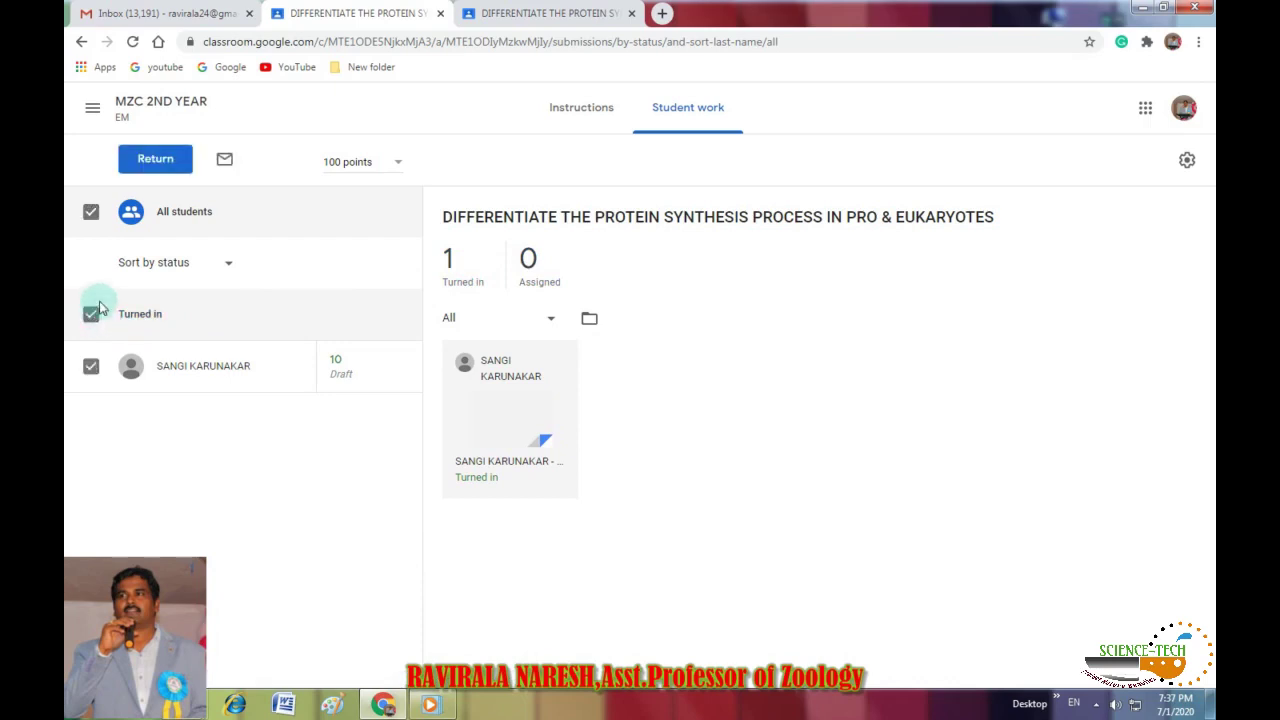
{"action": "left_click", "coordinate": [155, 160]}
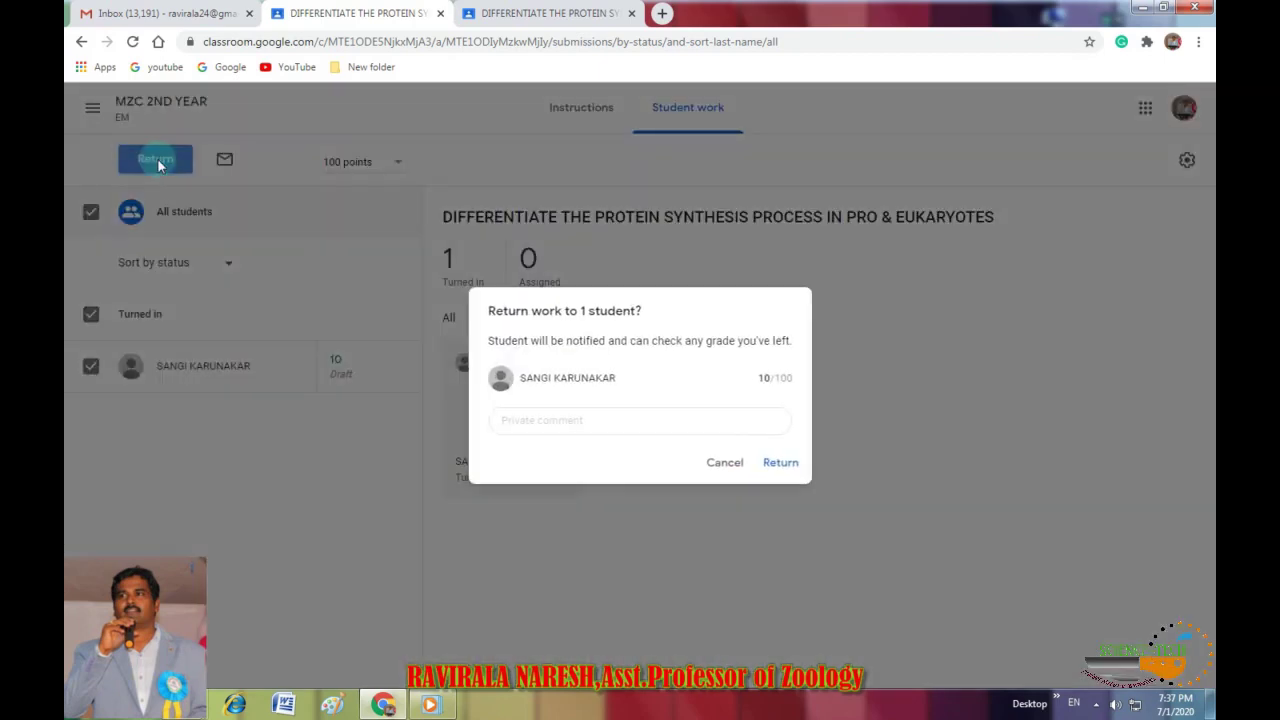
{"action": "left_click", "coordinate": [728, 463]}
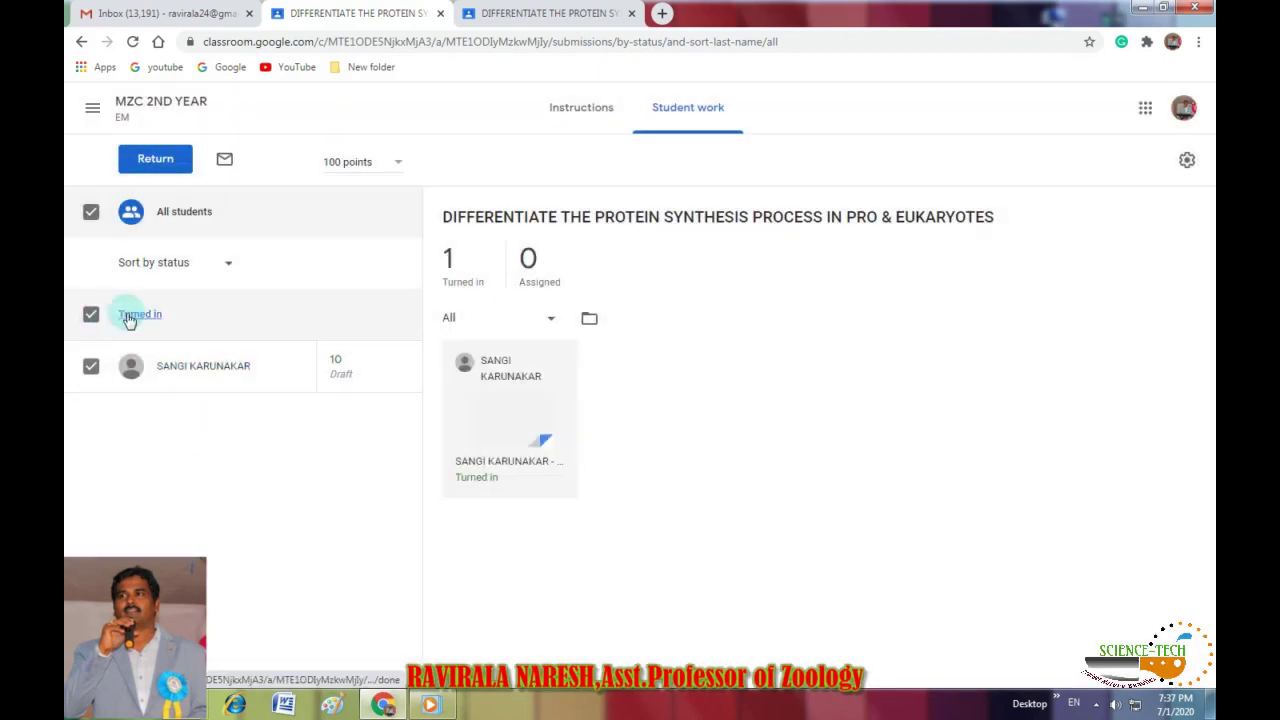
- Open the student's turned-in document and set its grade to 50 out of 100
{"action": "left_click", "coordinate": [505, 404]}
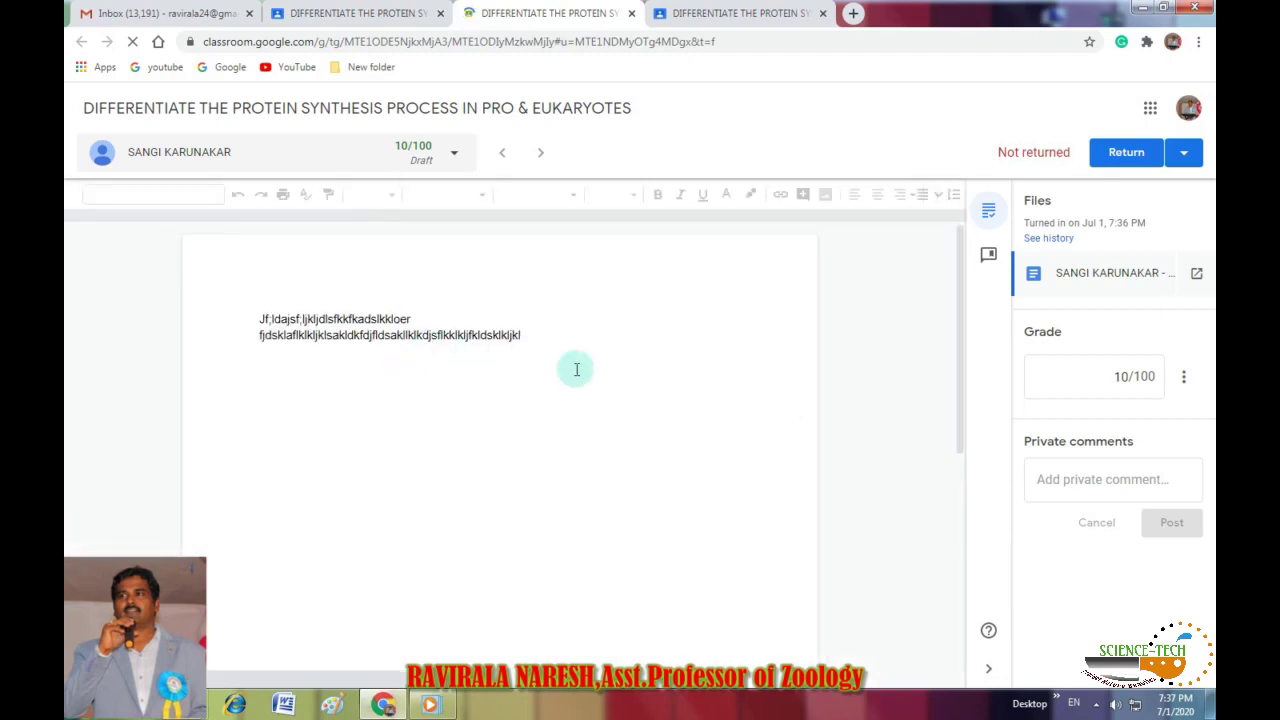
{"action": "left_click", "coordinate": [1127, 376]}
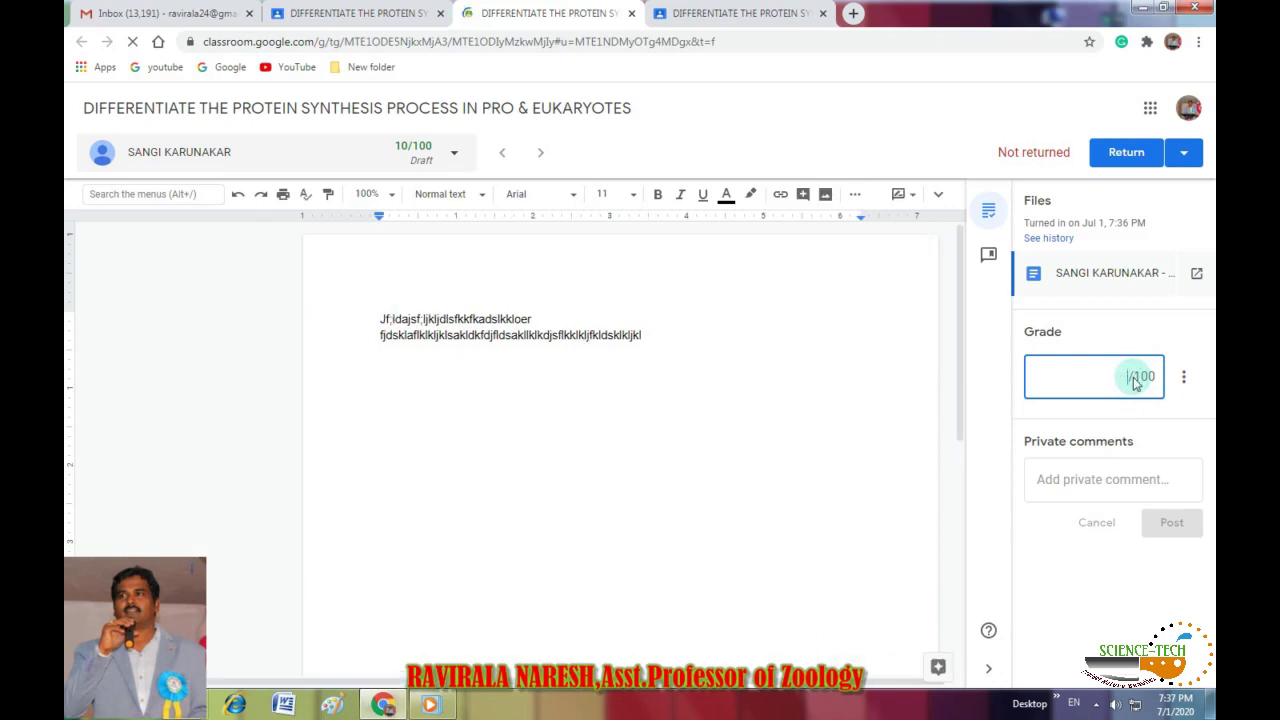
{"action": "key", "text": "BackSpace"}
{"action": "key", "text": "BackSpace"}
{"action": "type", "text": "50/100"}
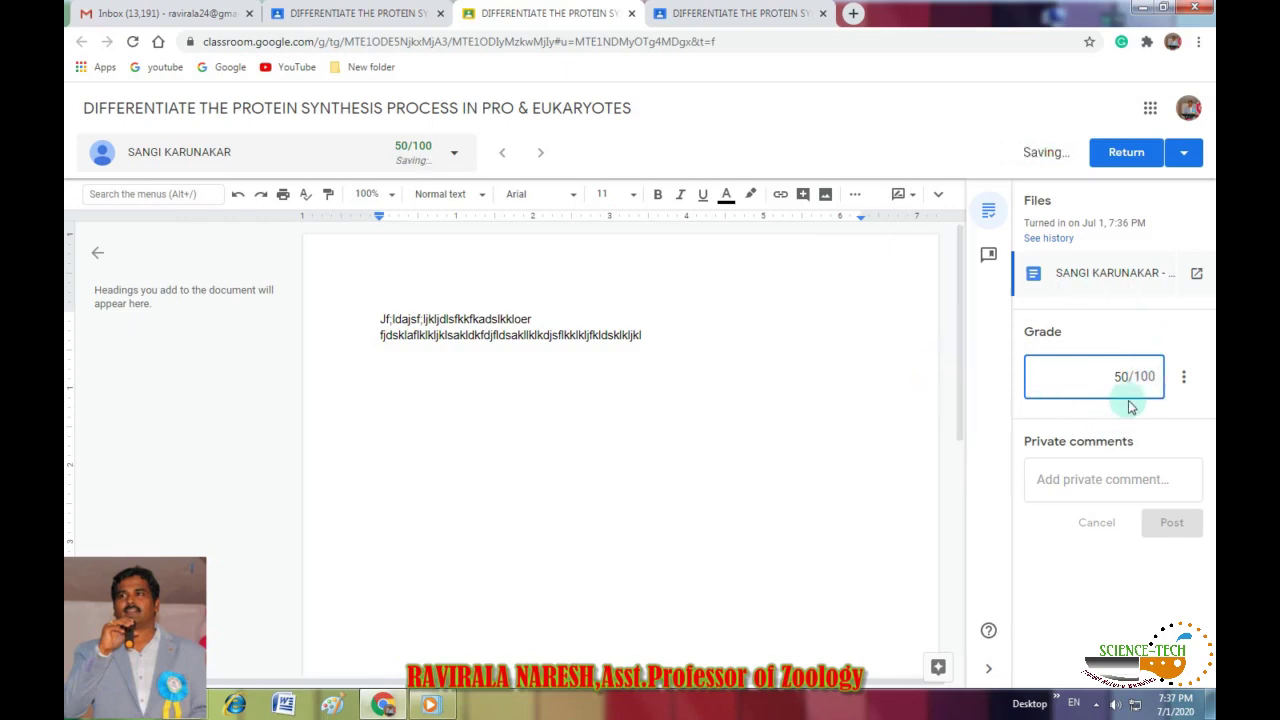
- Return the graded document to the student and check the grade on the assignment's student work page
{"action": "left_click", "coordinate": [1127, 153]}
{"action": "left_click", "coordinate": [779, 449]}
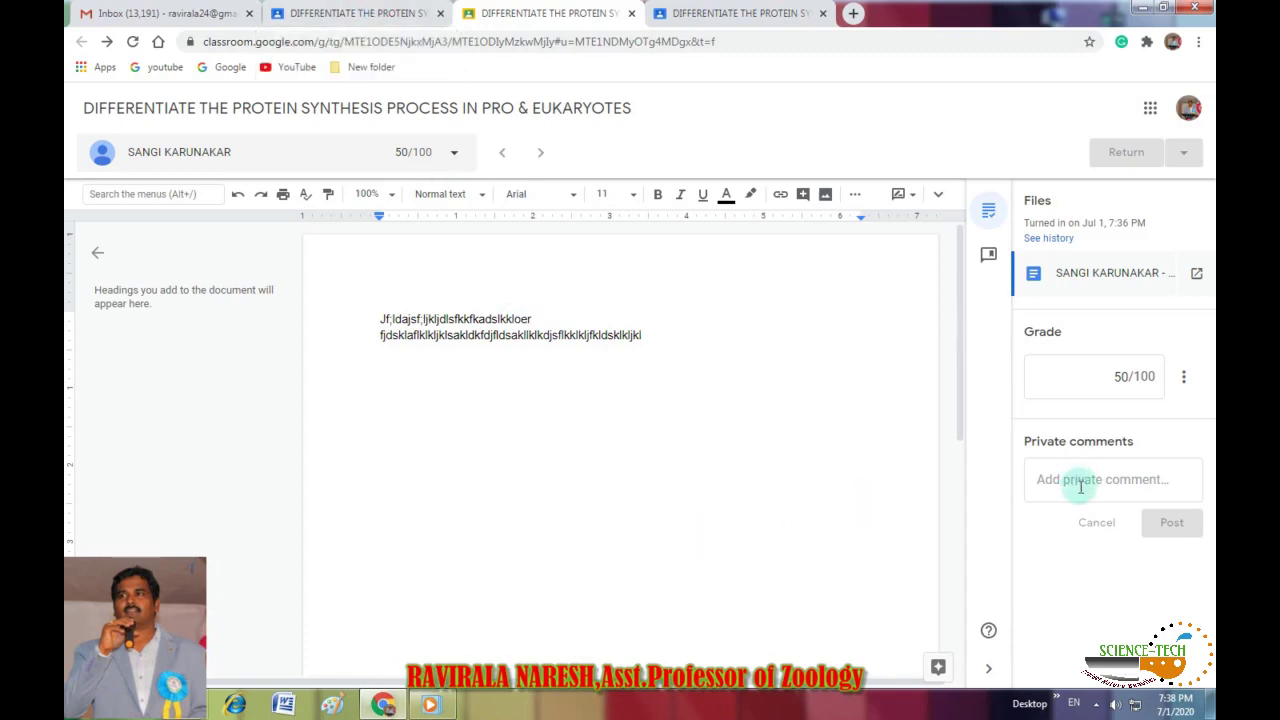
{"action": "left_click", "coordinate": [290, 12]}
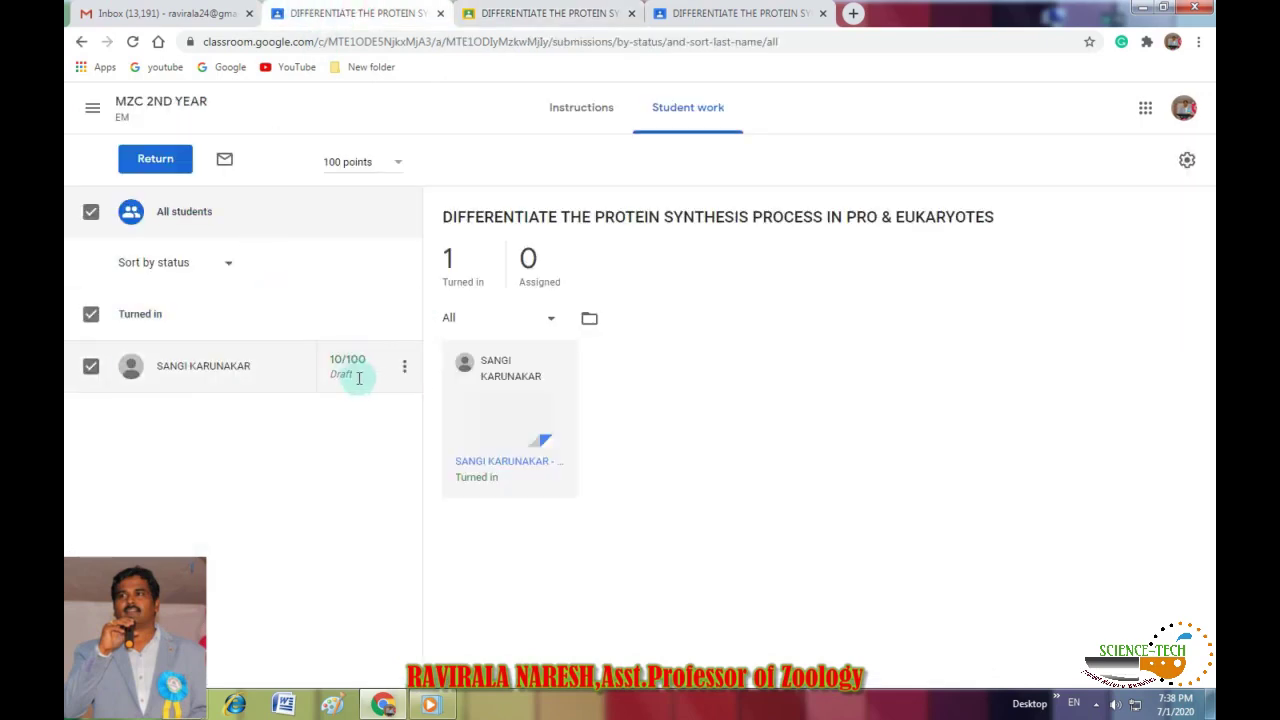
{"action": "left_click", "coordinate": [518, 9]}
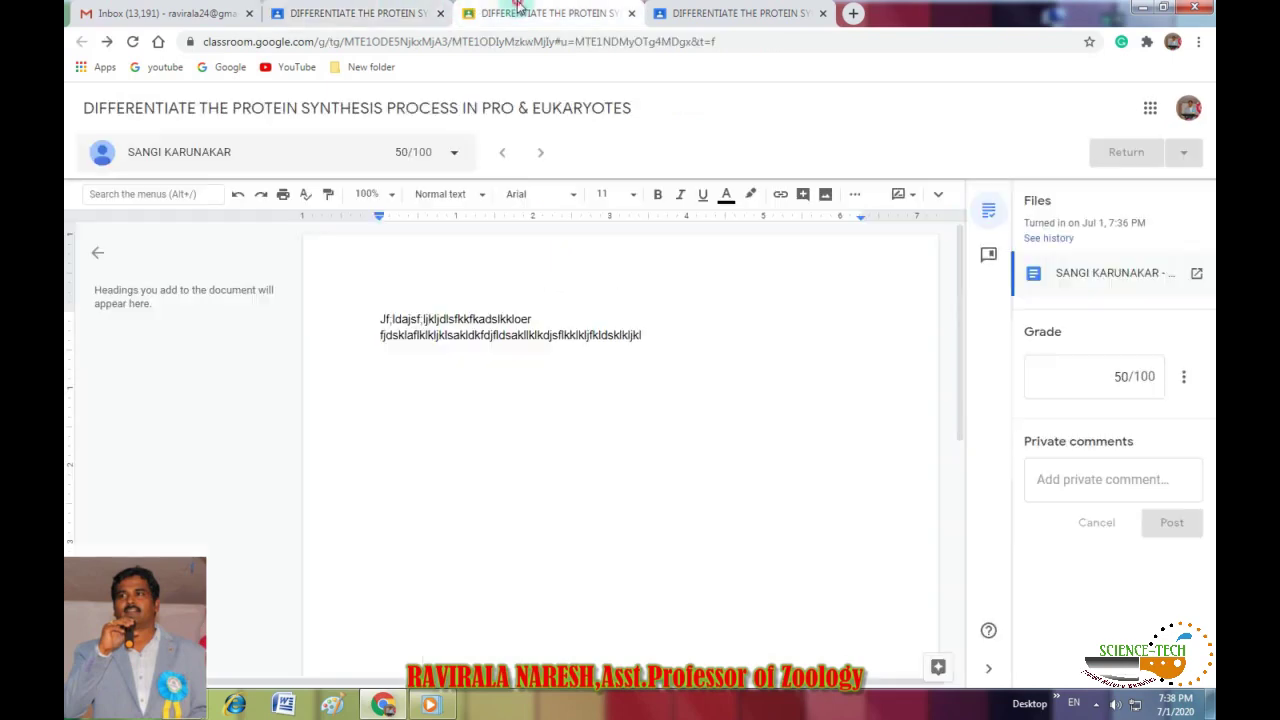
{"action": "left_click", "coordinate": [338, 8]}
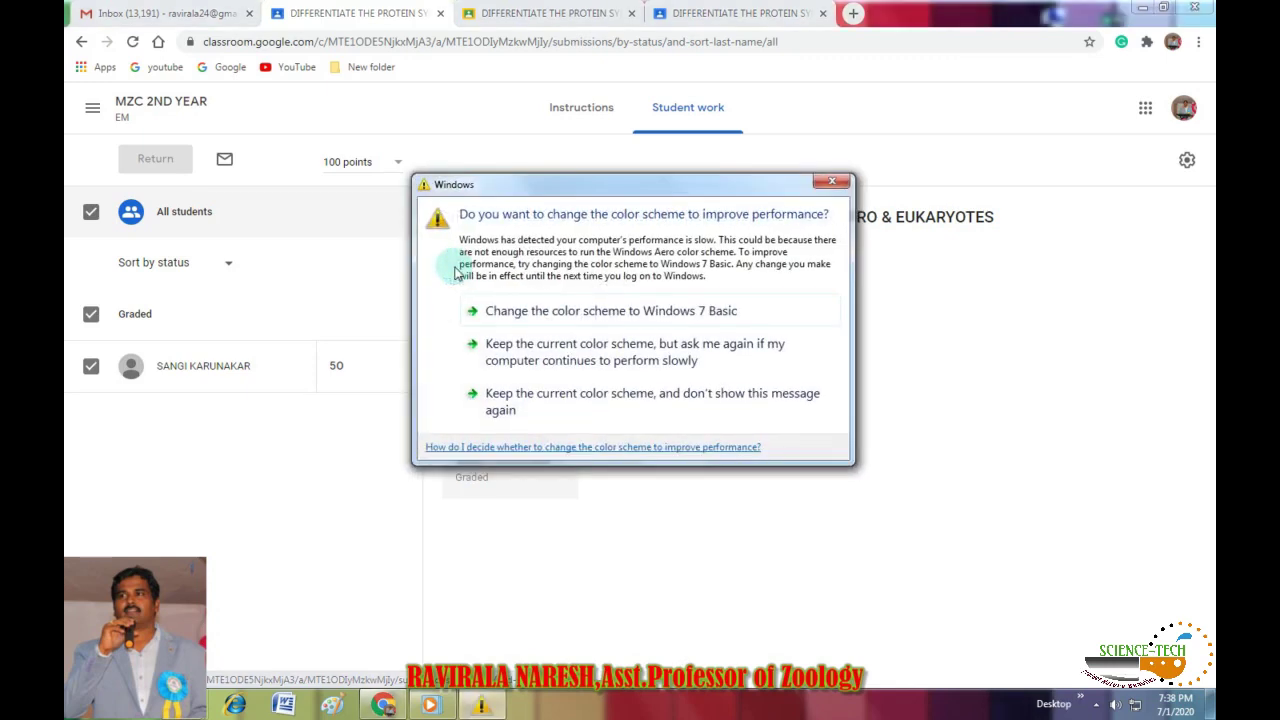
- Dismiss the Windows color scheme prompt and open QUIZ ASSIGNMENT from the student's MZC 2ND YEAR class stream
{"action": "left_click", "coordinate": [832, 181]}
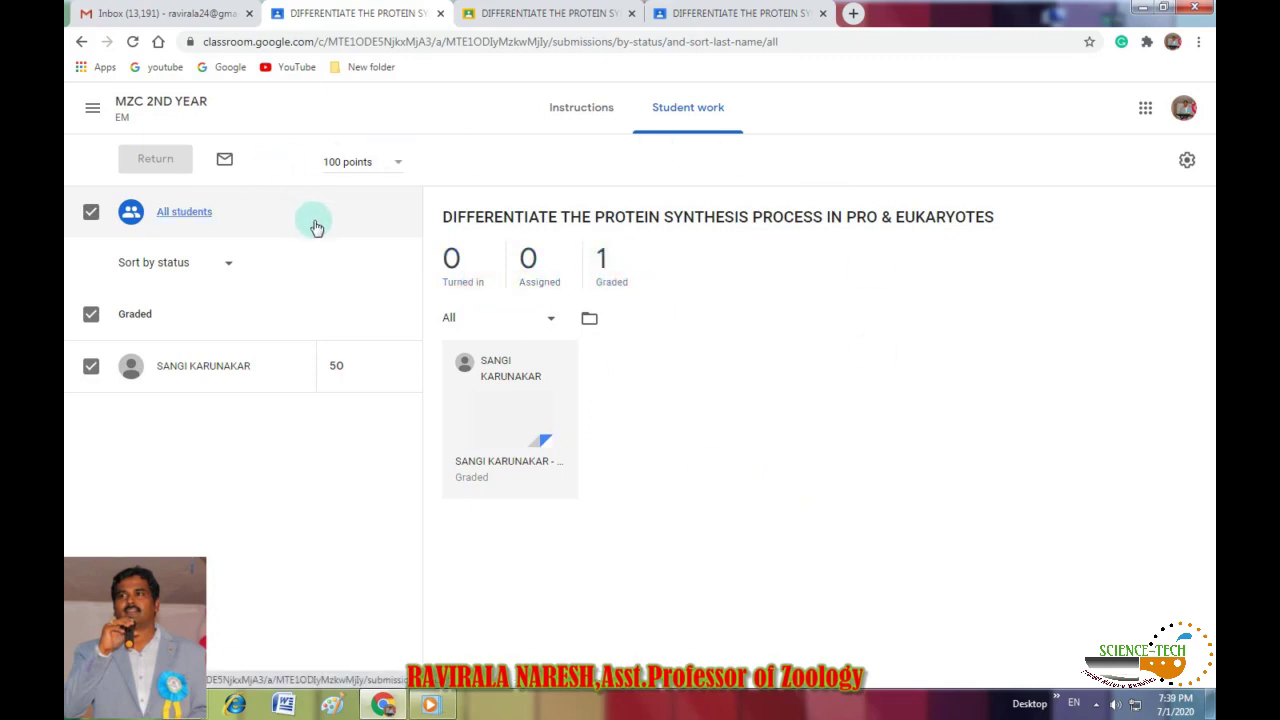
{"action": "left_click", "coordinate": [684, 15]}
{"action": "left_click", "coordinate": [92, 108]}
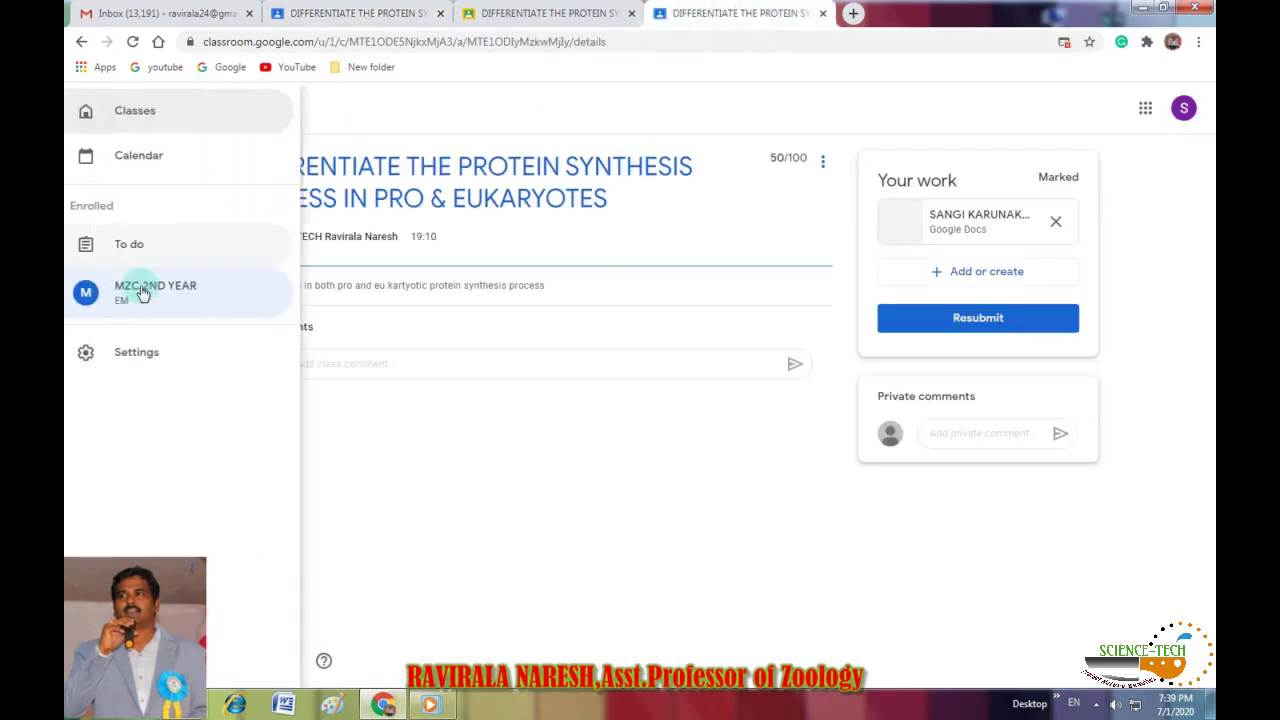
{"action": "left_click", "coordinate": [141, 290]}
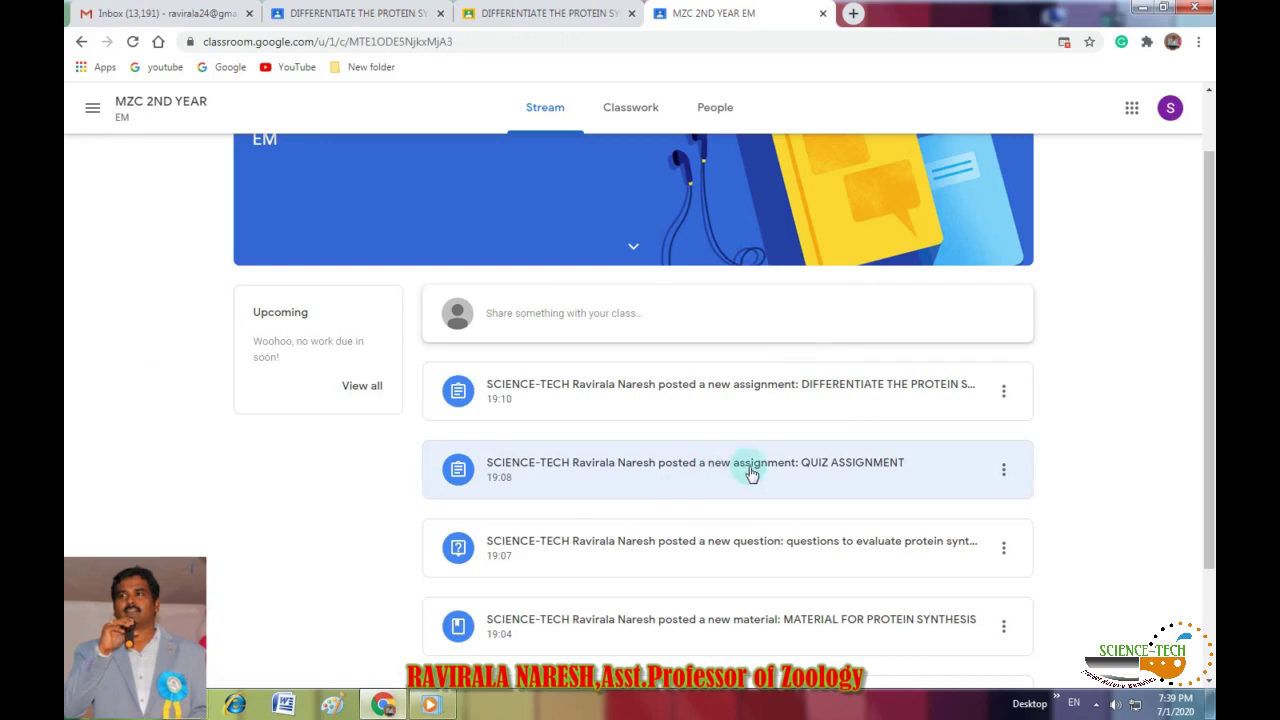
{"action": "left_click", "coordinate": [752, 473]}
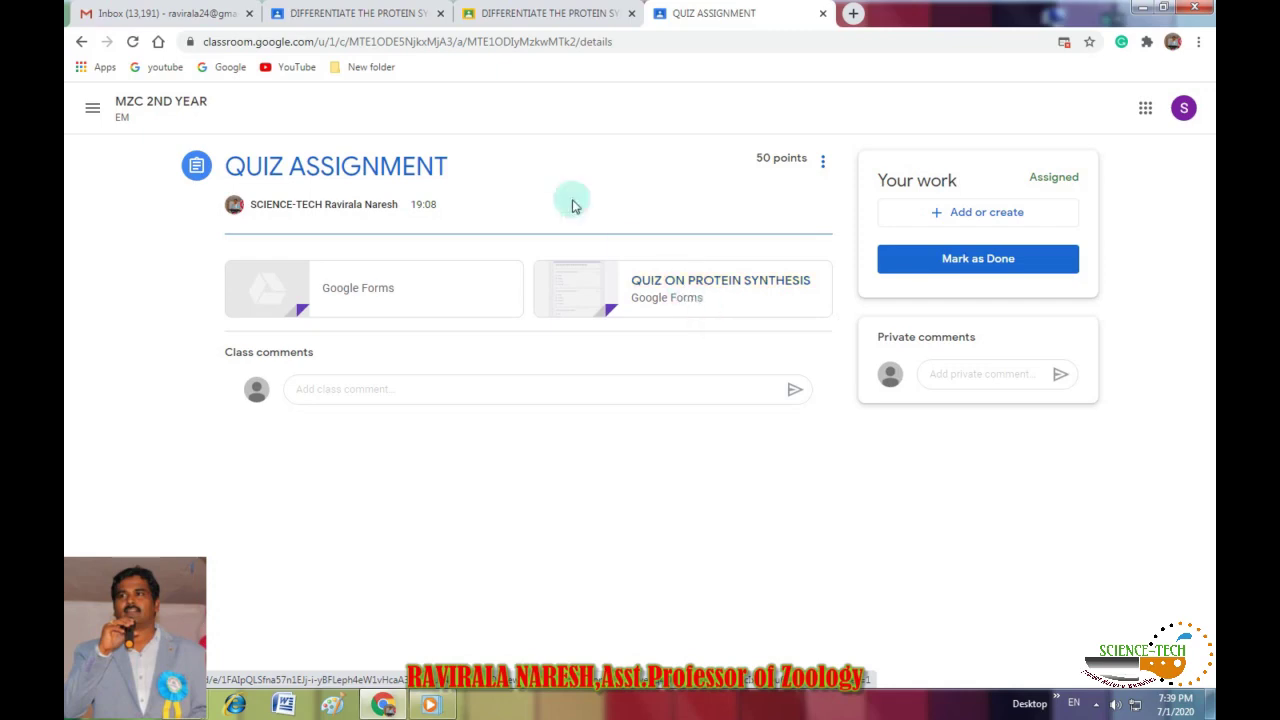
- Open the gradebook of the teacher's MZC 2ND YEAR class and check the student's grades across the assignments
{"action": "left_click", "coordinate": [372, 12]}
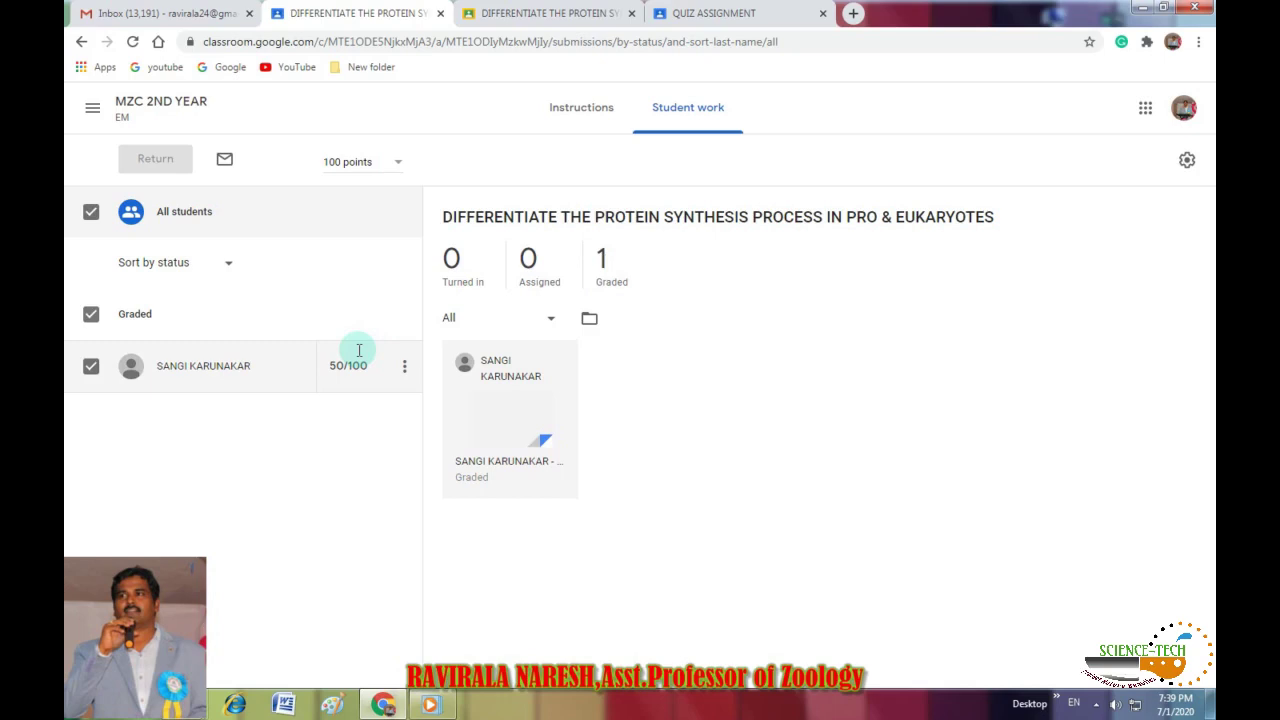
{"action": "left_click", "coordinate": [92, 107]}
{"action": "left_click", "coordinate": [143, 298]}
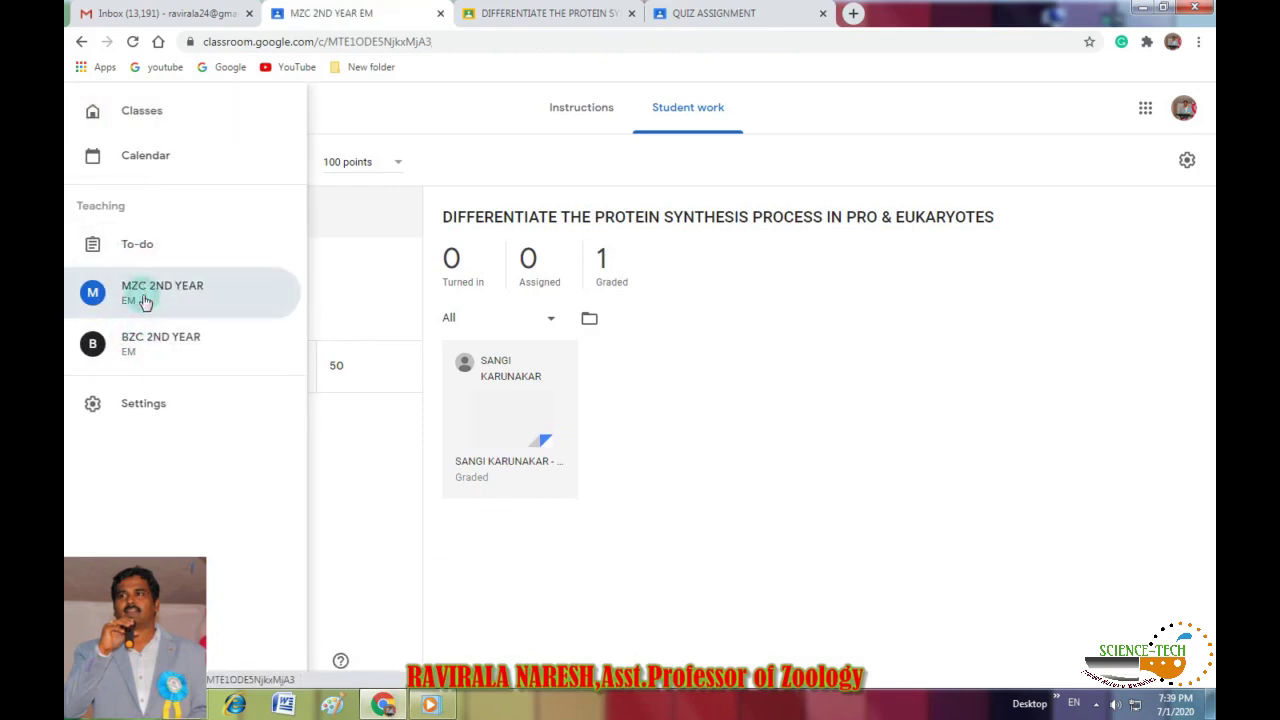
{"action": "scroll", "coordinate": [710, 427], "scroll_direction": "down", "scroll_amount": 1}
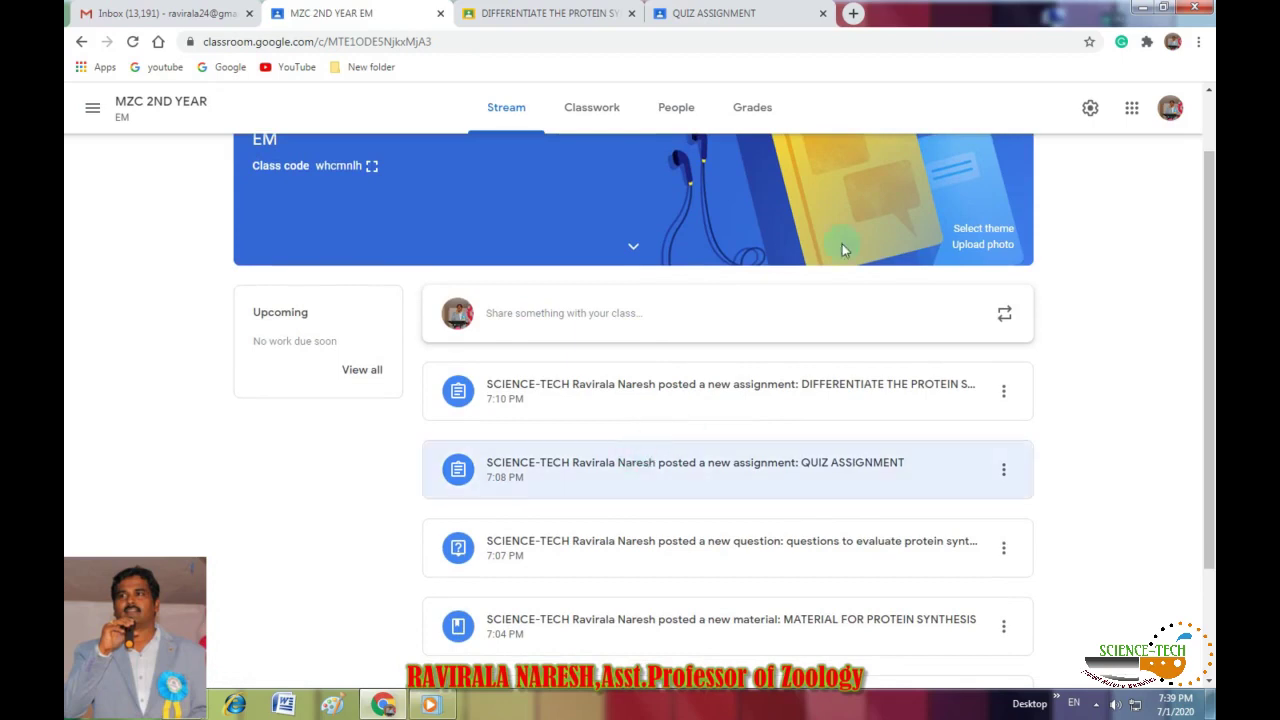
{"action": "left_click", "coordinate": [752, 110]}
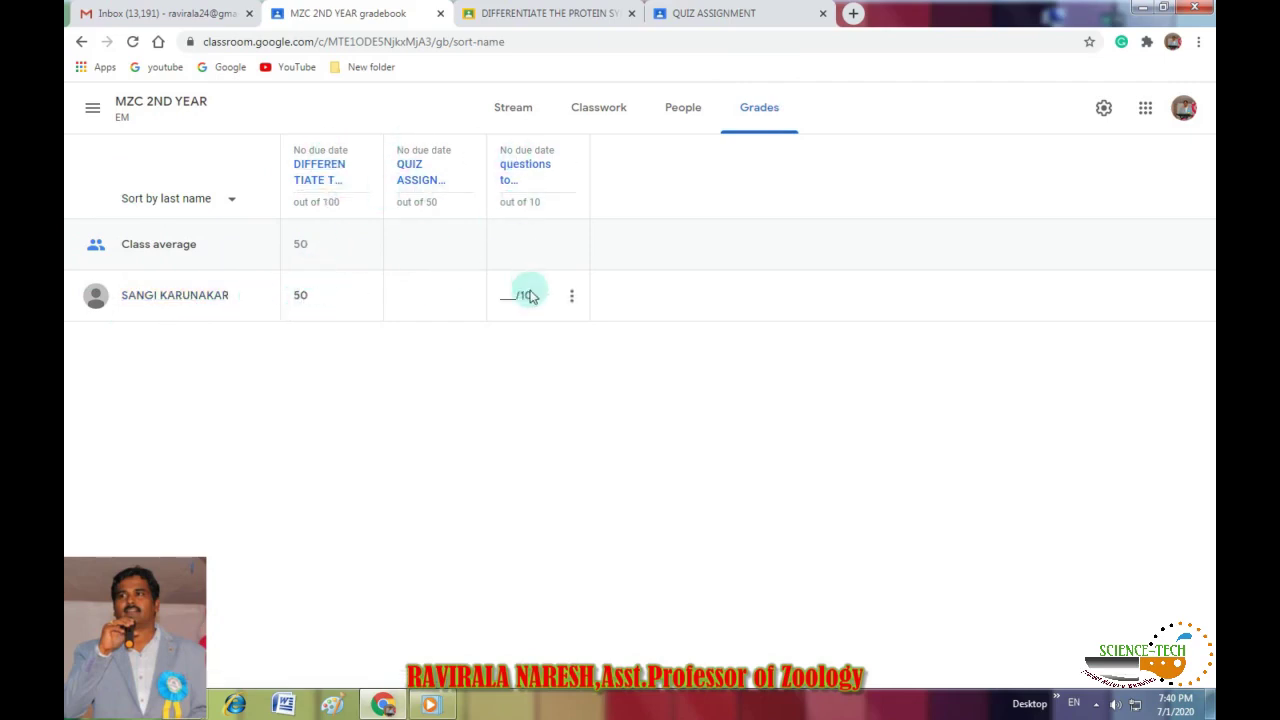
{"action": "left_click", "coordinate": [315, 298]}
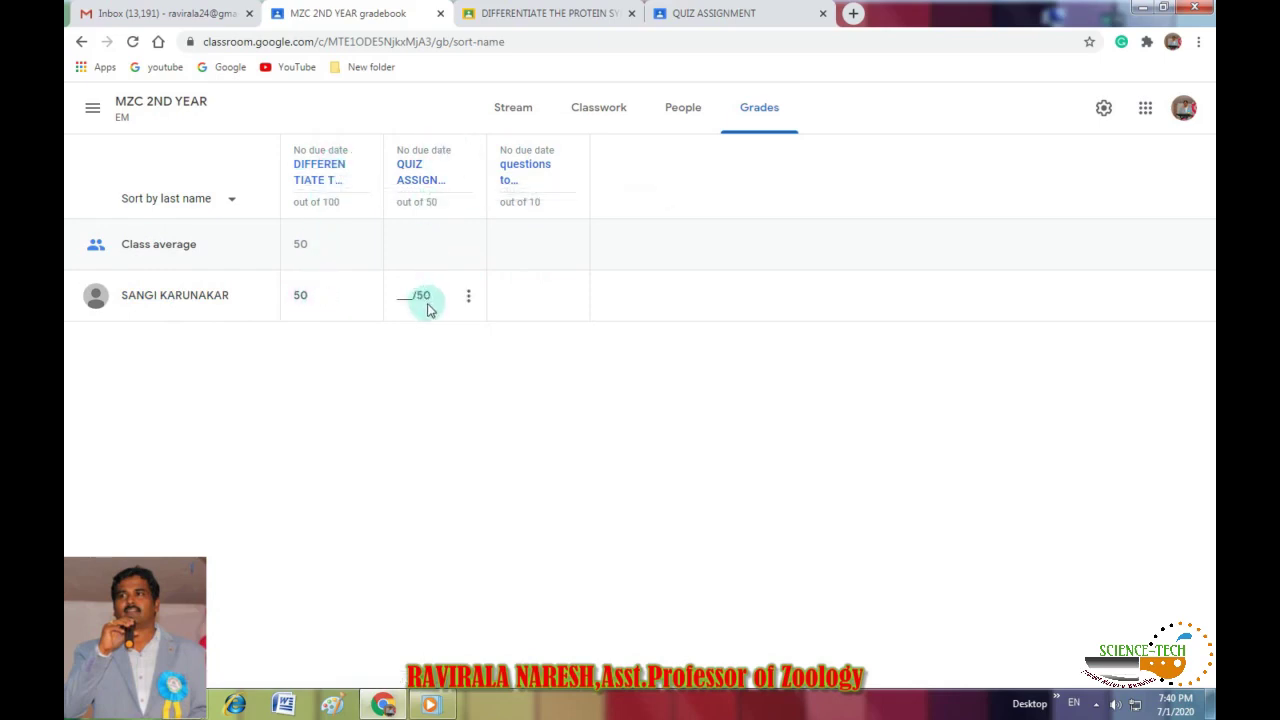